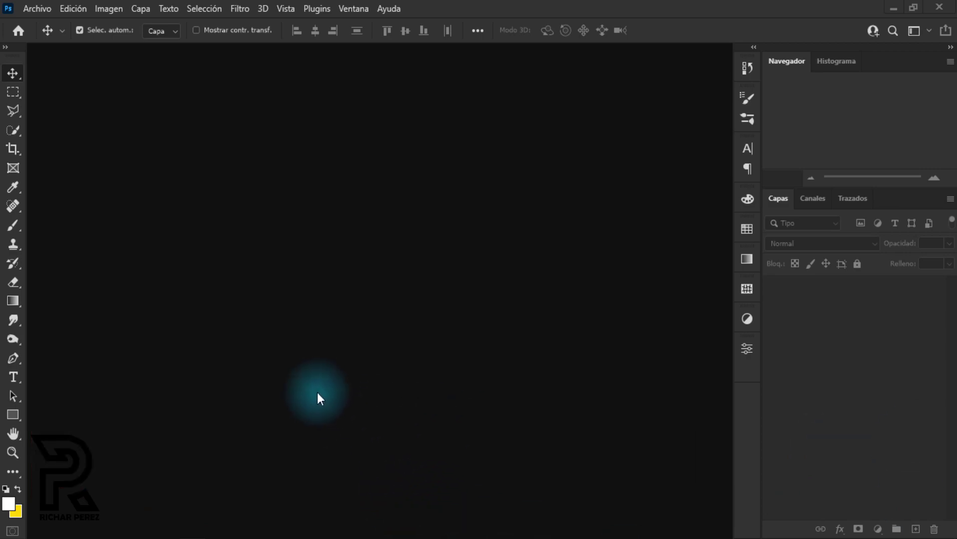
- Create a new document from the 1280×720 white-background preset with resolution set to 100 ppi
{"action": "left_click", "coordinate": [36, 8]}
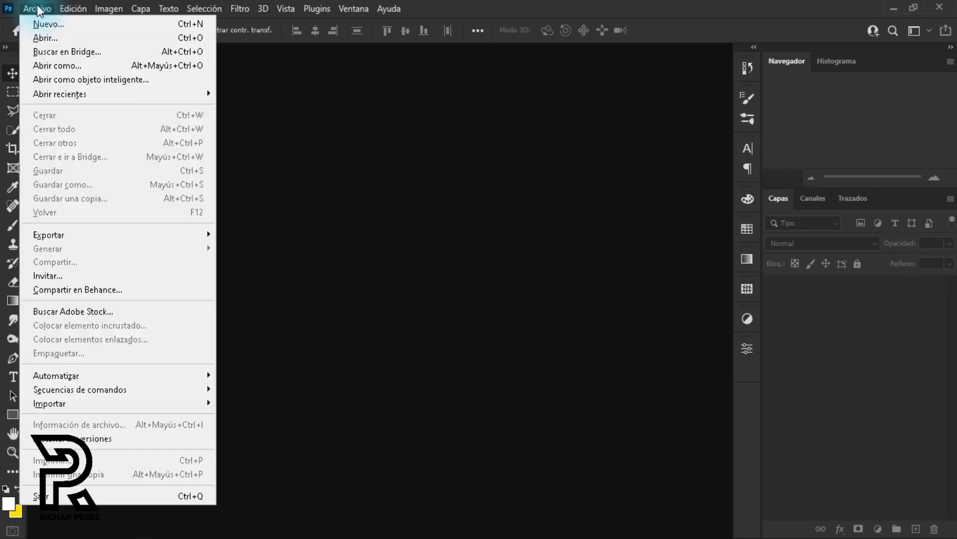
{"action": "left_click", "coordinate": [64, 25]}
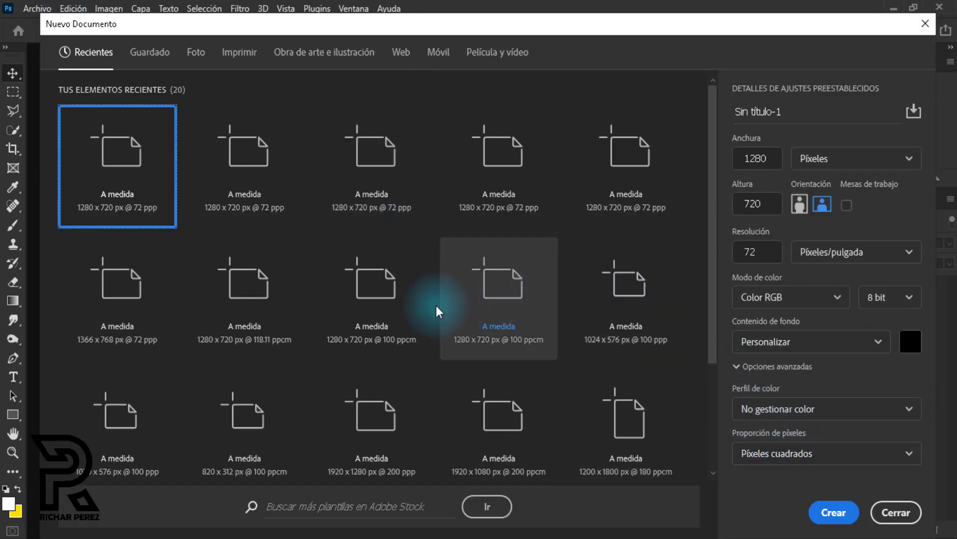
{"action": "left_click", "coordinate": [272, 195]}
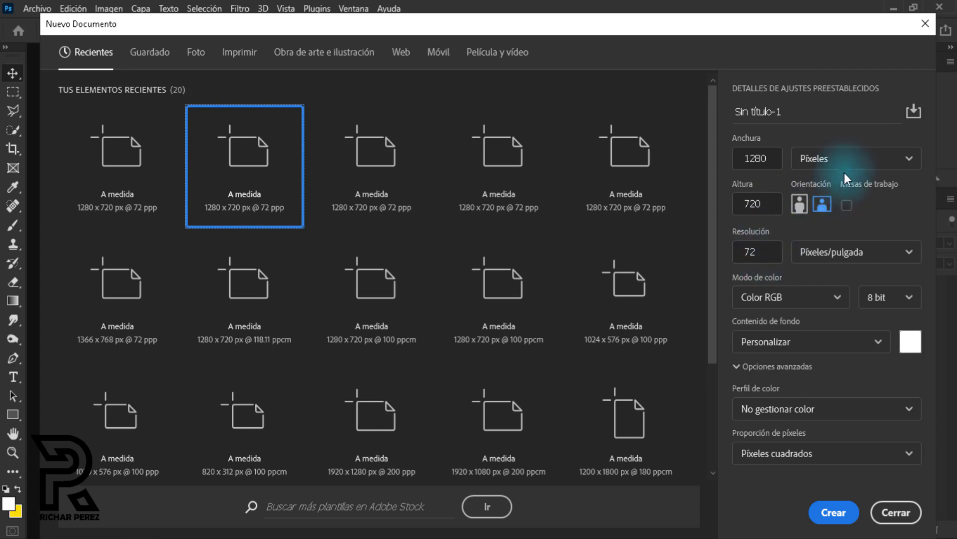
{"action": "left_click", "coordinate": [734, 251]}
{"action": "type", "text": "1"}
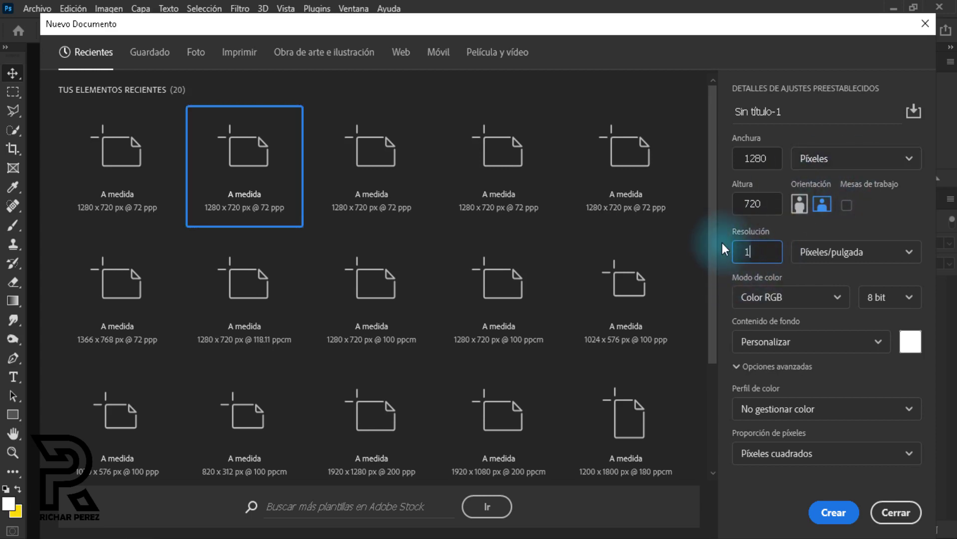
{"action": "type", "text": "00"}
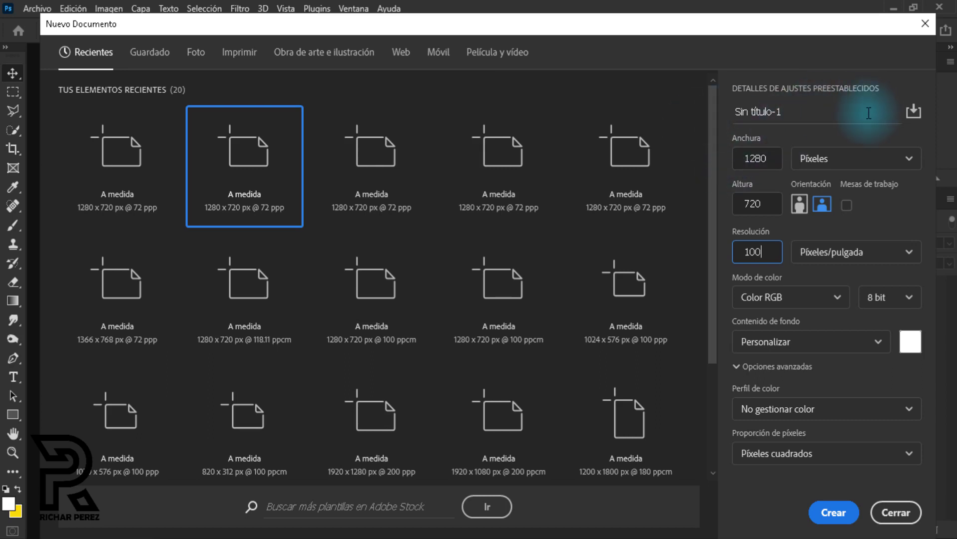
{"action": "left_click", "coordinate": [847, 522]}
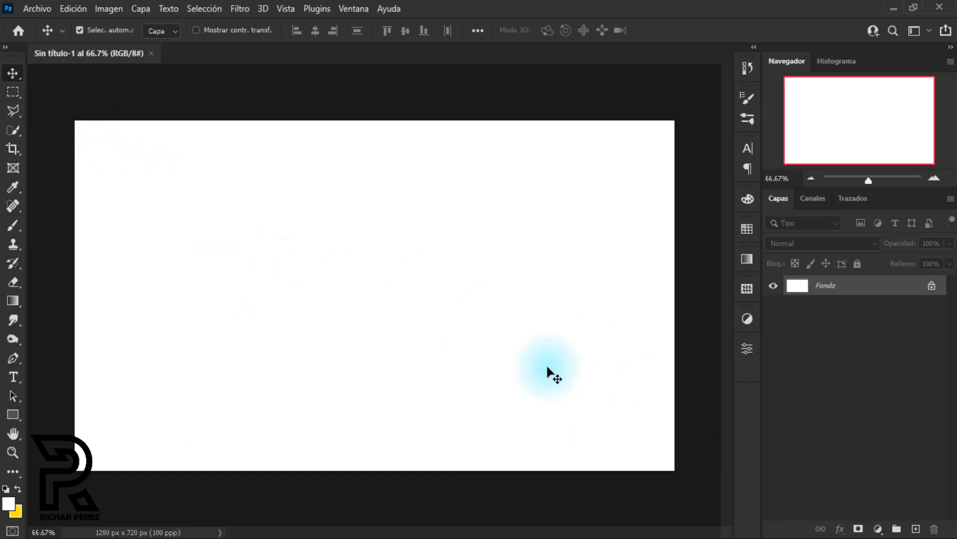
- Place stars-1845140_1920 as an embedded image and scale it to cover the whole canvas
{"action": "left_click", "coordinate": [37, 8]}
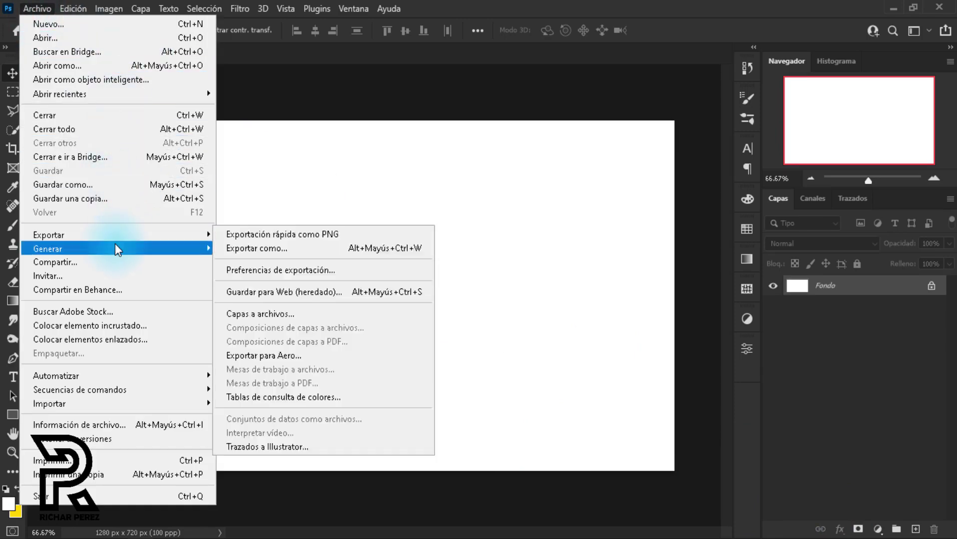
{"action": "left_click", "coordinate": [126, 325]}
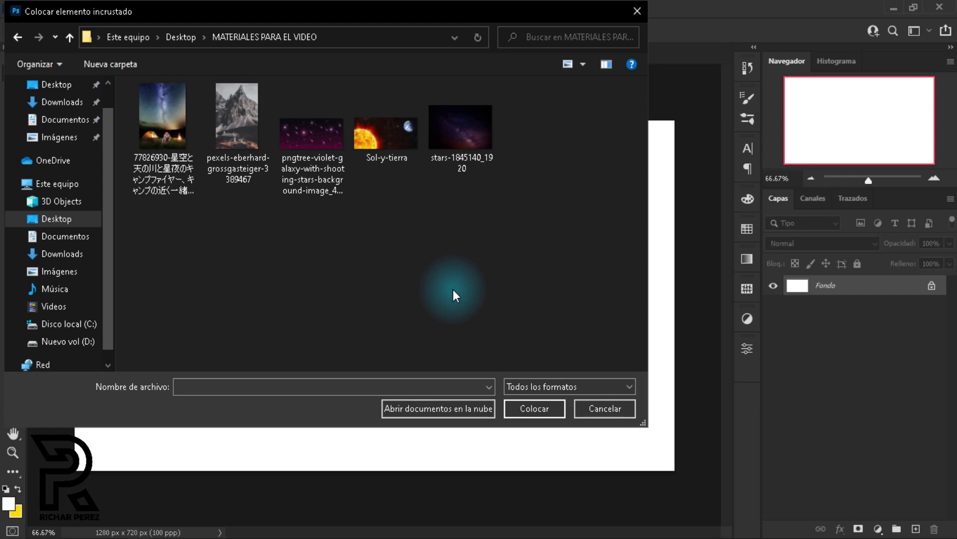
{"action": "left_click", "coordinate": [472, 144]}
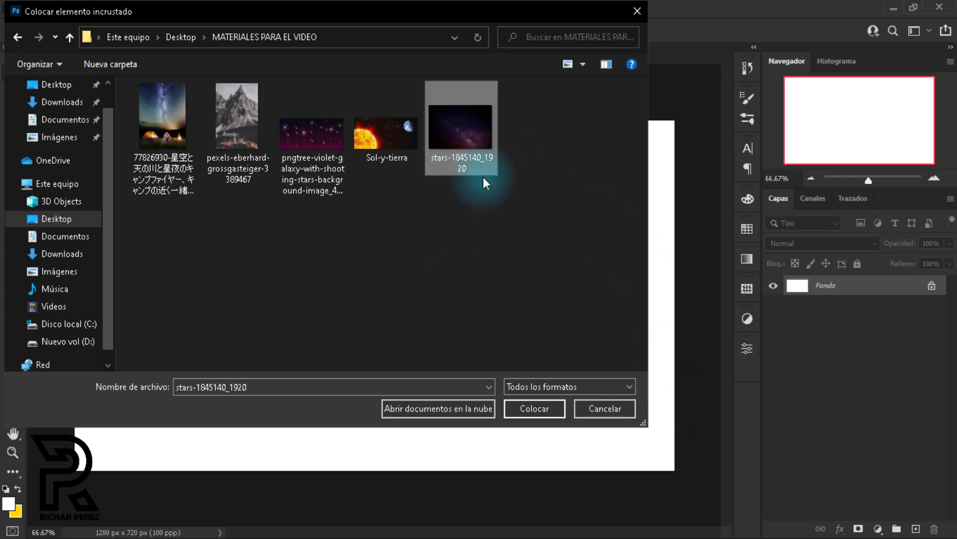
{"action": "left_click", "coordinate": [540, 413]}
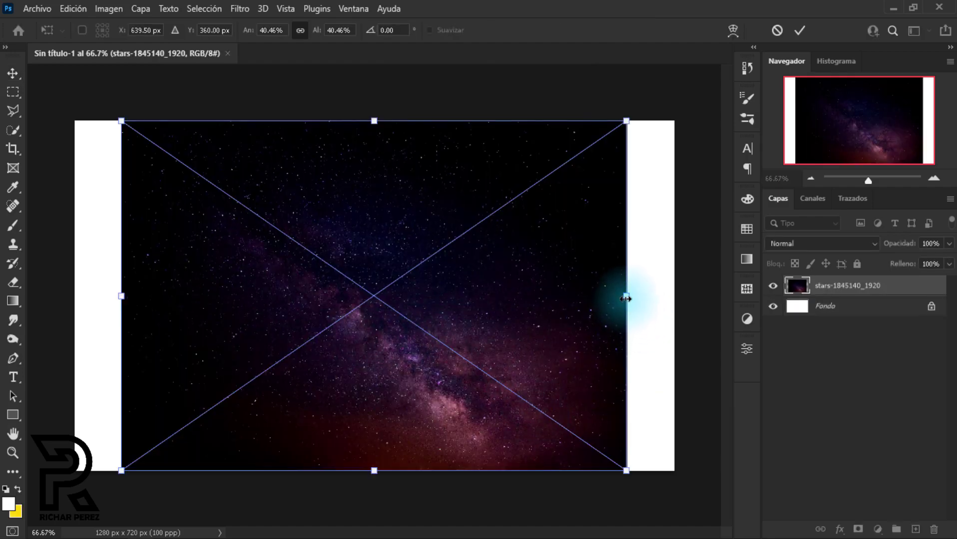
{"action": "left_click_drag", "start_coordinate": [626, 302], "coordinate": [674, 296]}
{"action": "left_click_drag", "start_coordinate": [117, 289], "coordinate": [75, 296]}
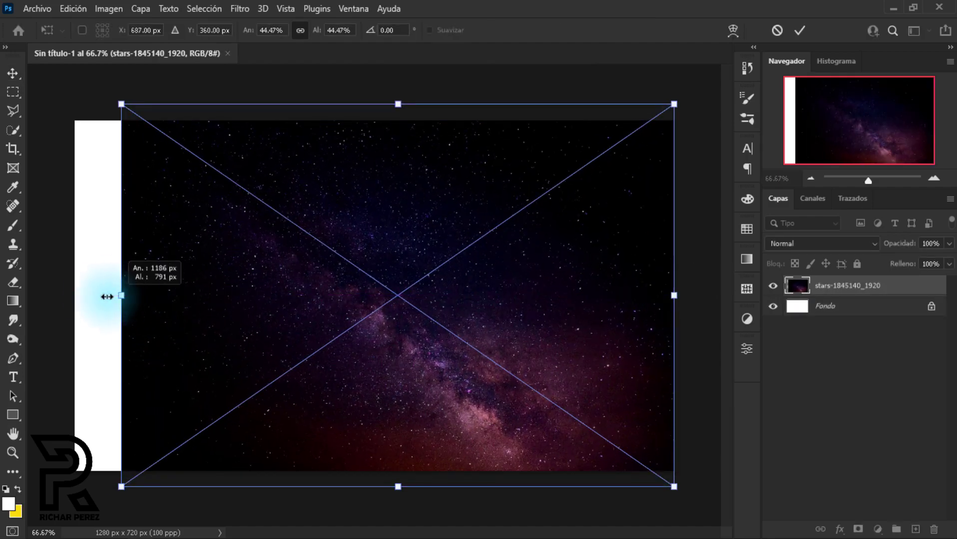
{"action": "key", "text": "Return"}
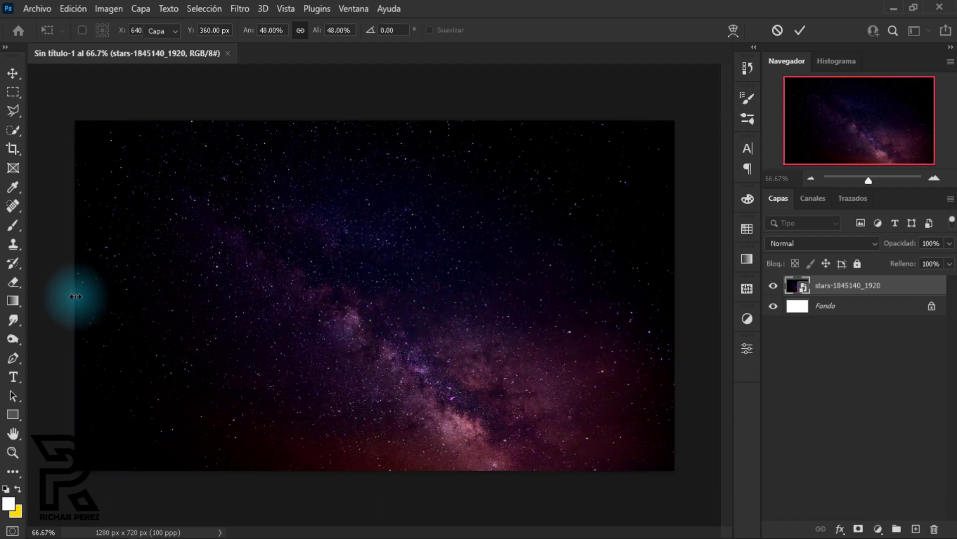
- Rename the stars layer to 'fondo'
{"action": "double_click", "coordinate": [842, 286]}
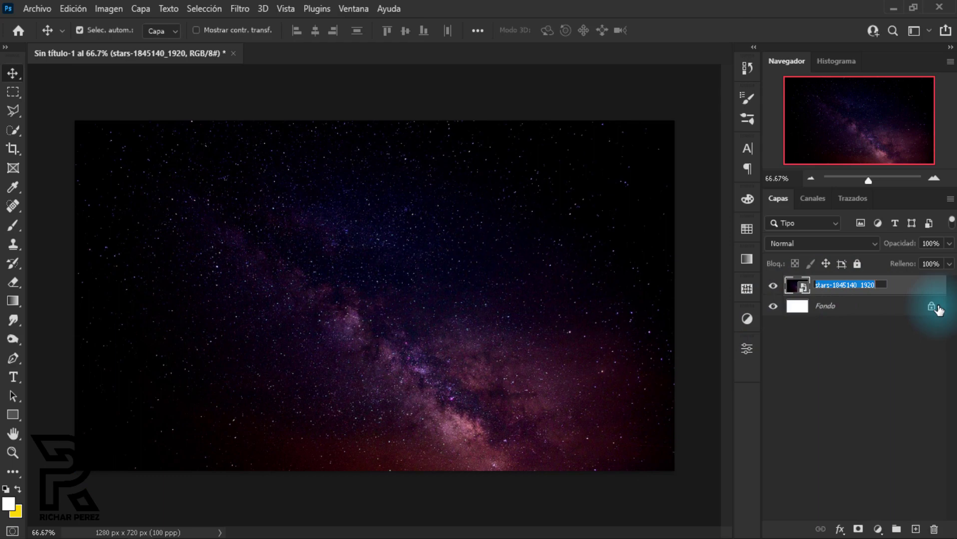
{"action": "type", "text": "fo"}
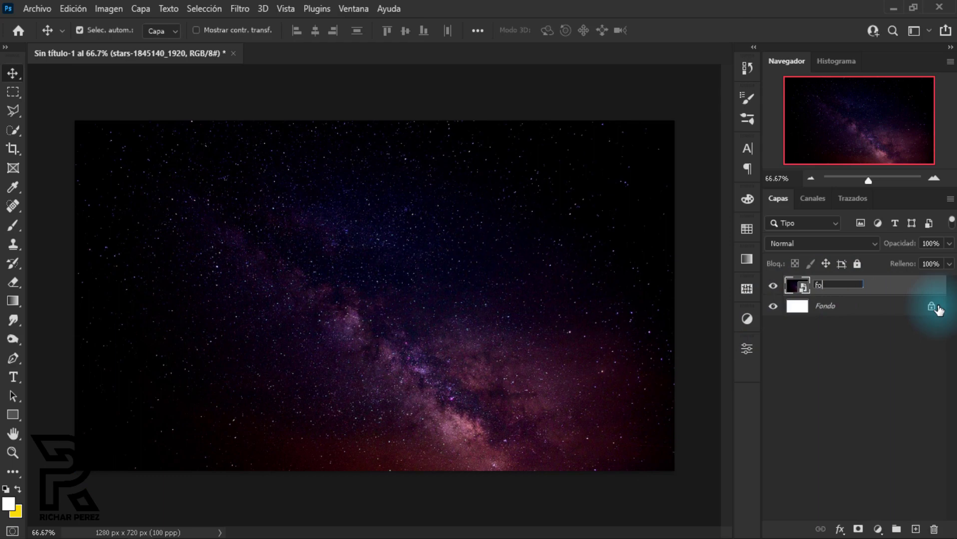
{"action": "type", "text": "ndo"}
{"action": "key", "text": "Return"}
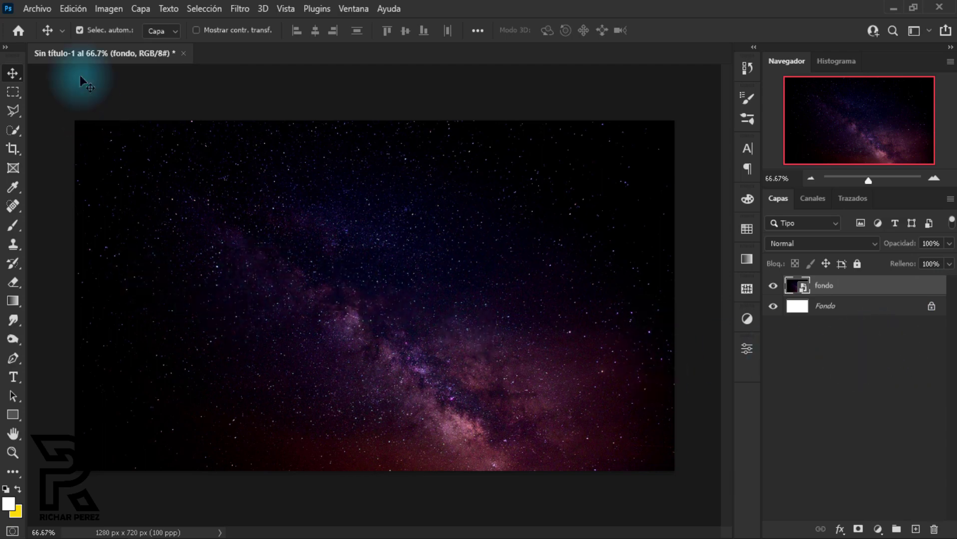
- Place the mountain-and-cabin photo as an embedded image above the stars
{"action": "left_click", "coordinate": [37, 8]}
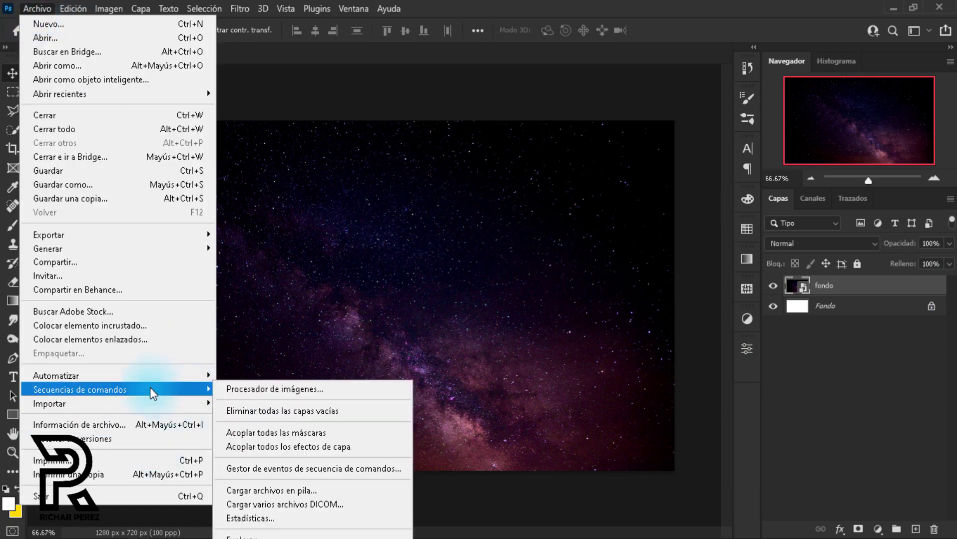
{"action": "left_click", "coordinate": [123, 327]}
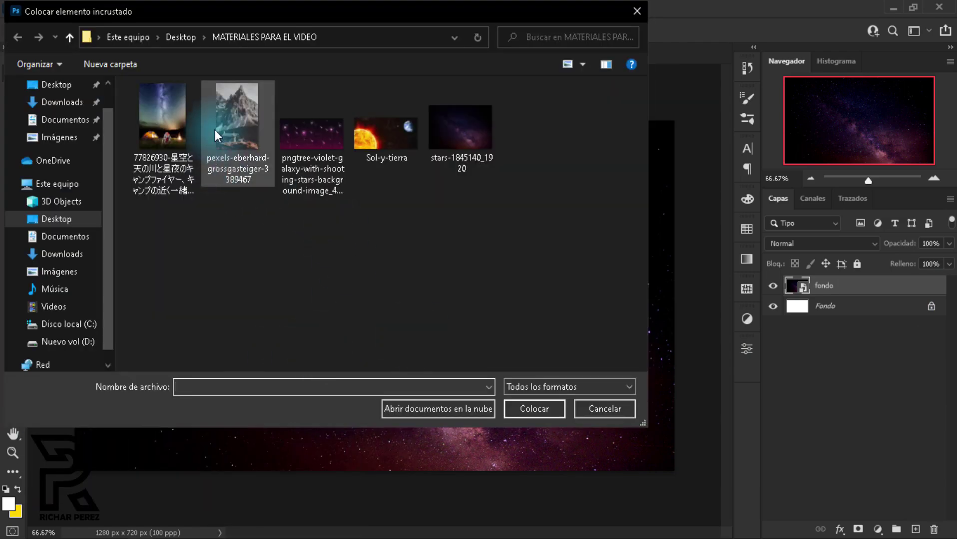
{"action": "left_click", "coordinate": [229, 125]}
{"action": "left_click", "coordinate": [523, 417]}
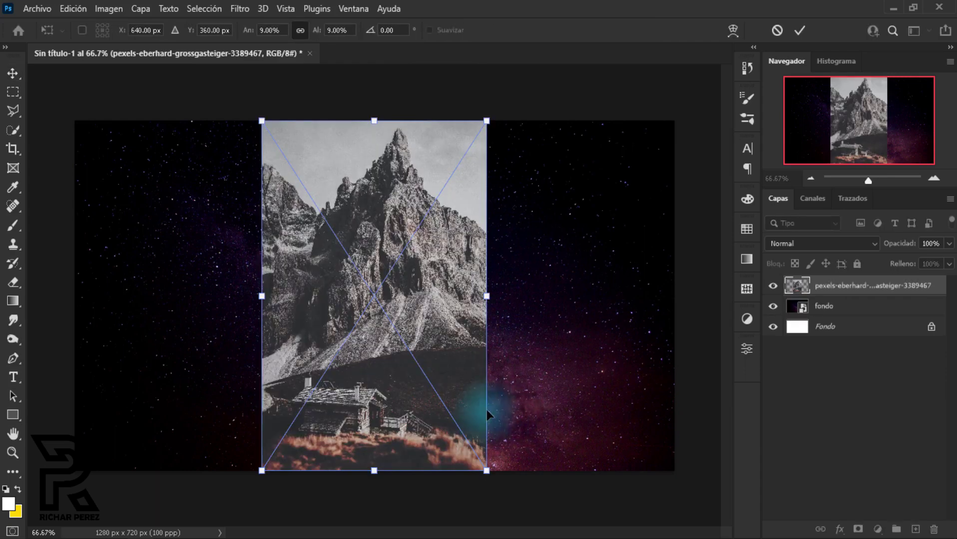
- Flip the mountain photo vertically so its peak points downward
{"action": "right_click", "coordinate": [450, 360]}
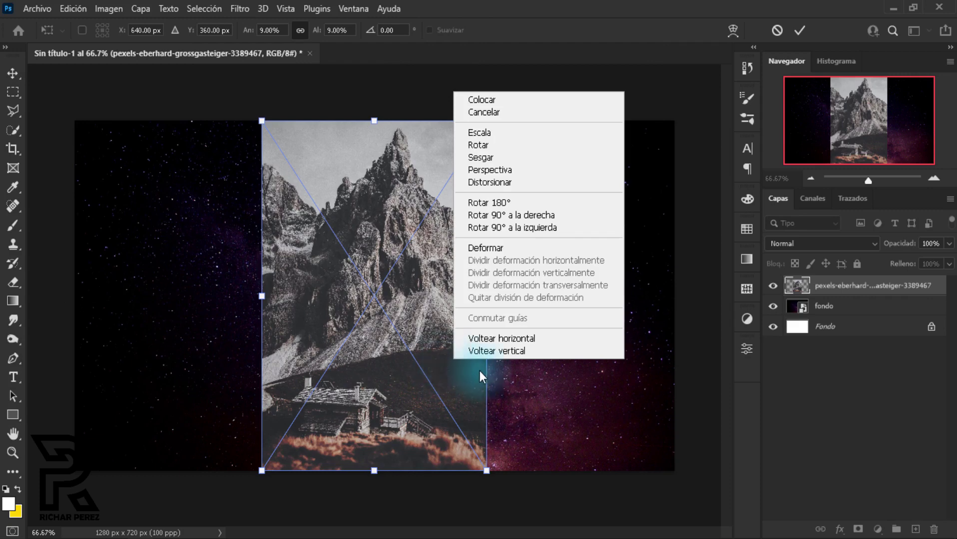
{"action": "left_click", "coordinate": [508, 352]}
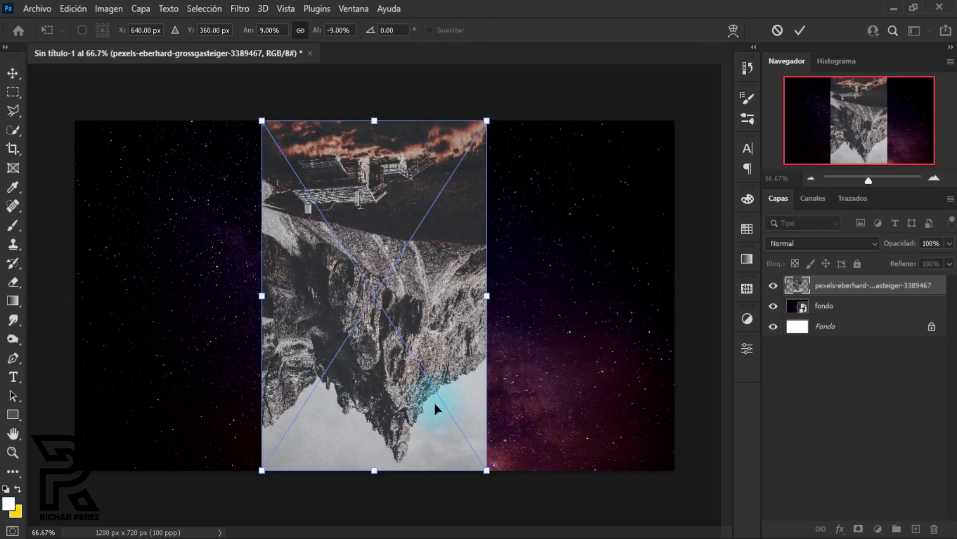
{"action": "key", "text": "Return"}
{"action": "scroll", "coordinate": [405, 405], "scroll_direction": "up", "scroll_amount": 1}
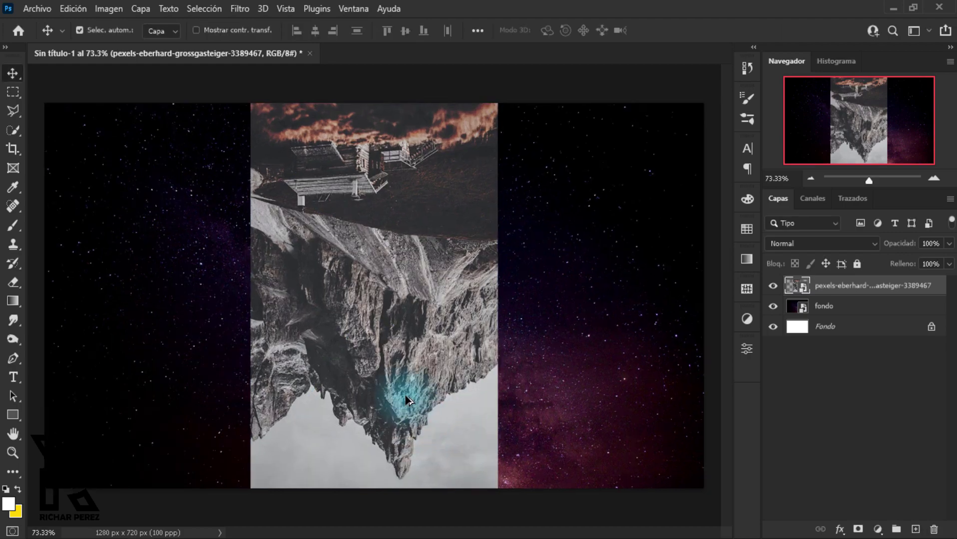
{"action": "scroll", "coordinate": [405, 405], "scroll_direction": "up", "scroll_amount": 2}
{"action": "scroll", "coordinate": [415, 399], "scroll_direction": "down", "scroll_amount": 1}
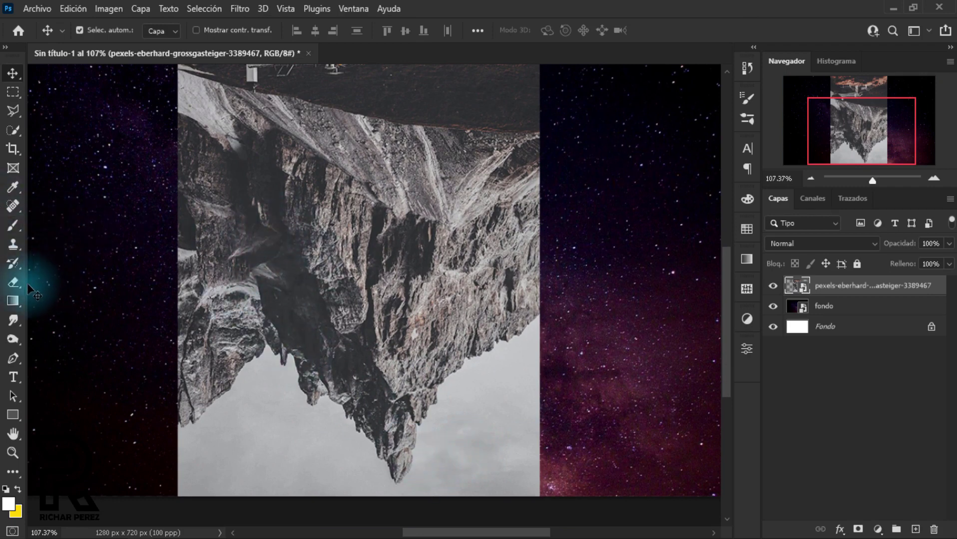
- Select the standard Pen tool in Path drawing mode
{"action": "key", "text": "p"}
{"action": "right_click", "coordinate": [9, 363]}
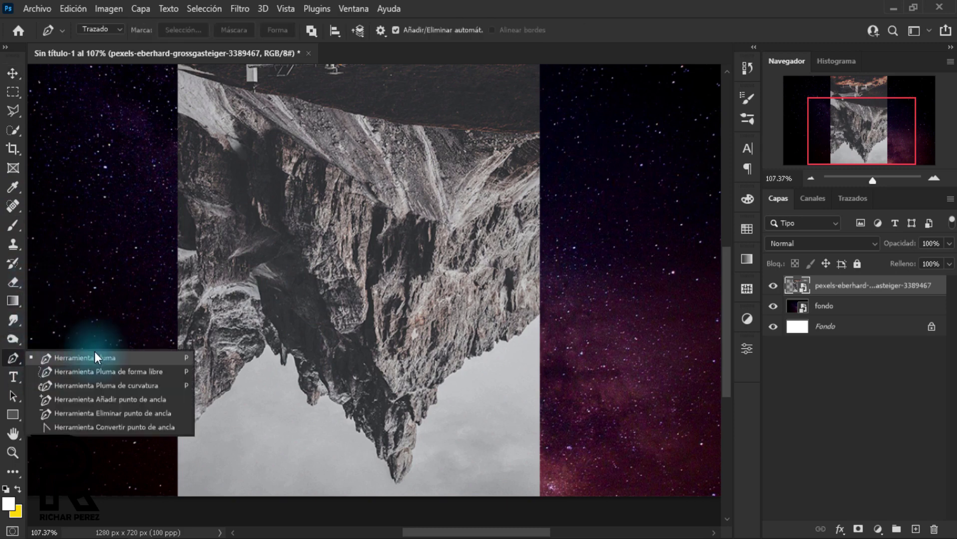
{"action": "left_click", "coordinate": [102, 359]}
{"action": "left_click", "coordinate": [99, 29]}
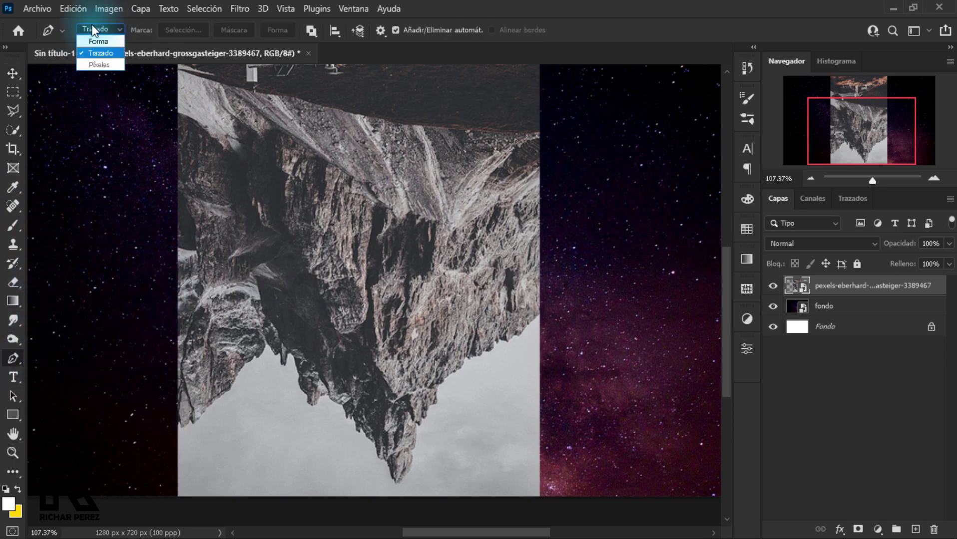
{"action": "left_click", "coordinate": [102, 52]}
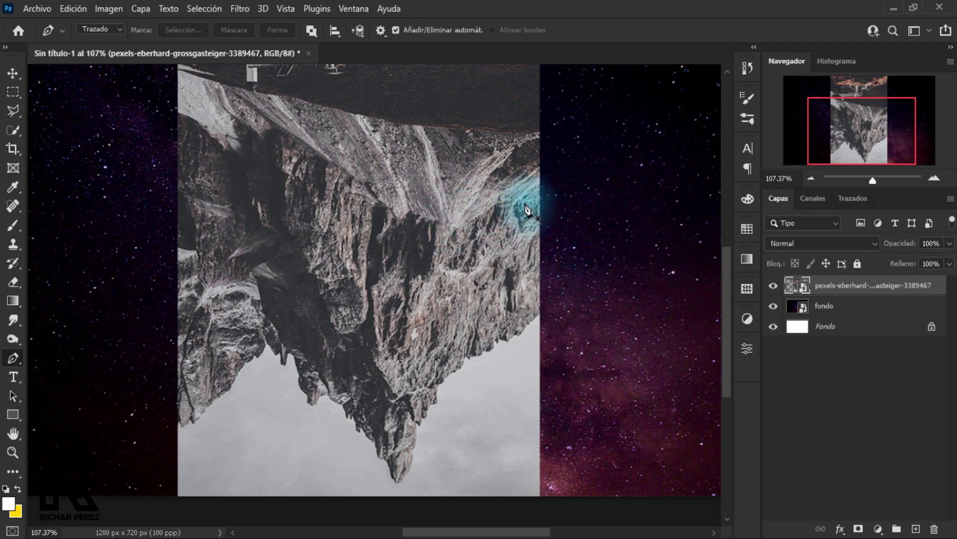
- Trace anchors down the rock's right cliff edge and across its bottom
{"action": "left_click", "coordinate": [514, 200]}
{"action": "left_click", "coordinate": [529, 222]}
{"action": "left_click", "coordinate": [532, 254]}
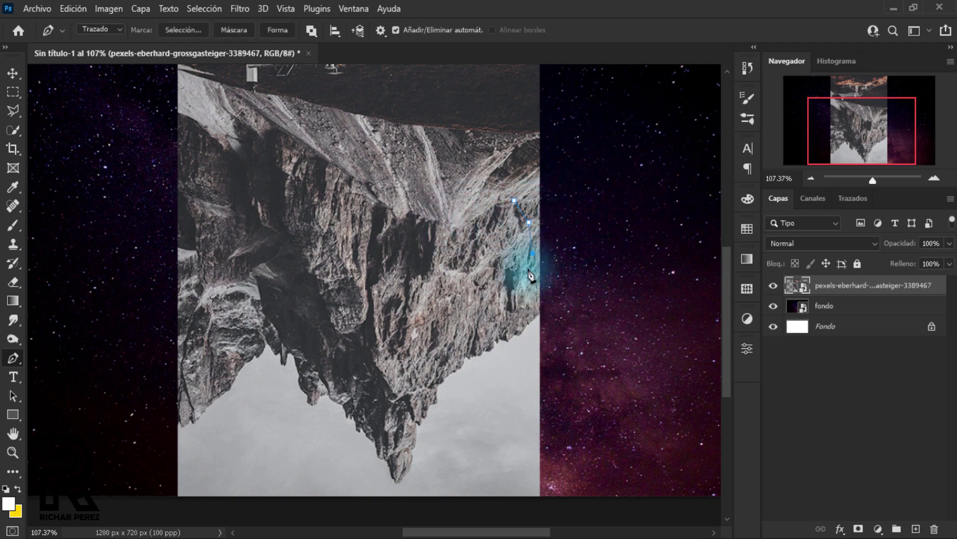
{"action": "left_click", "coordinate": [524, 274]}
{"action": "left_click", "coordinate": [520, 293]}
{"action": "left_click", "coordinate": [526, 311]}
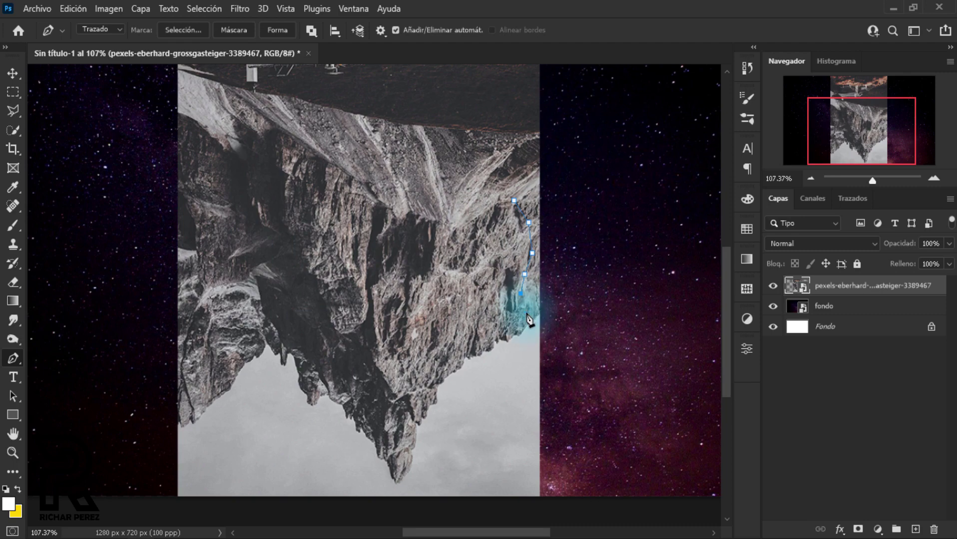
{"action": "left_click", "coordinate": [521, 340]}
{"action": "scroll", "coordinate": [524, 349], "scroll_direction": "down", "scroll_amount": 5}
{"action": "left_click", "coordinate": [517, 397]}
{"action": "left_click", "coordinate": [371, 409]}
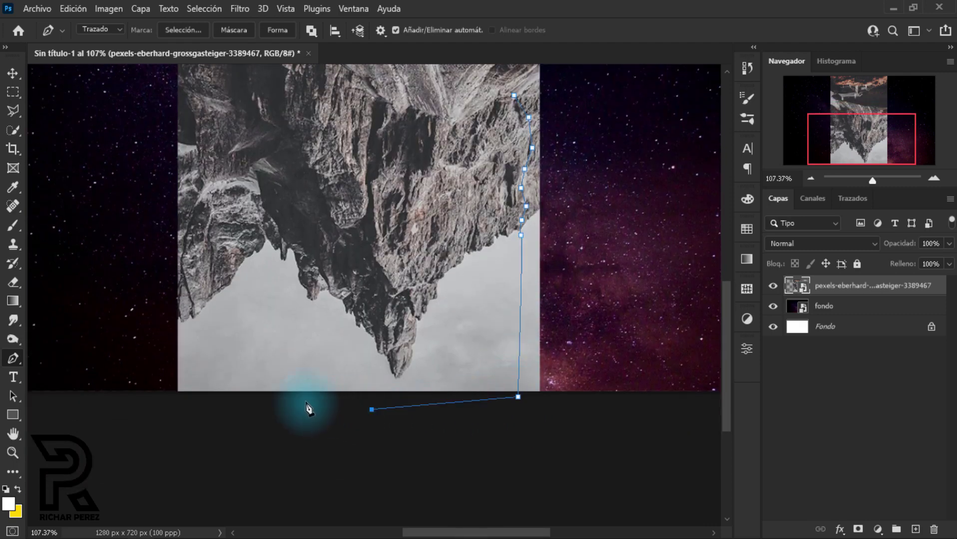
- Continue the outline up the rock's left side
{"action": "left_click", "coordinate": [292, 372]}
{"action": "left_click", "coordinate": [268, 308]}
{"action": "left_click", "coordinate": [259, 258]}
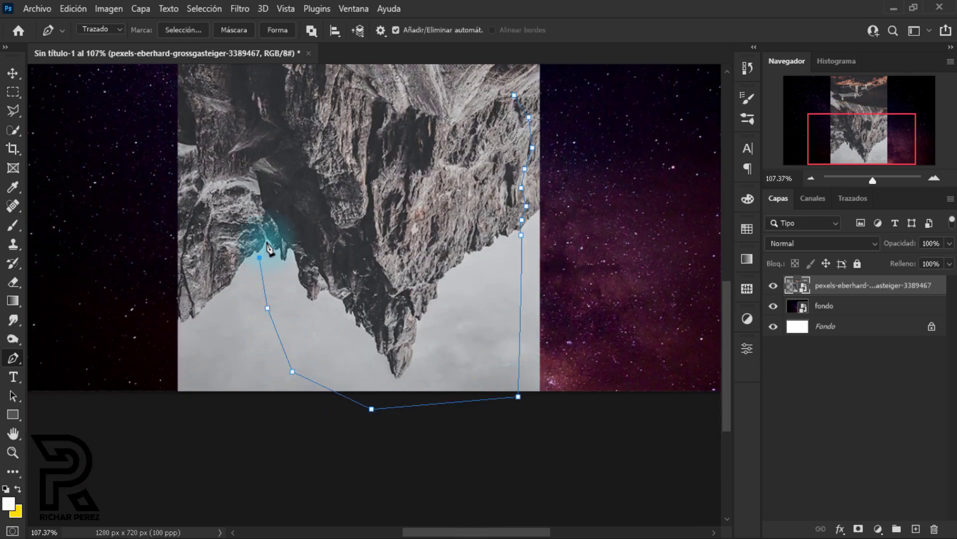
{"action": "left_click", "coordinate": [266, 236]}
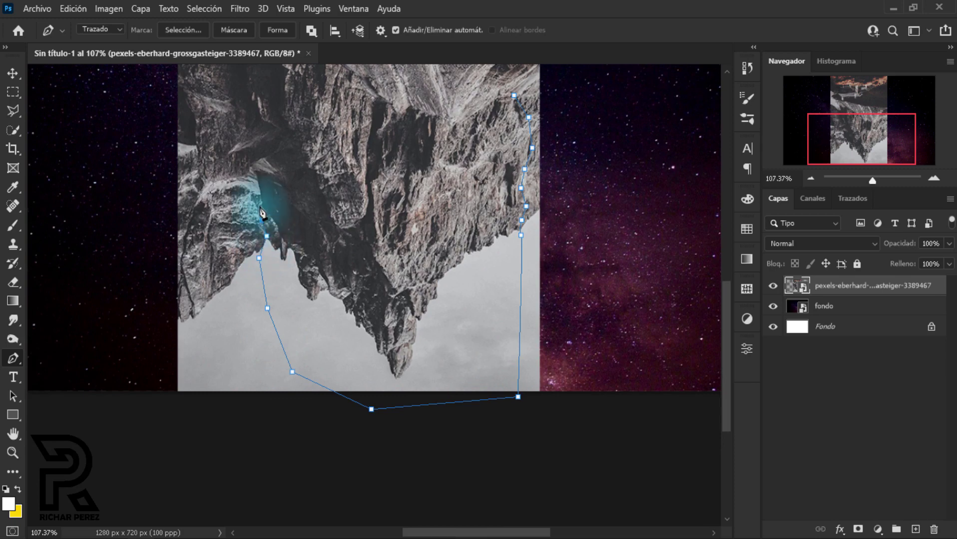
{"action": "left_click", "coordinate": [261, 220]}
{"action": "left_click", "coordinate": [259, 199]}
{"action": "left_click", "coordinate": [258, 186]}
{"action": "left_click", "coordinate": [250, 153]}
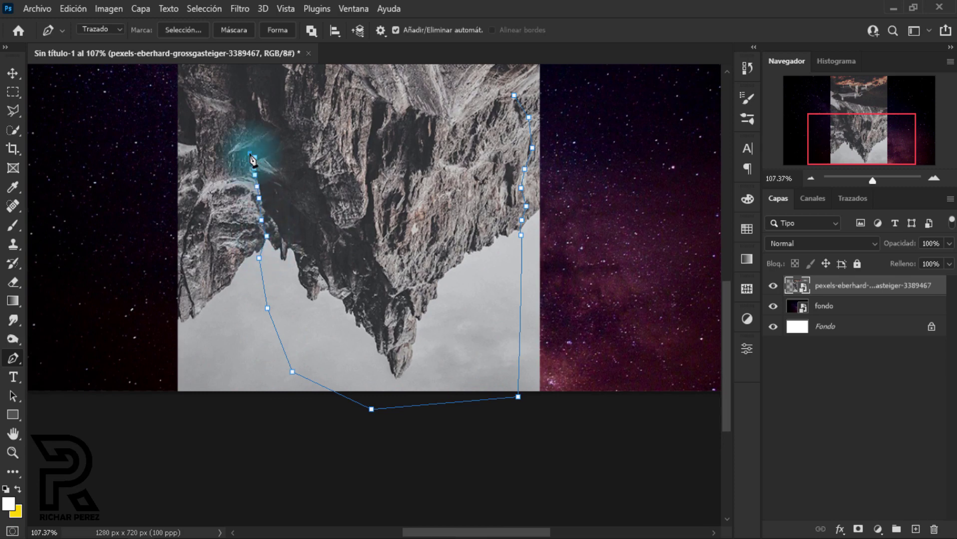
{"action": "left_click", "coordinate": [243, 133]}
- Pan up, finish the left edge, and close the path at the first anchor
{"action": "left_click_drag", "start_coordinate": [248, 117], "coordinate": [249, 222]}
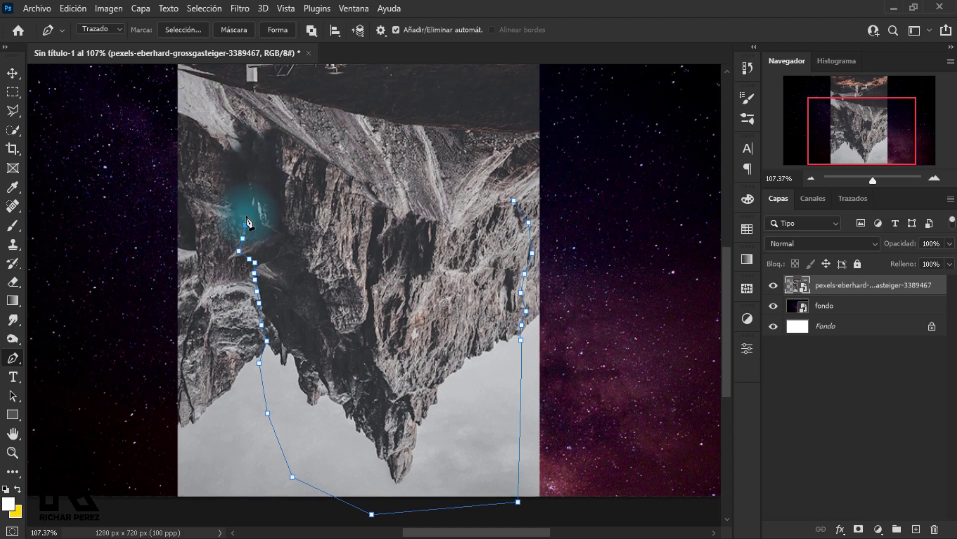
{"action": "left_click", "coordinate": [243, 200]}
{"action": "left_click", "coordinate": [246, 174]}
{"action": "left_click", "coordinate": [246, 160]}
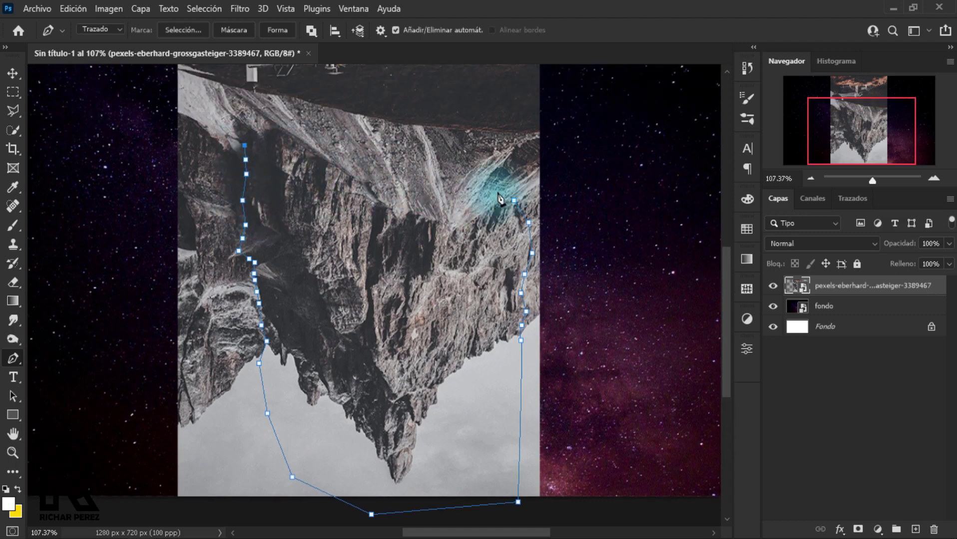
{"action": "left_click", "coordinate": [515, 201]}
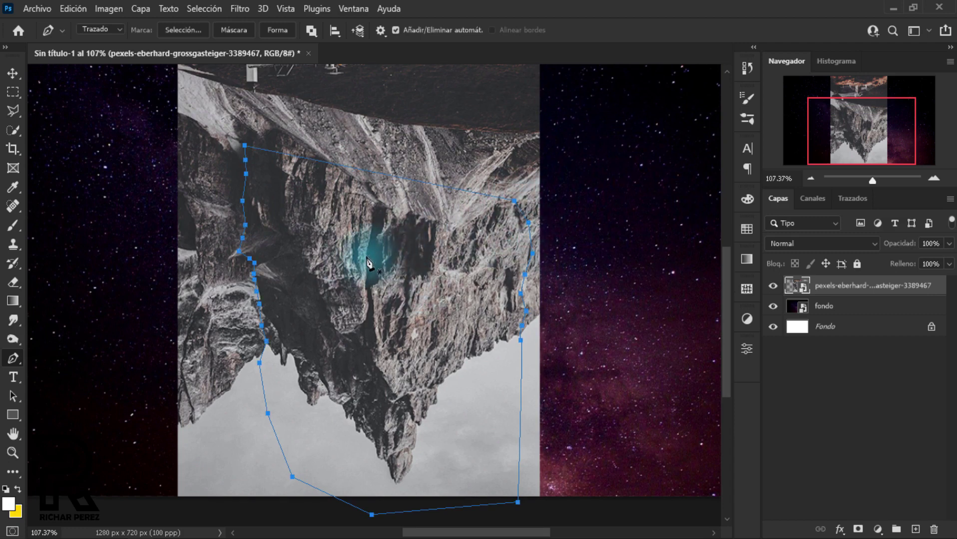
- Turn the path into a 0 px feathered selection, mask the mountain layer with it, and name it 'roca'
{"action": "right_click", "coordinate": [363, 254]}
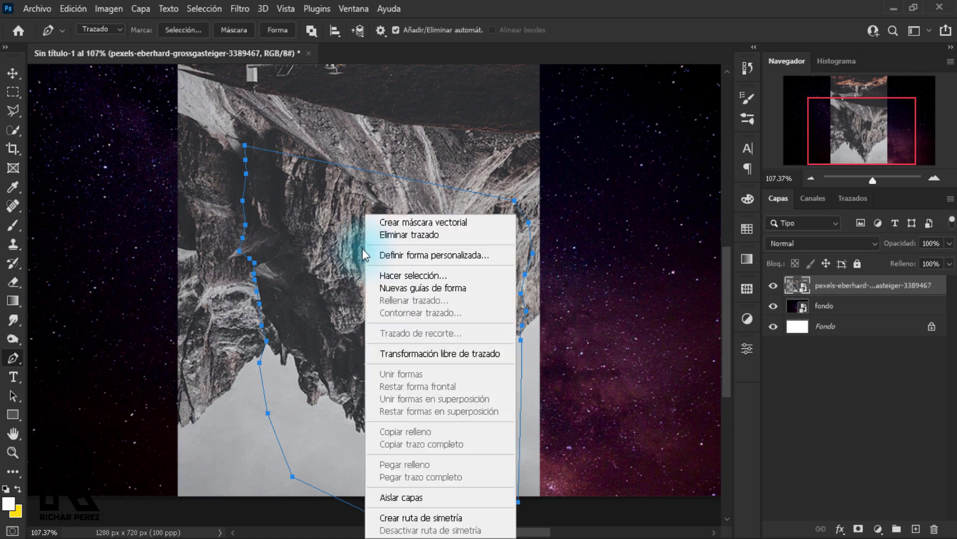
{"action": "left_click", "coordinate": [400, 279]}
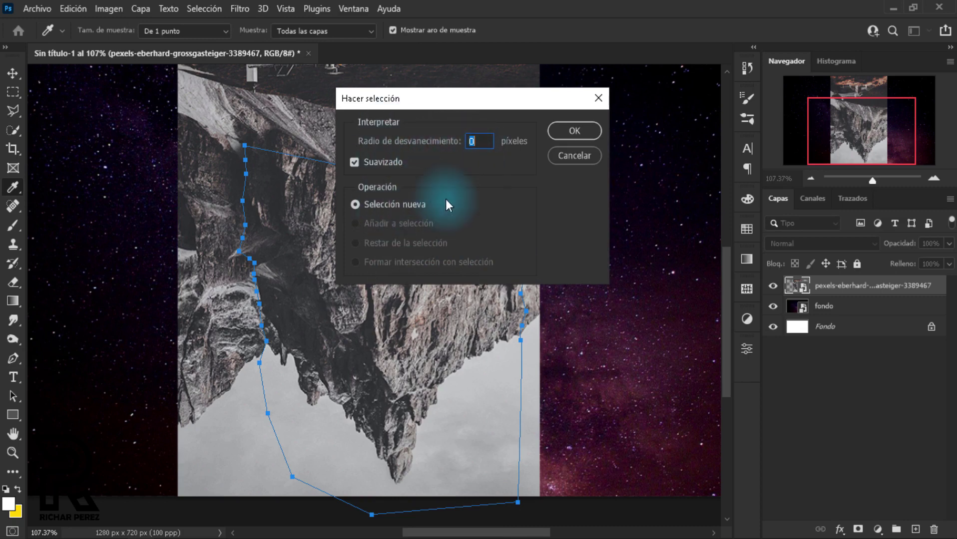
{"action": "left_click", "coordinate": [583, 128]}
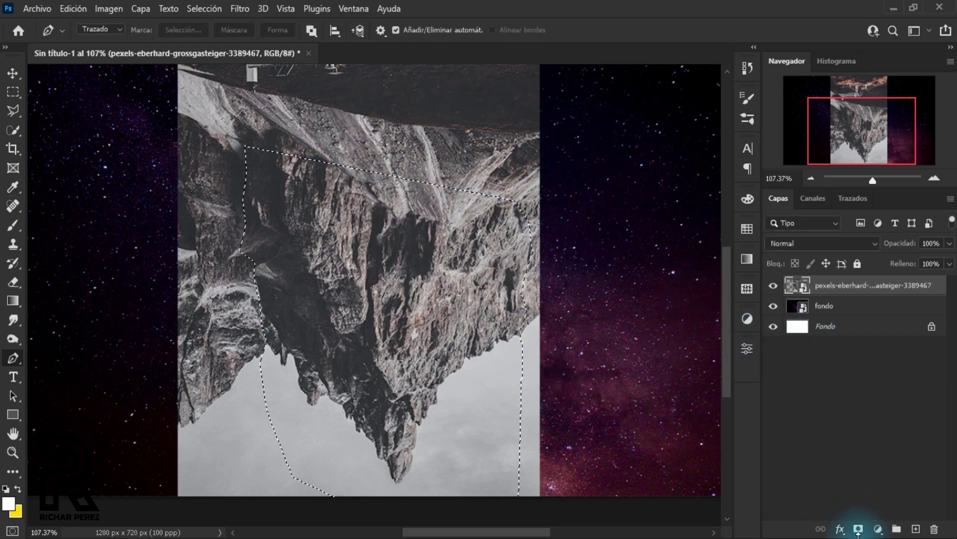
{"action": "left_click", "coordinate": [858, 528]}
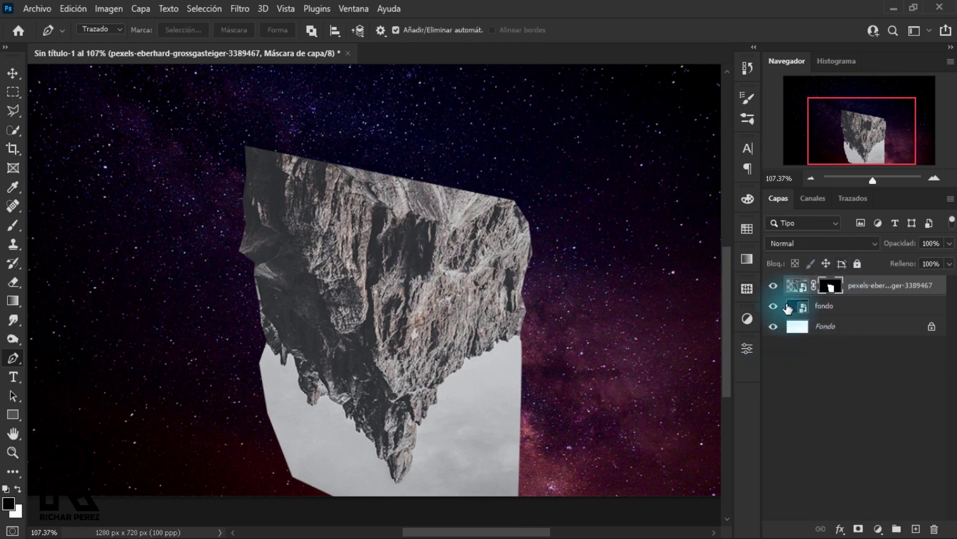
{"action": "double_click", "coordinate": [886, 285]}
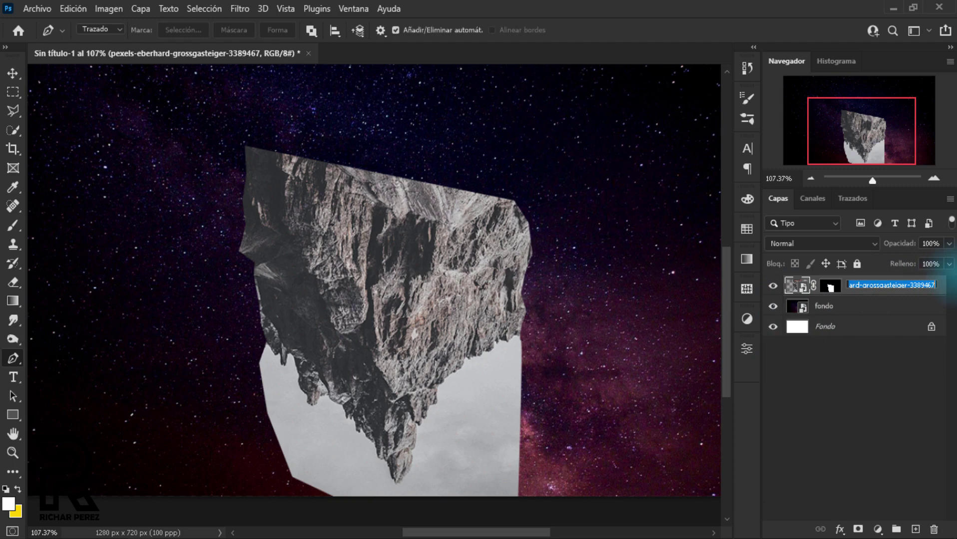
{"action": "type", "text": "roca"}
{"action": "key", "text": "Return"}
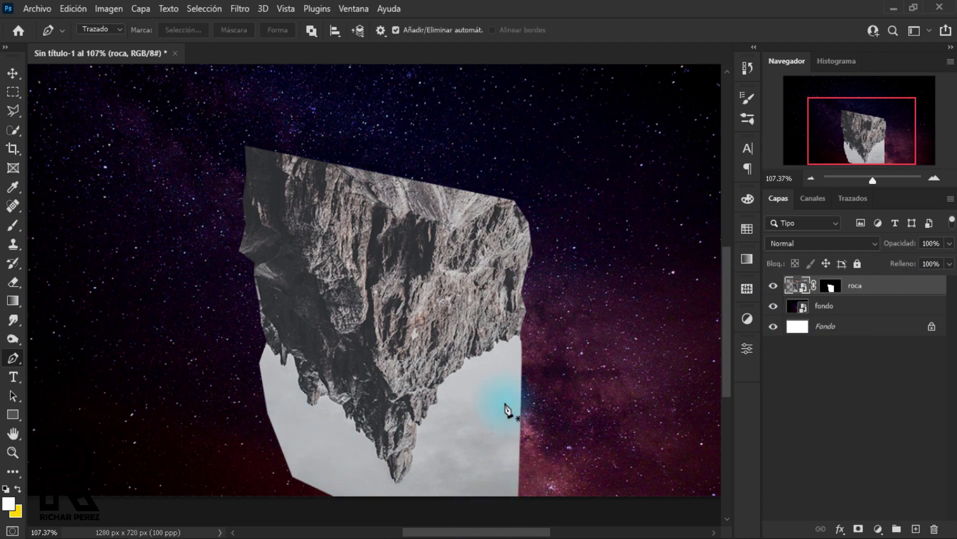
- Quick-select the grey sky below the rock, refining the edge along the rock tip
{"action": "right_click", "coordinate": [9, 128]}
{"action": "left_click", "coordinate": [109, 146]}
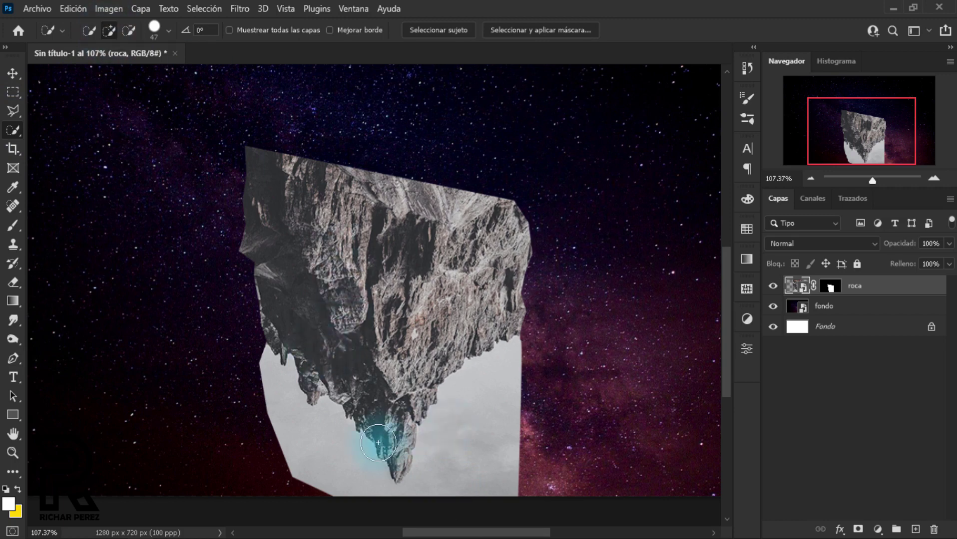
{"action": "left_click", "coordinate": [505, 421]}
{"action": "scroll", "coordinate": [499, 419], "scroll_direction": "up", "scroll_amount": 3}
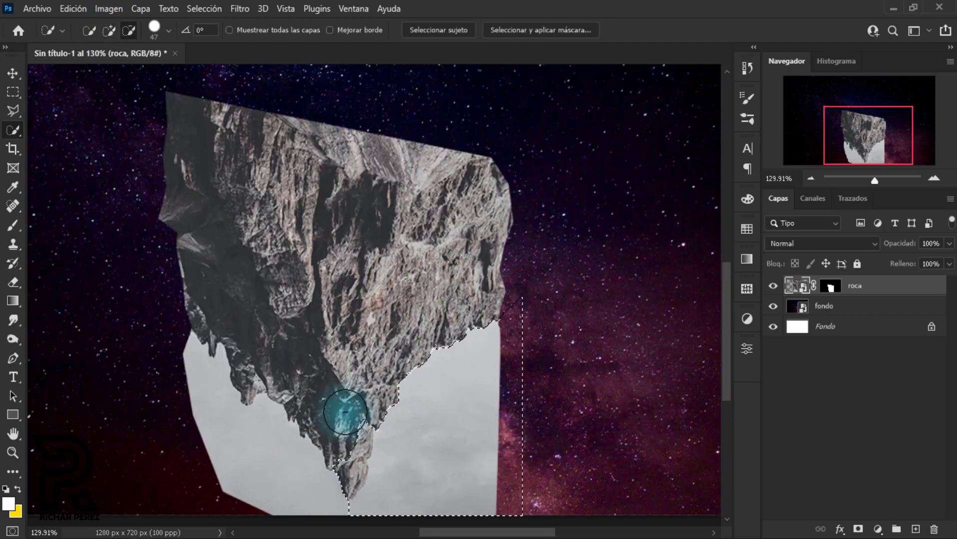
{"action": "scroll", "coordinate": [333, 429], "scroll_direction": "up", "scroll_amount": 2}
{"action": "scroll", "coordinate": [438, 420], "scroll_direction": "down", "scroll_amount": 2}
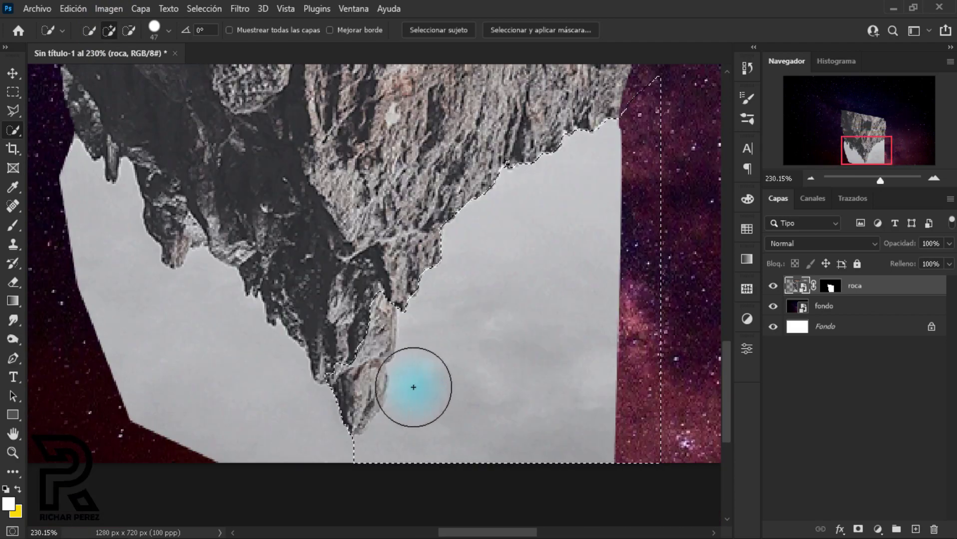
{"action": "left_click", "coordinate": [389, 365]}
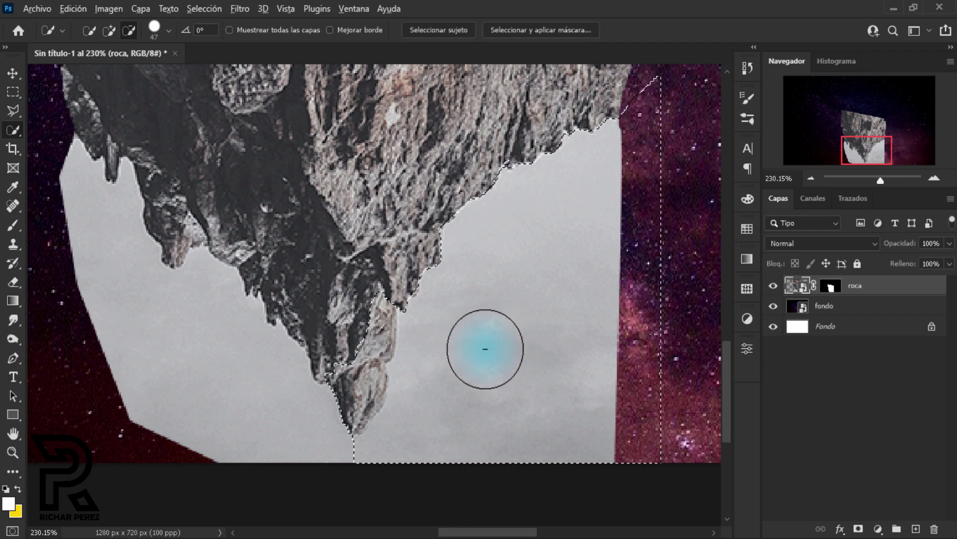
{"action": "right_click", "coordinate": [374, 316], "text": "alt"}
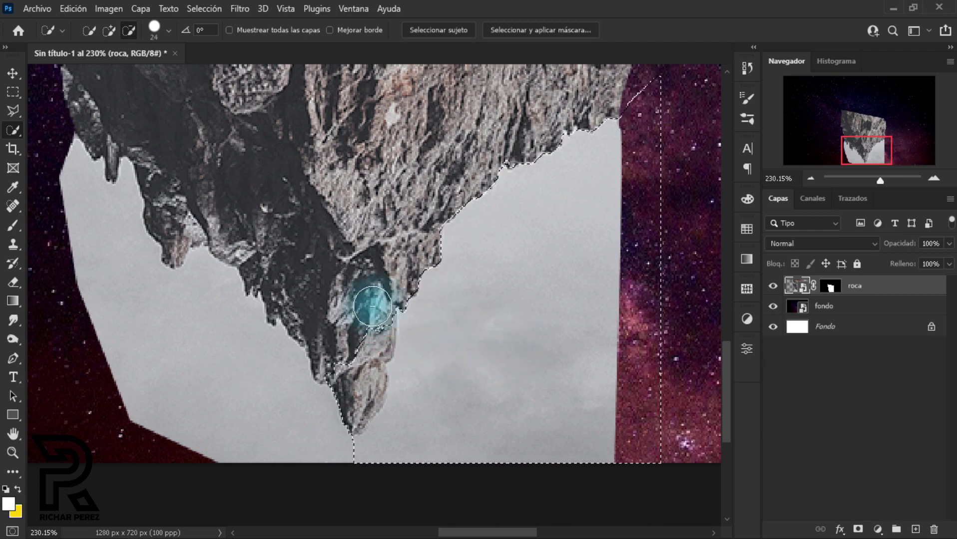
{"action": "left_click_drag", "start_coordinate": [373, 306], "coordinate": [352, 411]}
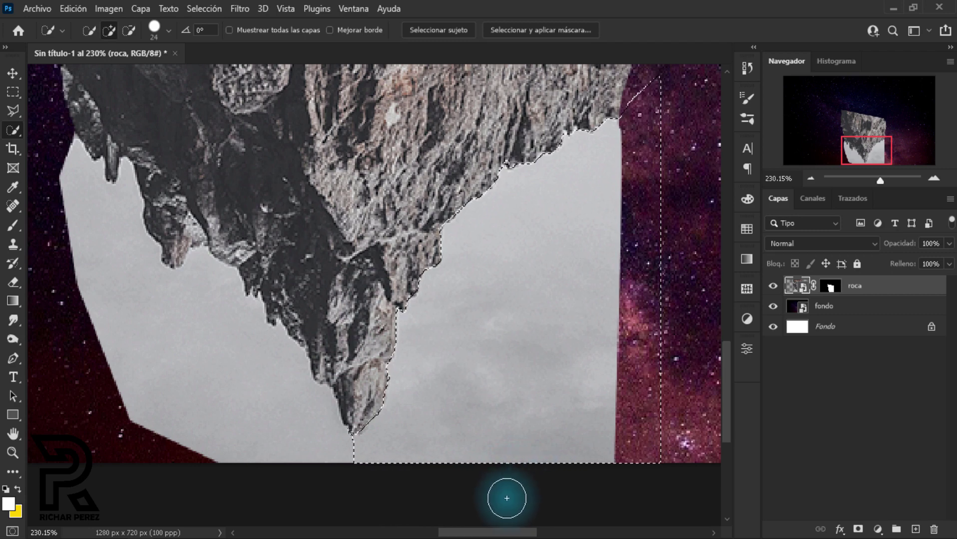
- Fill the selected grey sky, including the patch left of the rock, with black on the roca mask
{"action": "left_click", "coordinate": [830, 286]}
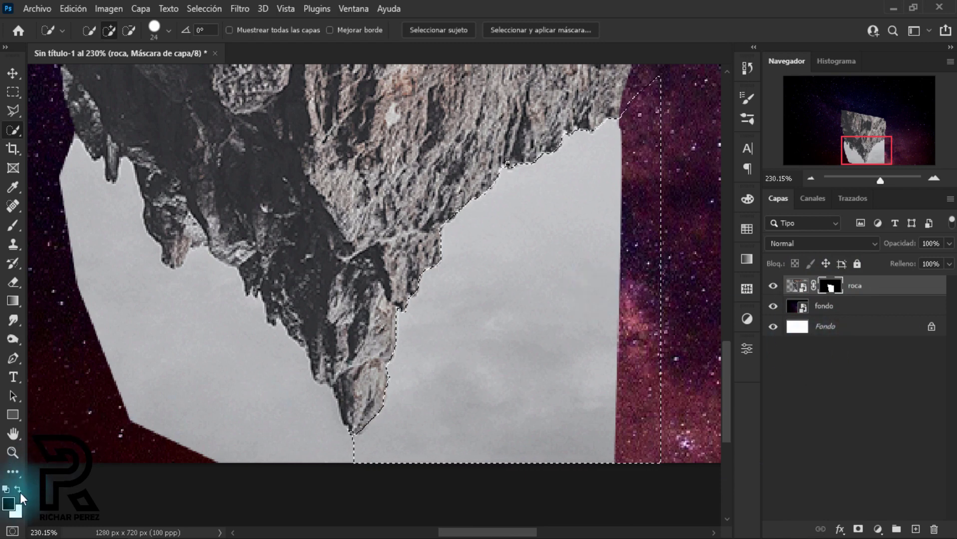
{"action": "key", "text": "x"}
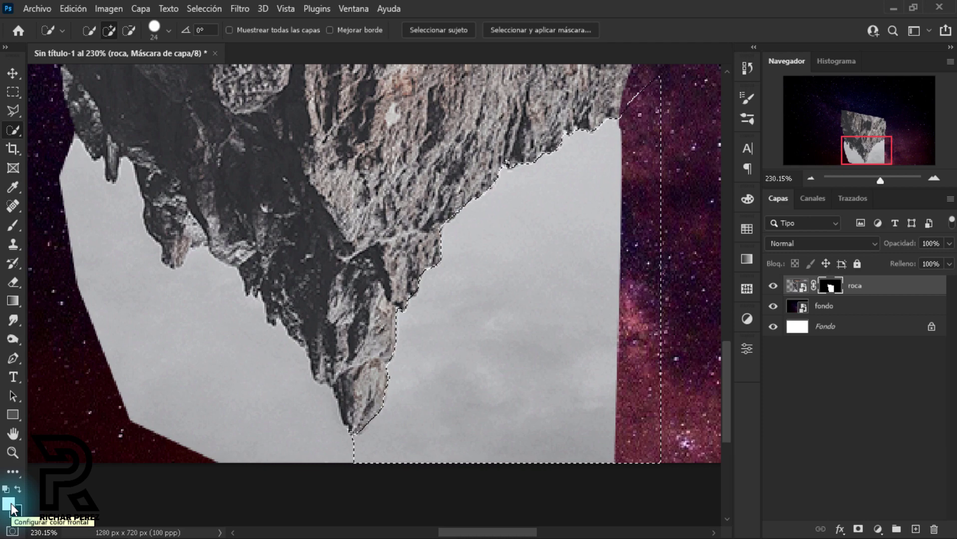
{"action": "key", "text": "ctrl+BackSpace"}
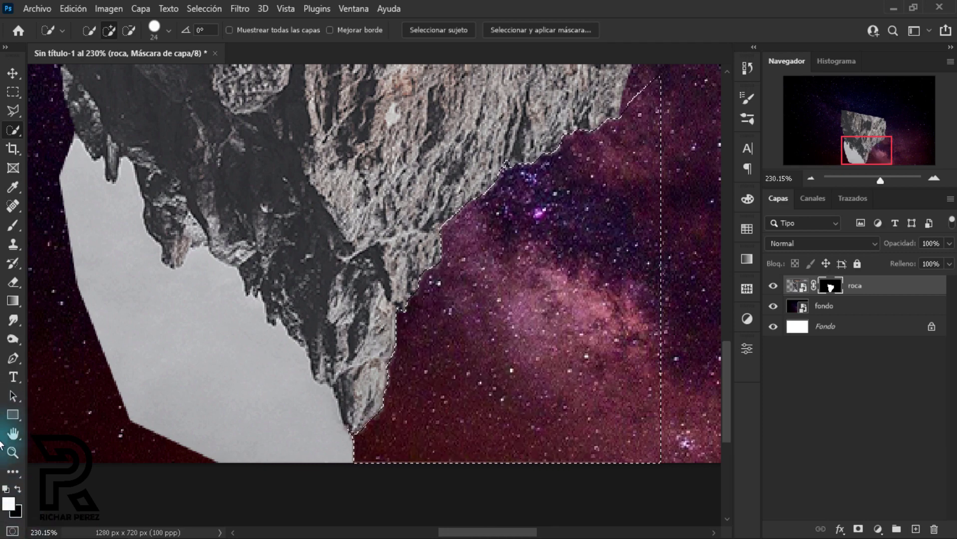
{"action": "left_click", "coordinate": [256, 391]}
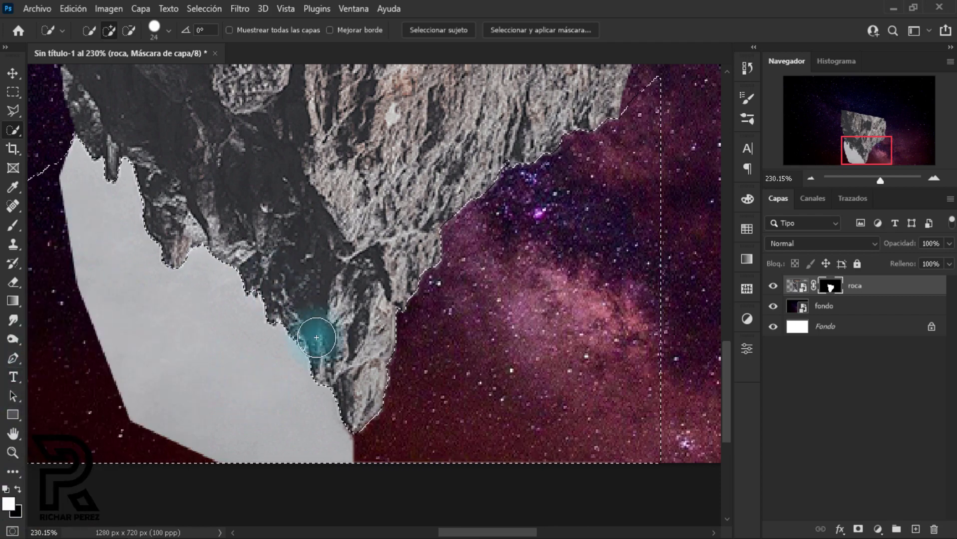
{"action": "key", "text": "Delete"}
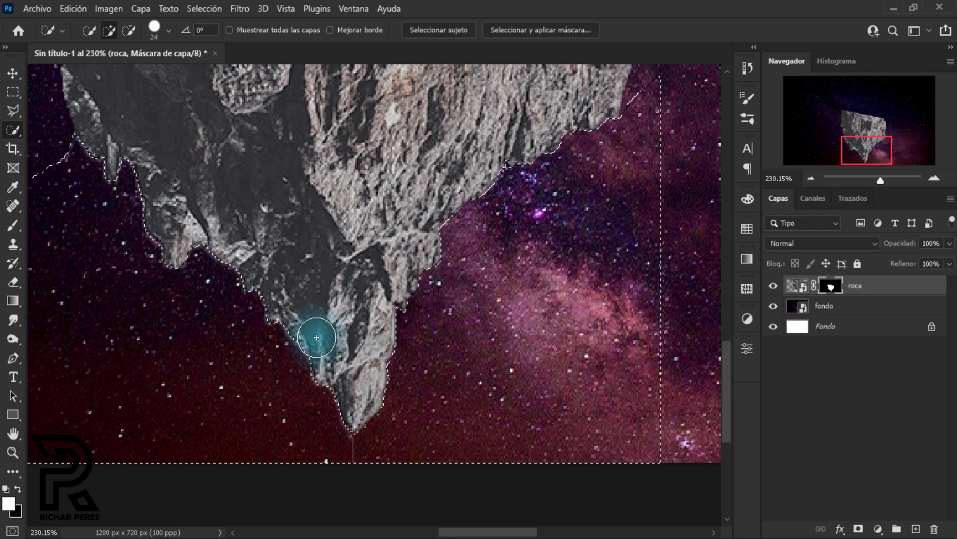
- Deselect and zoom out to view the whole cut-out rock
{"action": "key", "text": "ctrl+d"}
{"action": "scroll", "coordinate": [308, 335], "scroll_direction": "down", "scroll_amount": 2}
{"action": "scroll", "coordinate": [324, 320], "scroll_direction": "down", "scroll_amount": 2}
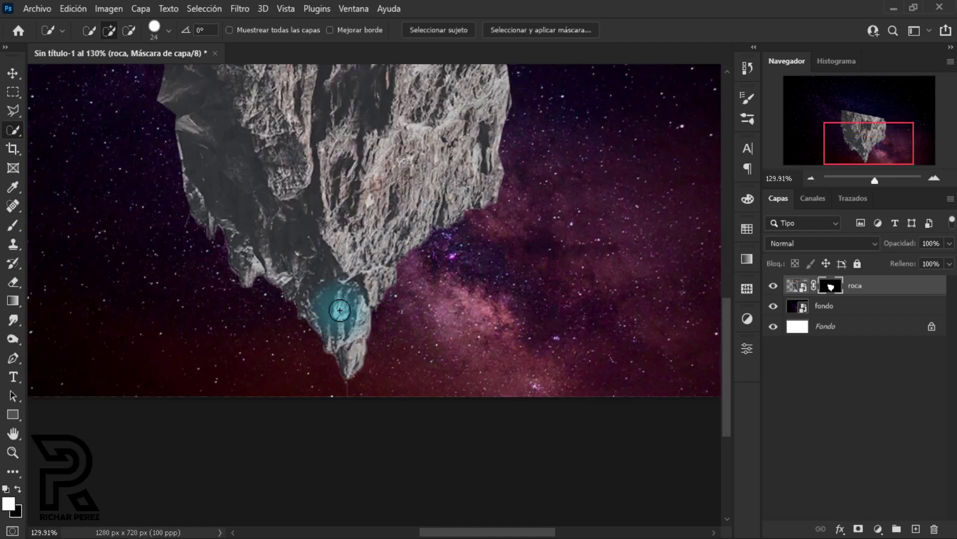
{"action": "scroll", "coordinate": [329, 317], "scroll_direction": "down", "scroll_amount": 1}
{"action": "scroll", "coordinate": [334, 316], "scroll_direction": "down", "scroll_amount": 1}
{"action": "scroll", "coordinate": [334, 315], "scroll_direction": "down", "scroll_amount": 1}
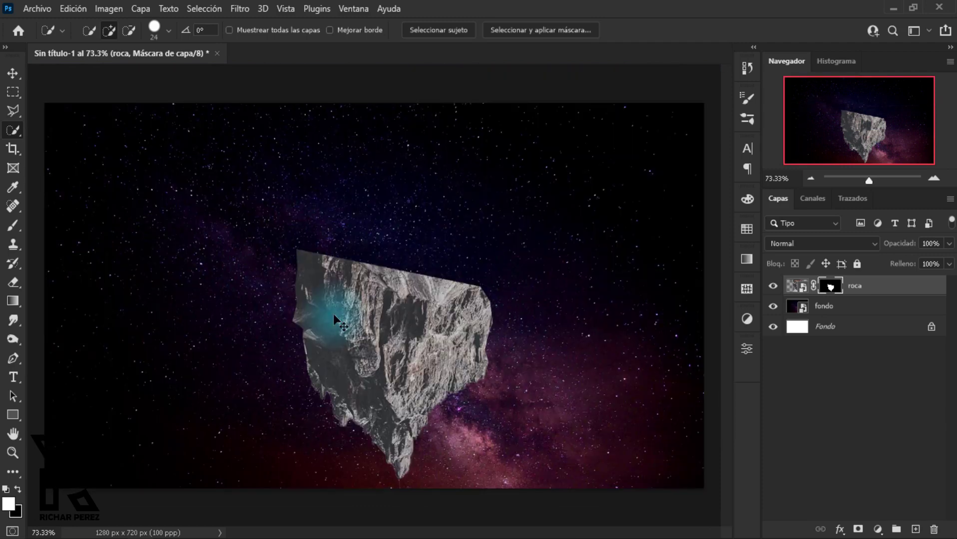
{"action": "key", "text": "ctrl+t"}
- Scale the rock down to 92.90% and reposition it right of centre in the scene
{"action": "left_click_drag", "start_coordinate": [381, 329], "coordinate": [435, 353]}
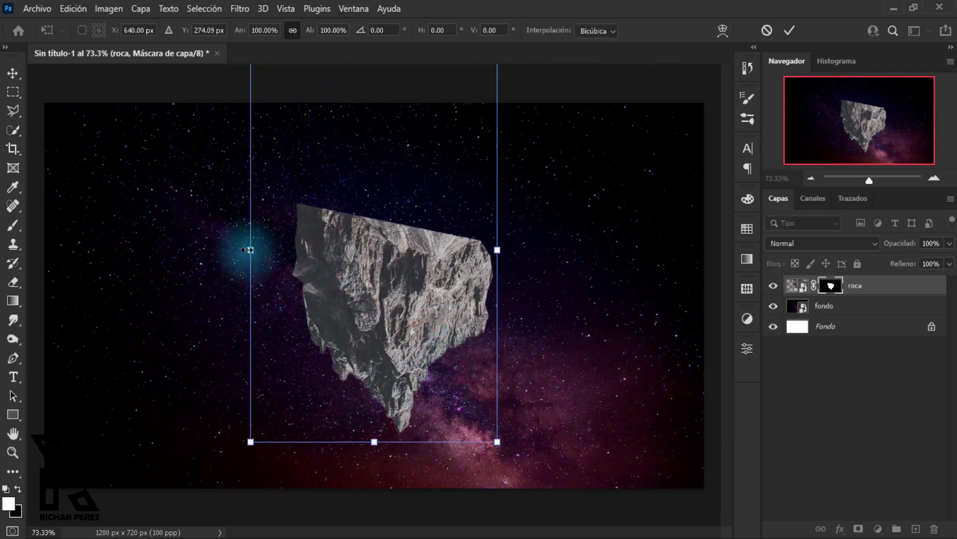
{"action": "left_click_drag", "start_coordinate": [250, 250], "coordinate": [312, 250]}
{"action": "mouse_move", "coordinate": [384, 274]}
{"action": "left_mouse_down"}
{"action": "mouse_move", "coordinate": [493, 332]}
{"action": "mouse_move", "coordinate": [450, 336]}
{"action": "left_mouse_up"}
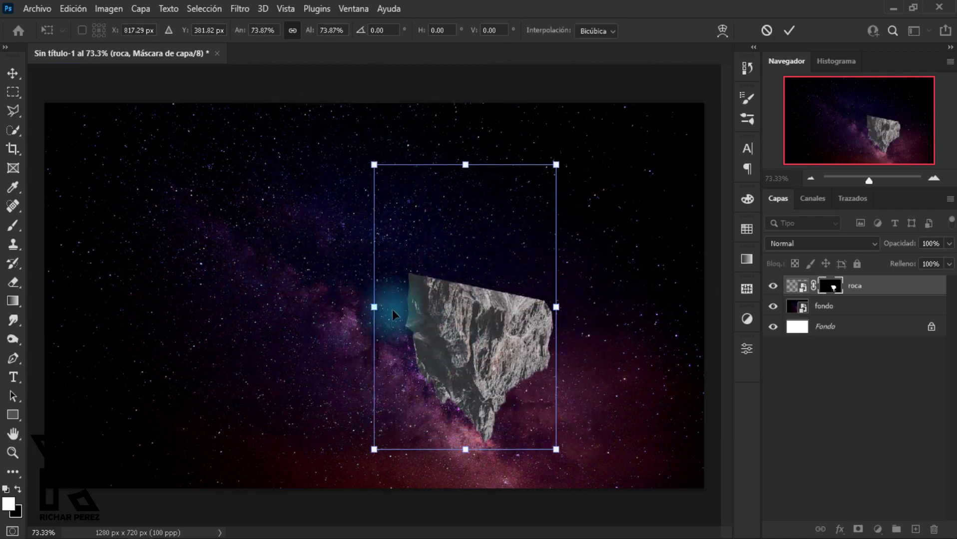
{"action": "left_click_drag", "start_coordinate": [376, 306], "coordinate": [331, 306]}
{"action": "left_click_drag", "start_coordinate": [477, 334], "coordinate": [483, 343]}
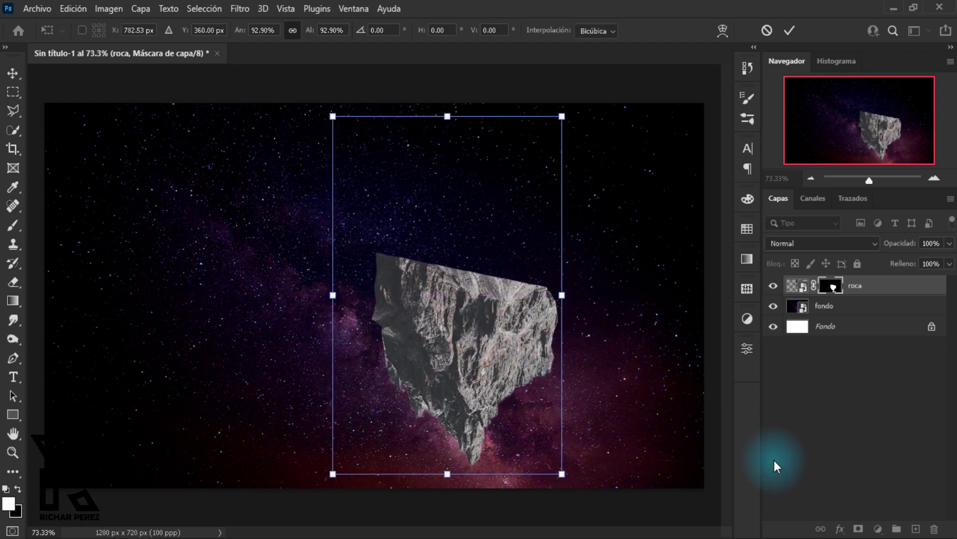
{"action": "key", "text": "Return"}
{"action": "key", "text": "w"}
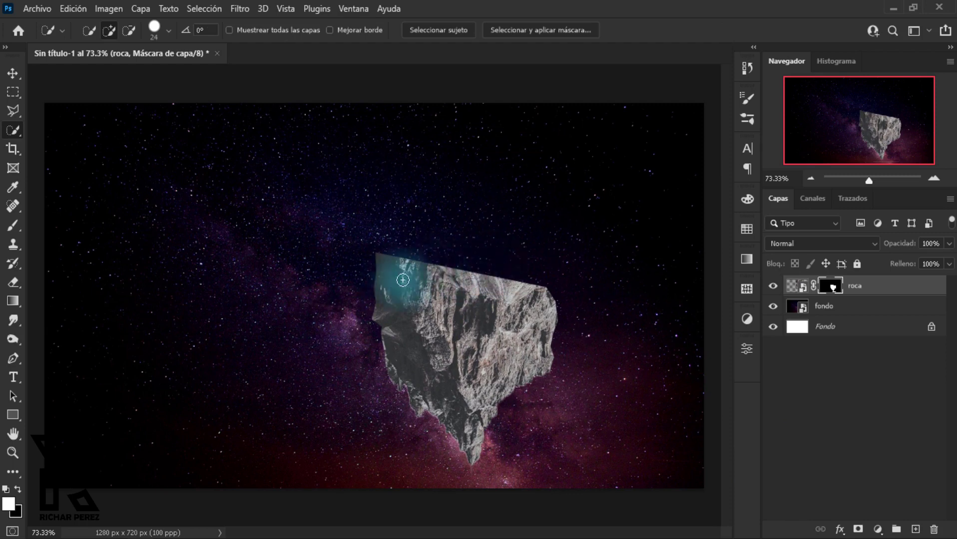
- Paint black with a 100% hardness brush on the roca mask to hide the rock's jagged top
{"action": "key", "text": "b"}
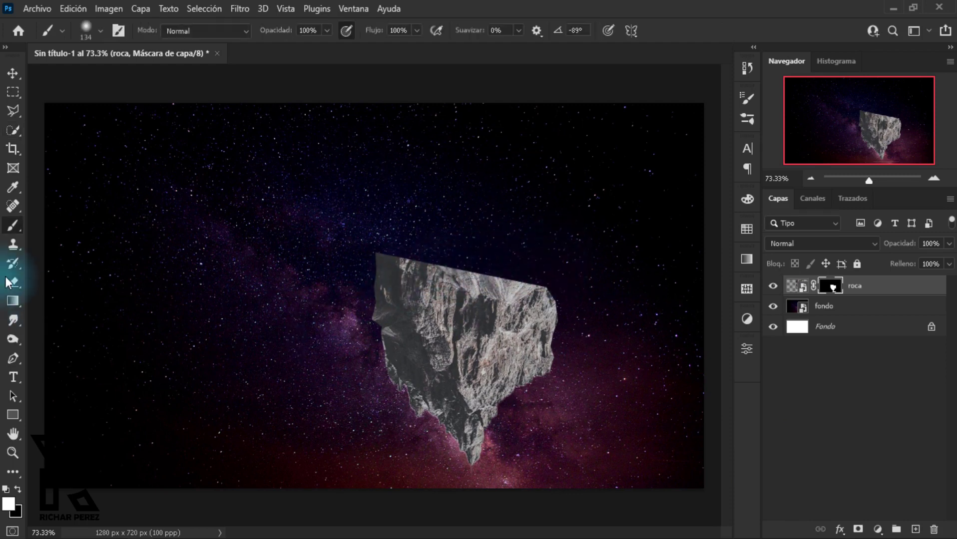
{"action": "right_click", "coordinate": [12, 226]}
{"action": "left_click", "coordinate": [68, 226]}
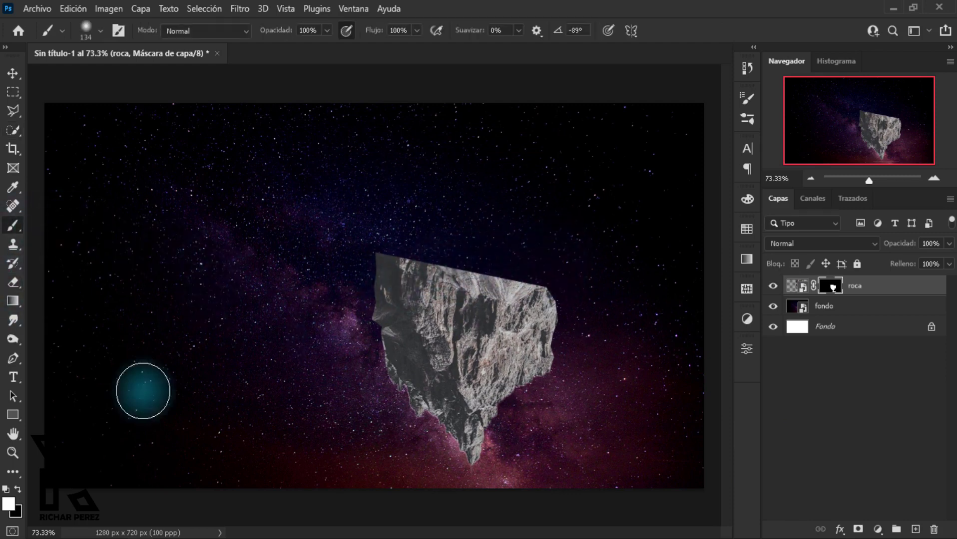
{"action": "left_click", "coordinate": [18, 490]}
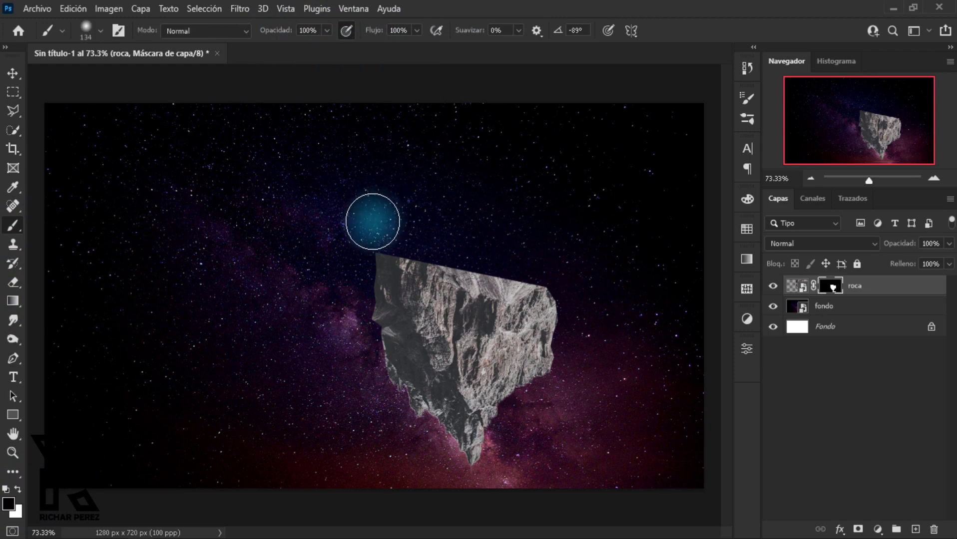
{"action": "right_click", "coordinate": [324, 223]}
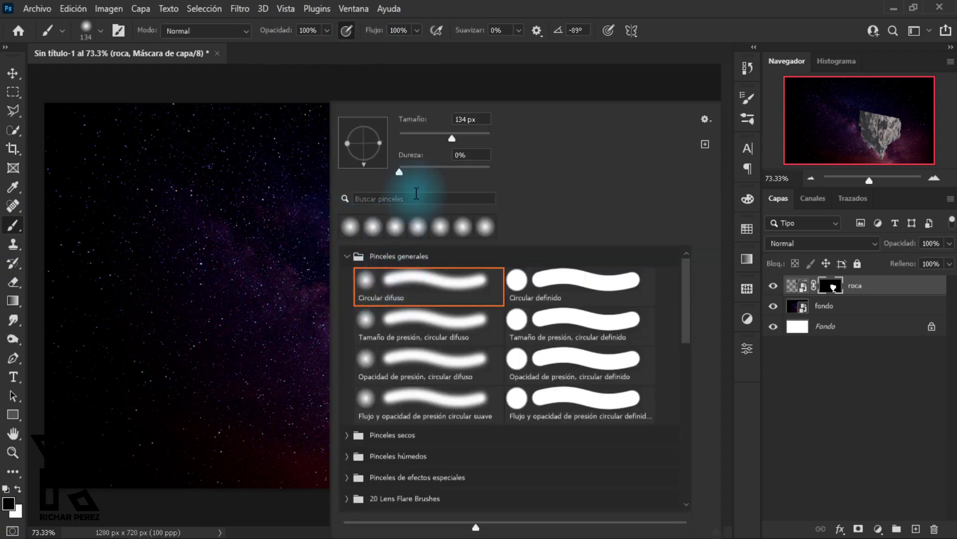
{"action": "left_click_drag", "start_coordinate": [400, 173], "coordinate": [489, 173]}
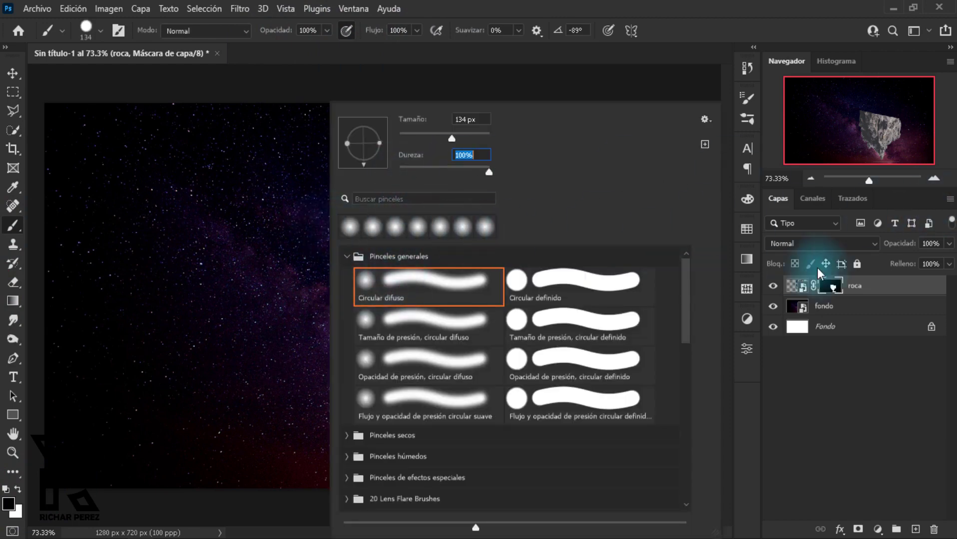
{"action": "left_click", "coordinate": [832, 295]}
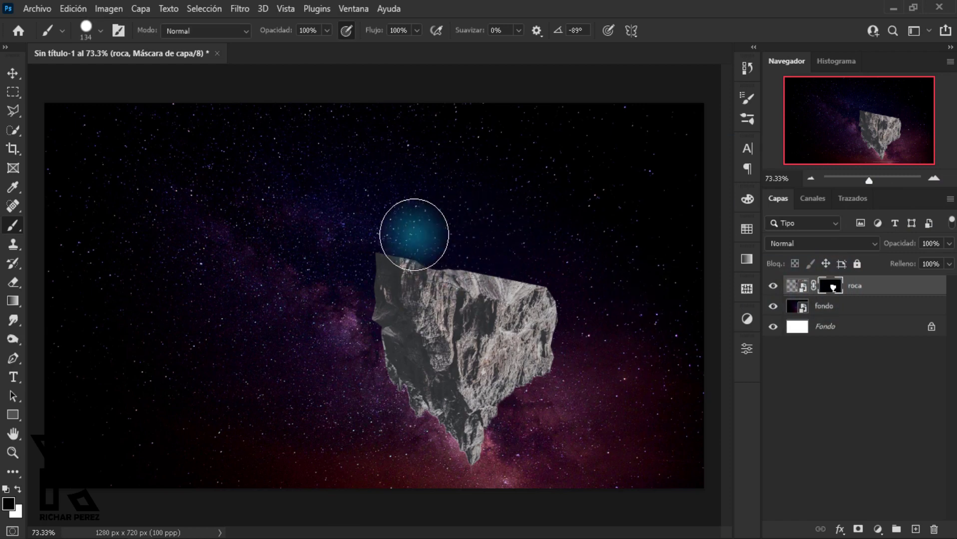
{"action": "mouse_move", "coordinate": [348, 238]}
{"action": "left_mouse_down"}
{"action": "mouse_move", "coordinate": [455, 228]}
{"action": "mouse_move", "coordinate": [395, 239]}
{"action": "mouse_move", "coordinate": [465, 230]}
{"action": "mouse_move", "coordinate": [483, 241]}
{"action": "left_mouse_up"}
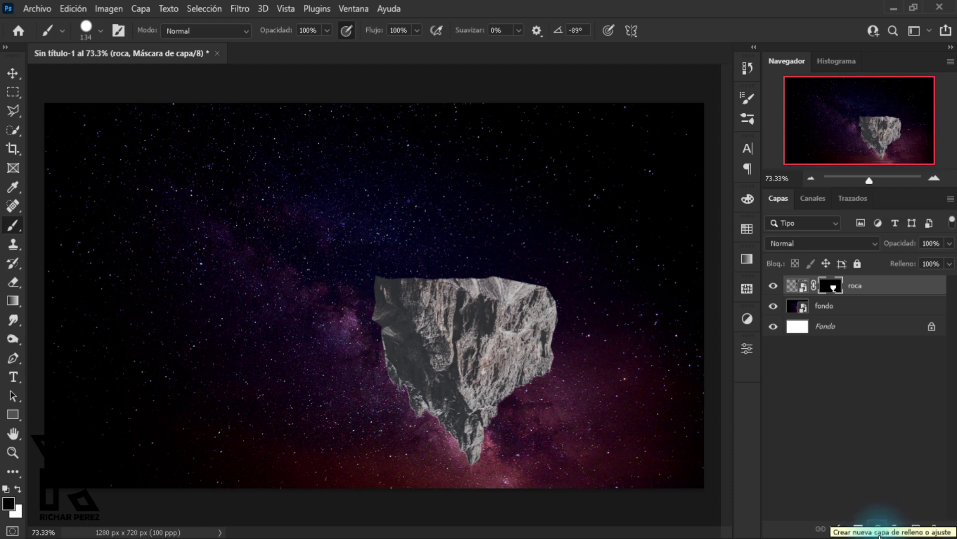
- Add a Curves layer clipped to roca: raise the black point, lower the white point, adjust midtones
{"action": "left_click", "coordinate": [877, 529]}
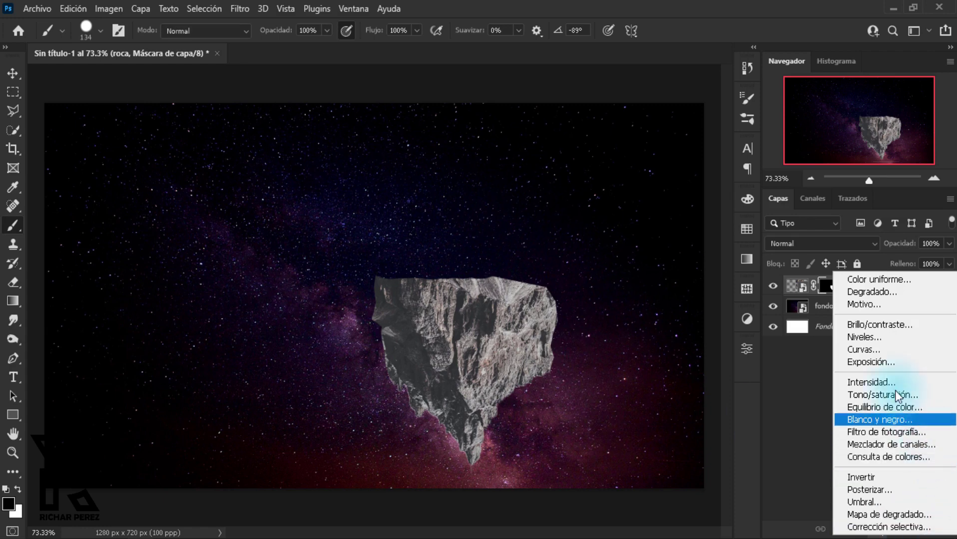
{"action": "left_click", "coordinate": [858, 350]}
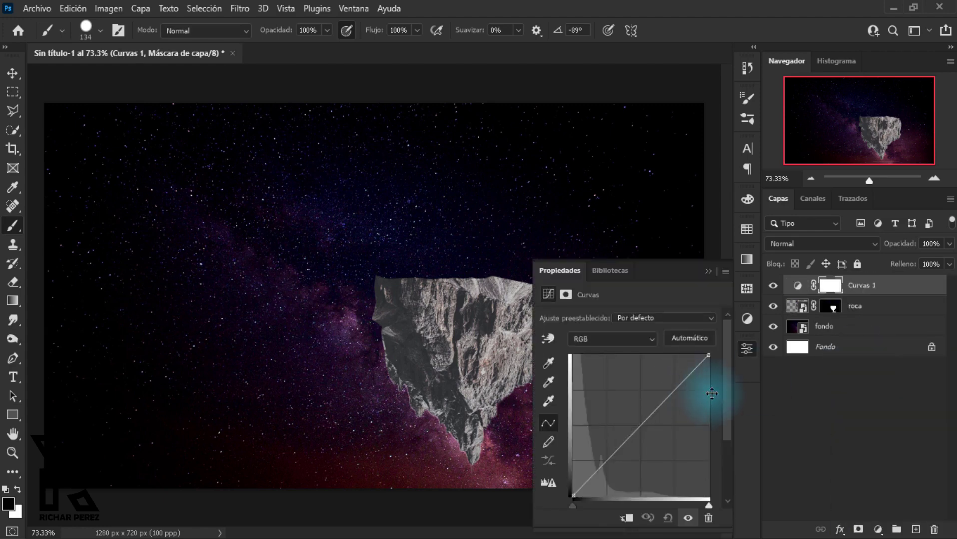
{"action": "left_click", "coordinate": [626, 523]}
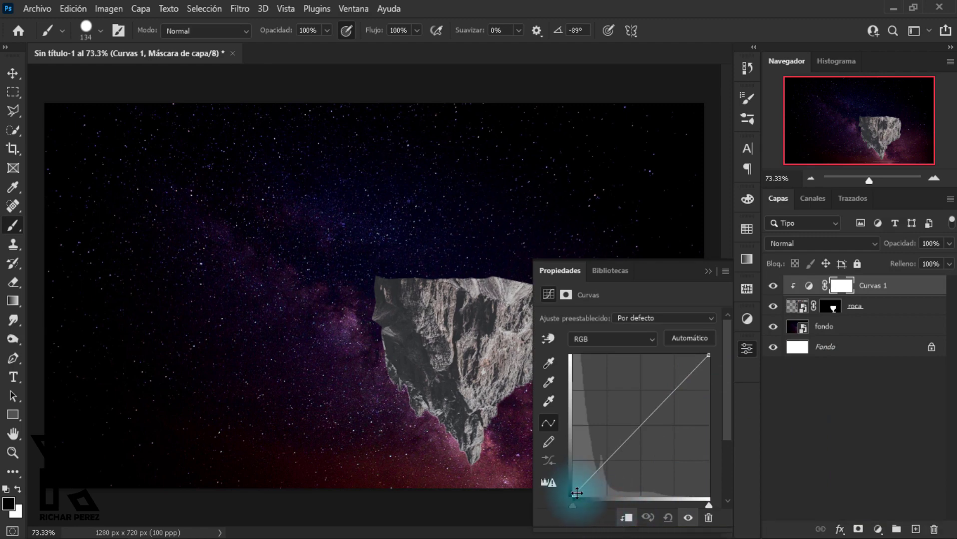
{"action": "left_click_drag", "start_coordinate": [581, 498], "coordinate": [610, 502]}
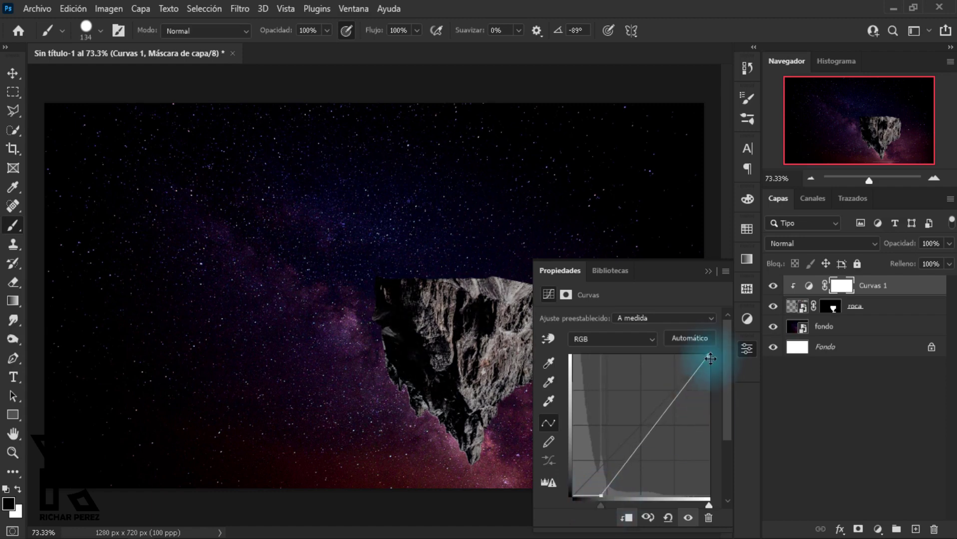
{"action": "left_click_drag", "start_coordinate": [712, 360], "coordinate": [718, 385]}
{"action": "left_click_drag", "start_coordinate": [656, 442], "coordinate": [645, 434]}
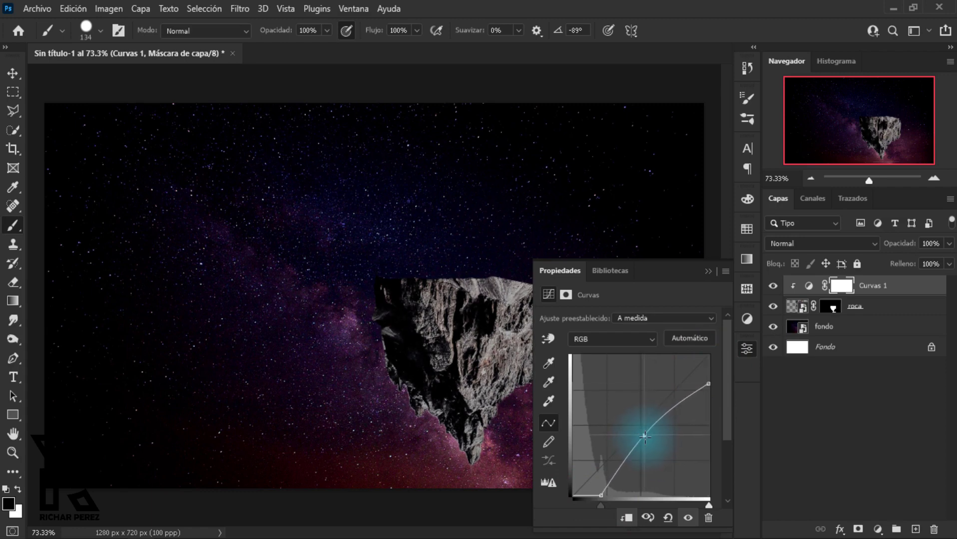
{"action": "left_click", "coordinate": [708, 272]}
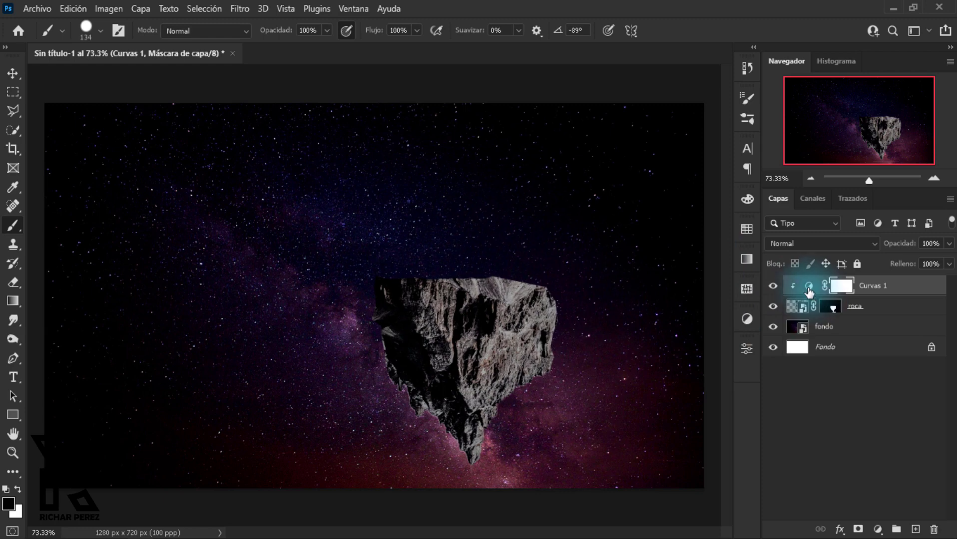
{"action": "double_click", "coordinate": [809, 288]}
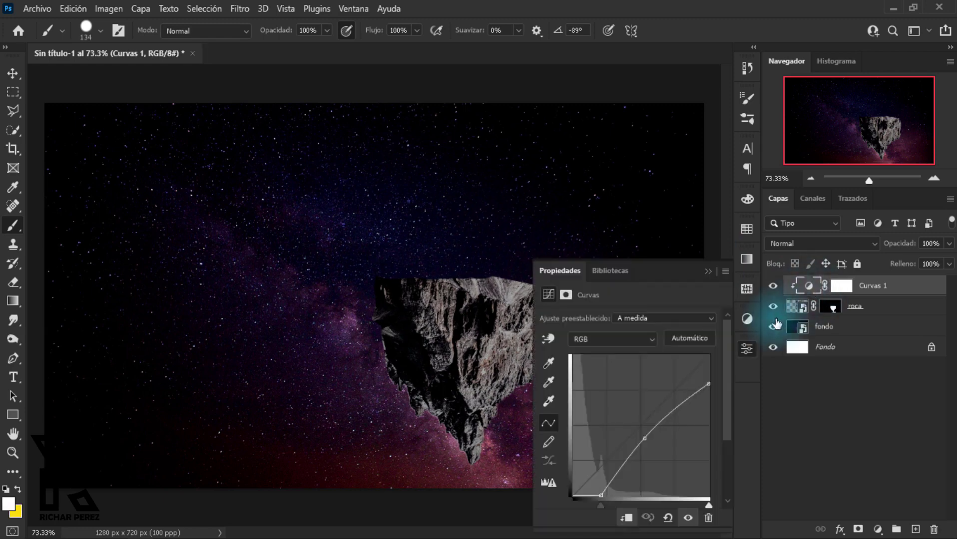
{"action": "left_click", "coordinate": [708, 272]}
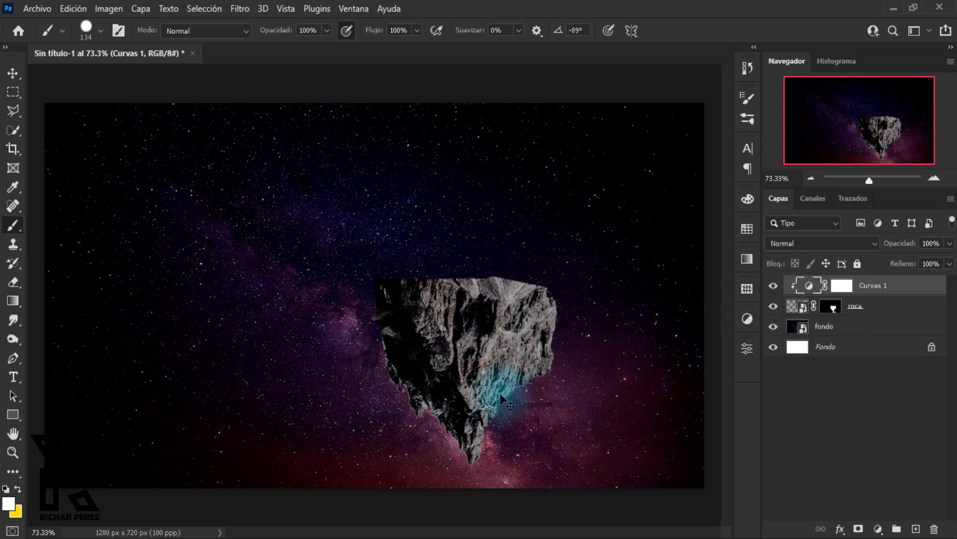
- Select the roca image thumbnail and move the rock up and to the right
{"action": "key", "text": "ctrl+t"}
{"action": "key", "text": "Return"}
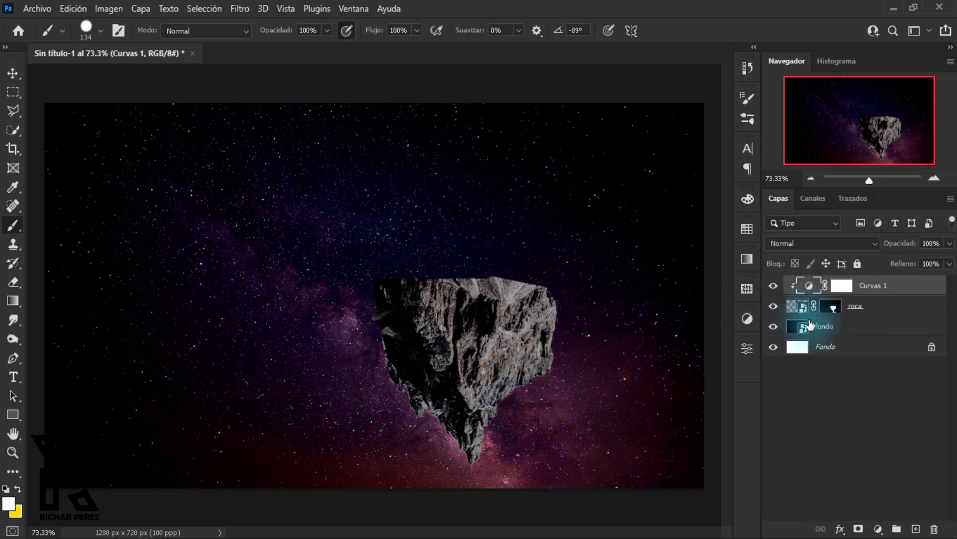
{"action": "left_click", "coordinate": [773, 306]}
{"action": "left_click", "coordinate": [777, 306]}
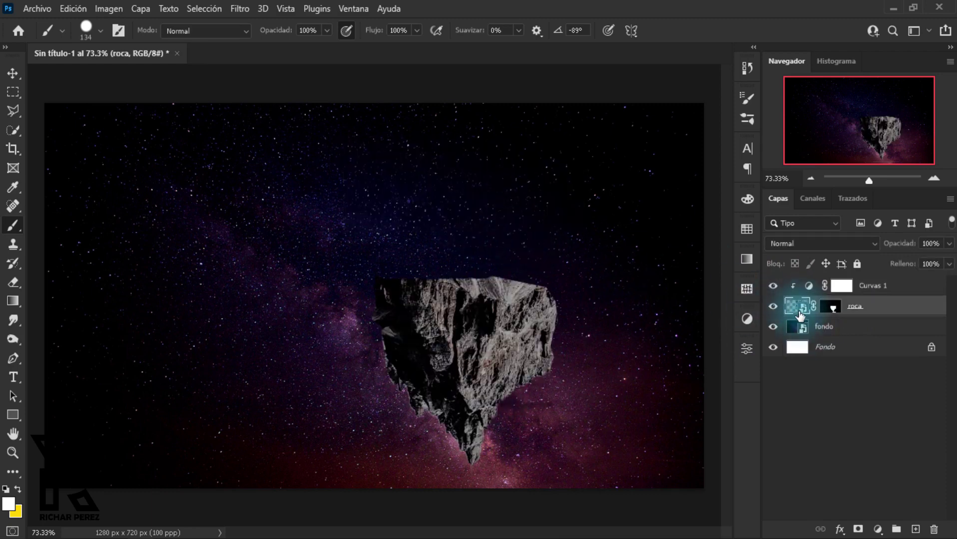
{"action": "key", "text": "ctrl+t"}
{"action": "mouse_move", "coordinate": [543, 393]}
{"action": "left_mouse_down"}
{"action": "mouse_move", "coordinate": [555, 355]}
{"action": "mouse_move", "coordinate": [526, 356]}
{"action": "left_mouse_up"}
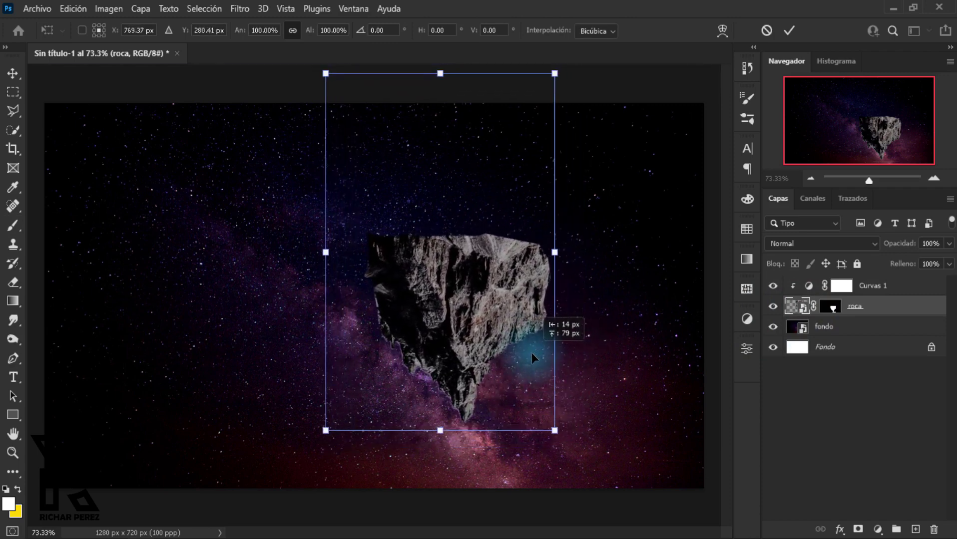
{"action": "key", "text": "Return"}
{"action": "key", "text": "b"}
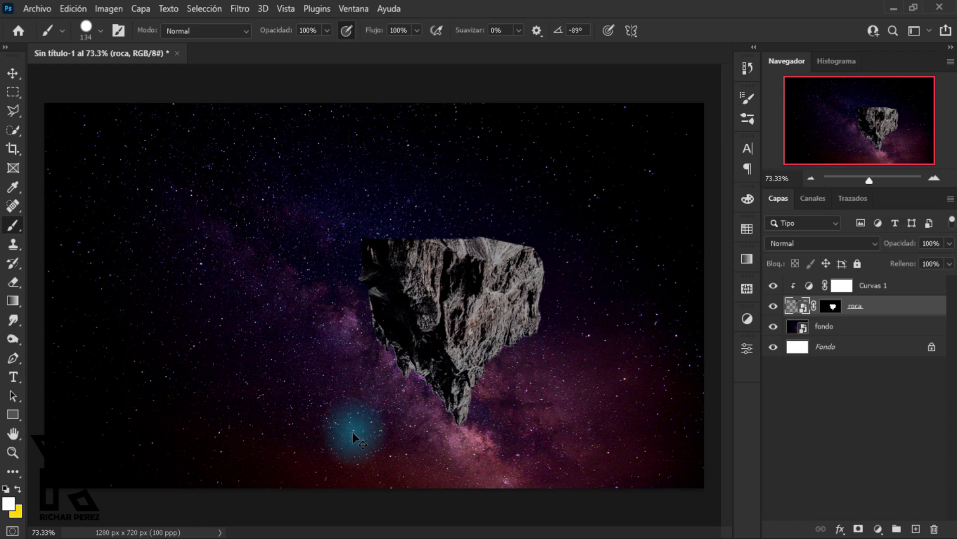
- Flip the rock horizontally
{"action": "key", "text": "ctrl+t"}
{"action": "right_click", "coordinate": [432, 351]}
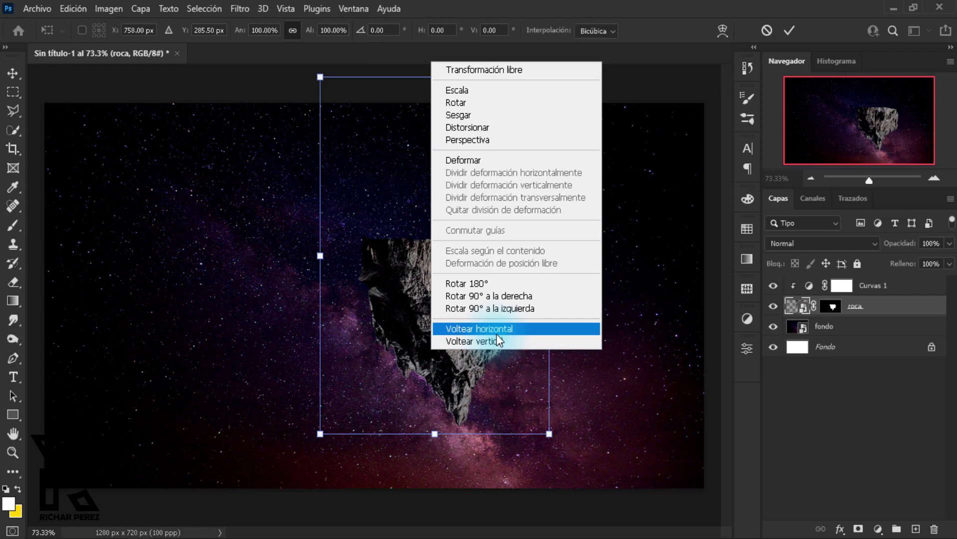
{"action": "left_click", "coordinate": [530, 330]}
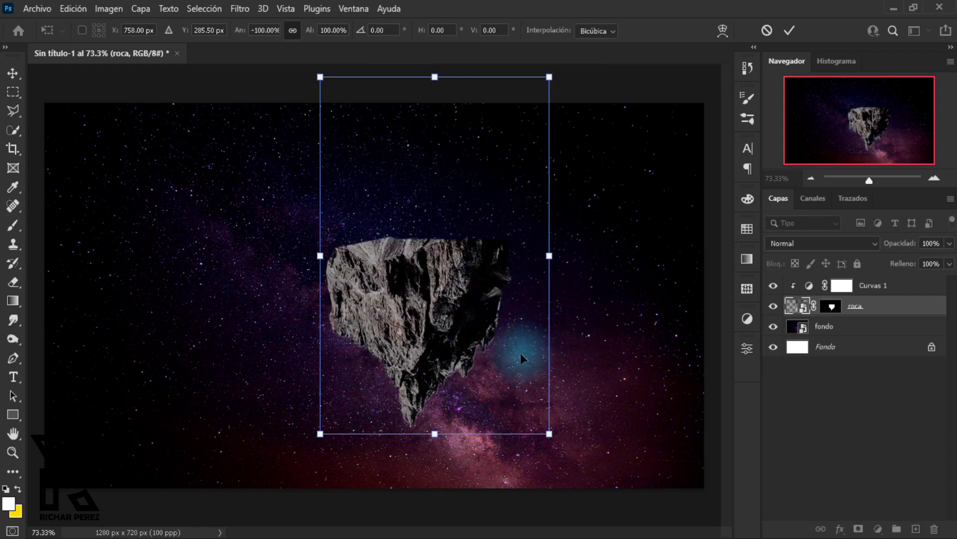
{"action": "key", "text": "Return"}
{"action": "key", "text": "b"}
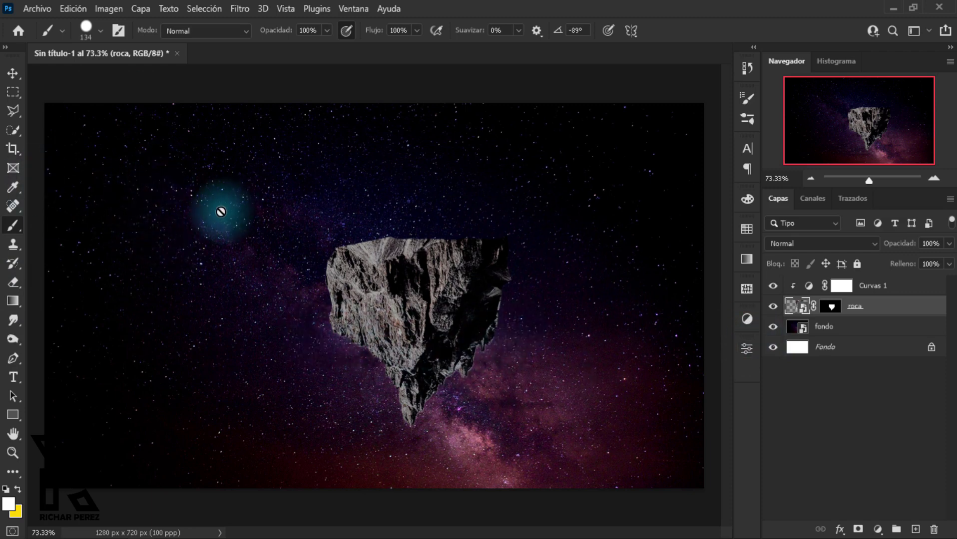
- Place the couple-camping Milky Way photo into the document as an embedded image
{"action": "left_click", "coordinate": [37, 9]}
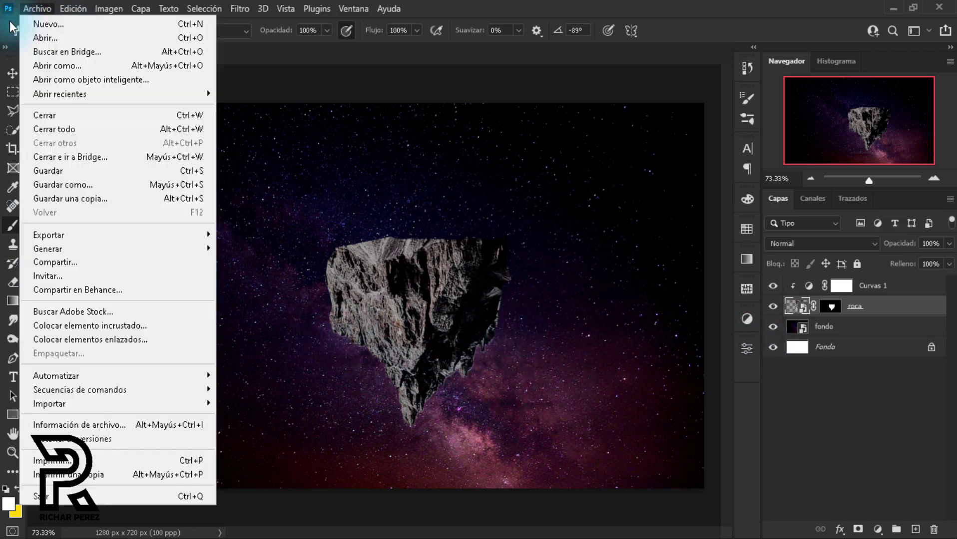
{"action": "left_click", "coordinate": [135, 327]}
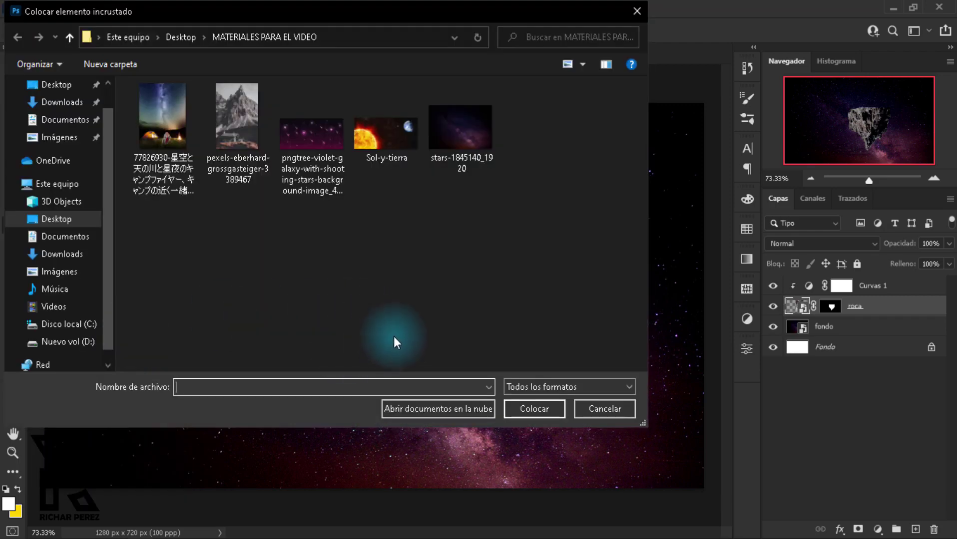
{"action": "left_click", "coordinate": [162, 120]}
{"action": "left_click", "coordinate": [537, 414]}
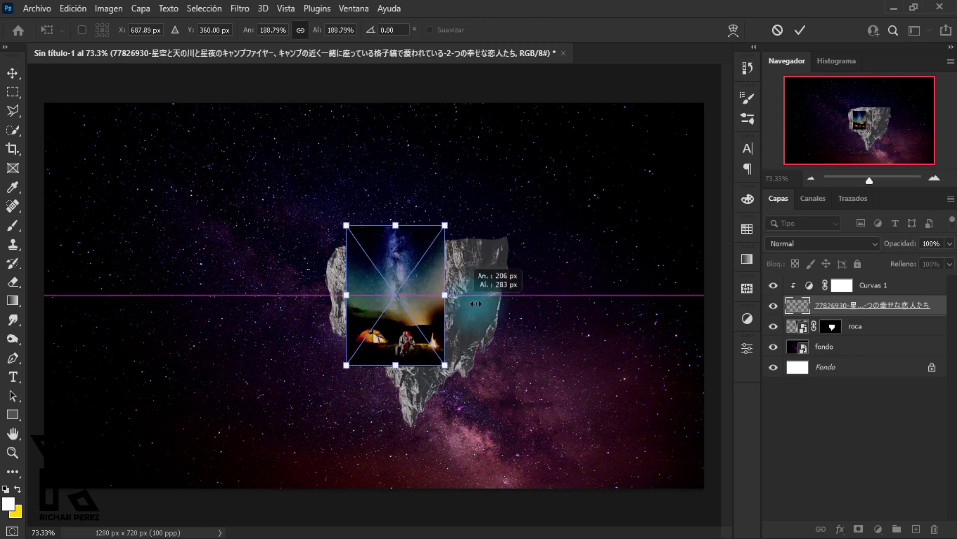
- Scale the photo to about 330% over the rock and stack its layer above Curvas 1
{"action": "left_click_drag", "start_coordinate": [405, 298], "coordinate": [470, 299]}
{"action": "left_click_drag", "start_coordinate": [404, 321], "coordinate": [408, 284]}
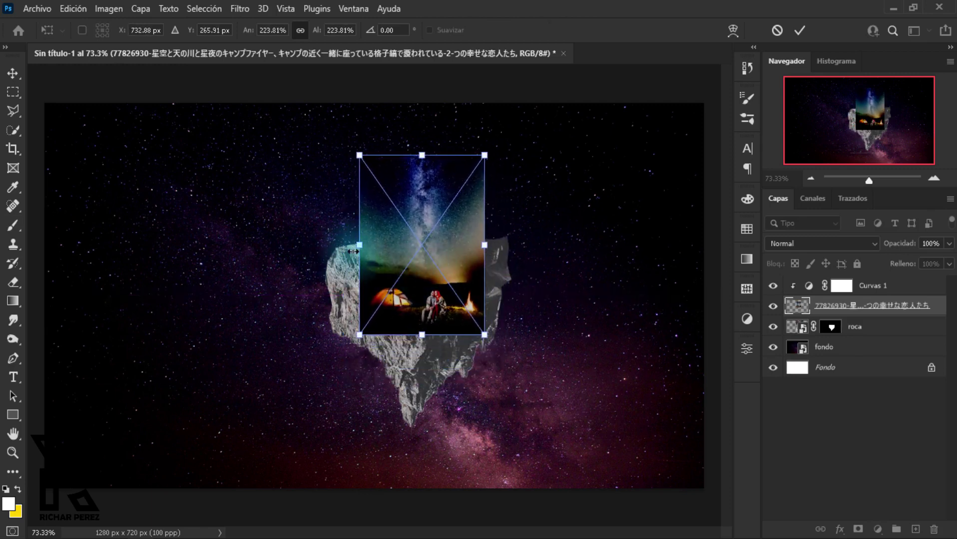
{"action": "left_click_drag", "start_coordinate": [360, 246], "coordinate": [299, 245]}
{"action": "mouse_move", "coordinate": [376, 311]}
{"action": "left_mouse_down"}
{"action": "mouse_move", "coordinate": [387, 272]}
{"action": "mouse_move", "coordinate": [401, 337]}
{"action": "left_mouse_up"}
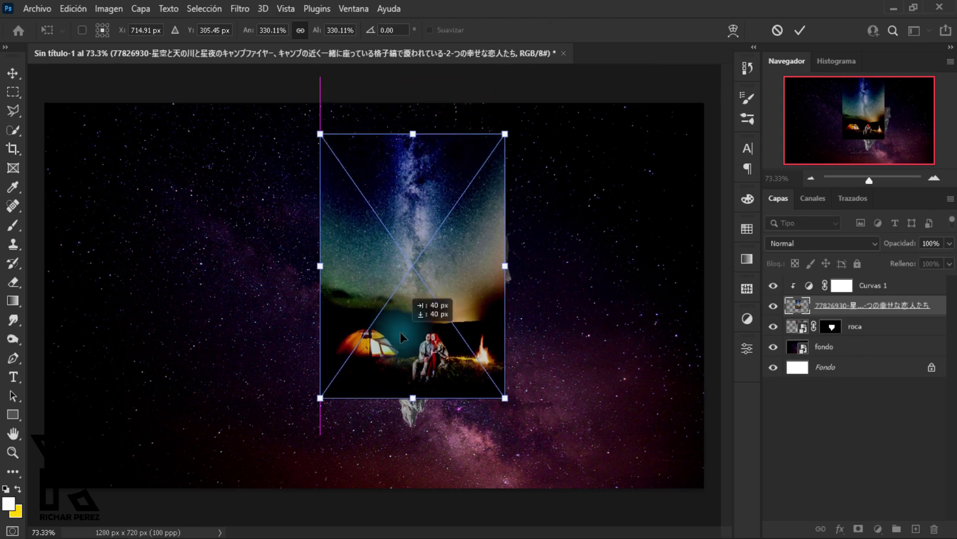
{"action": "key", "text": "Return"}
{"action": "key", "text": "b"}
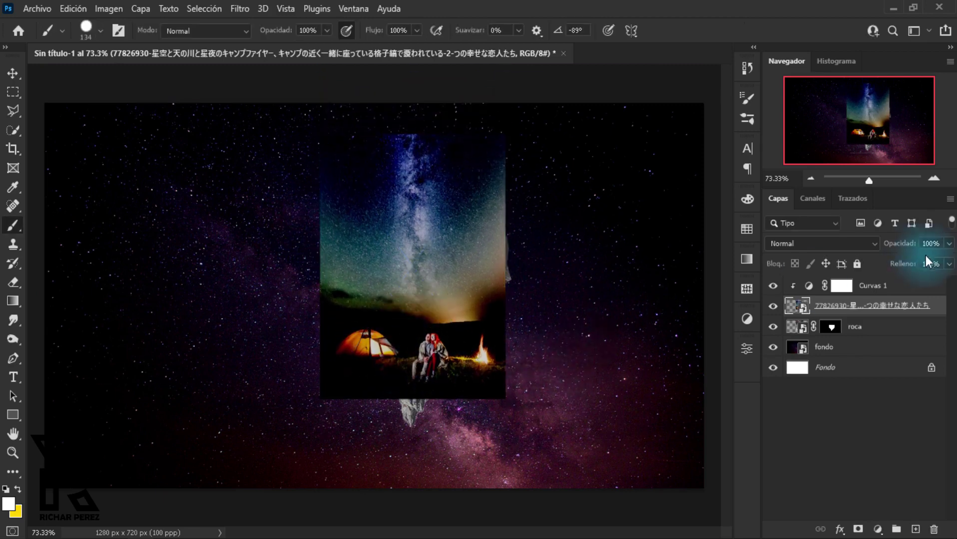
{"action": "left_click_drag", "start_coordinate": [889, 310], "coordinate": [880, 284]}
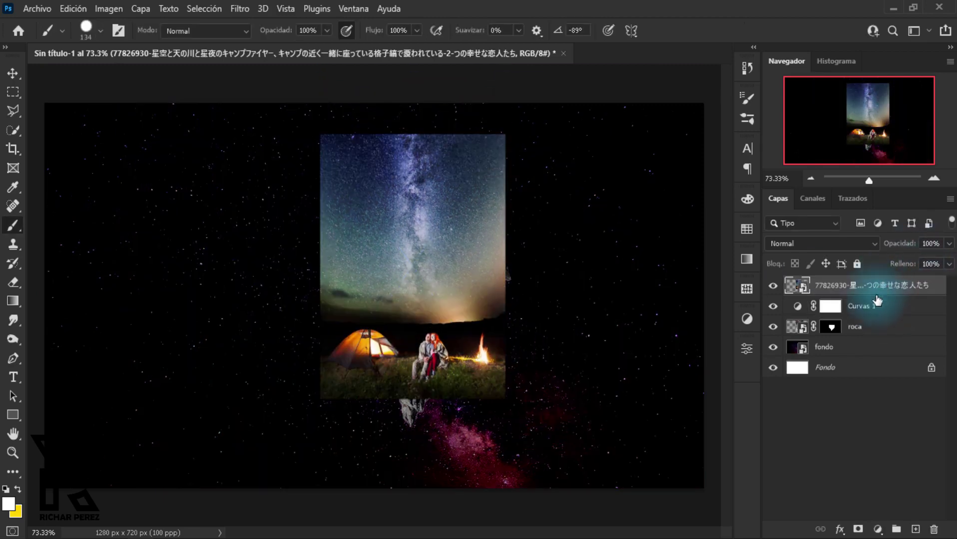
- Re-clip Curvas 1 onto the rock and rename the camping photo layer 'pareja'
{"action": "left_click", "coordinate": [854, 315]}
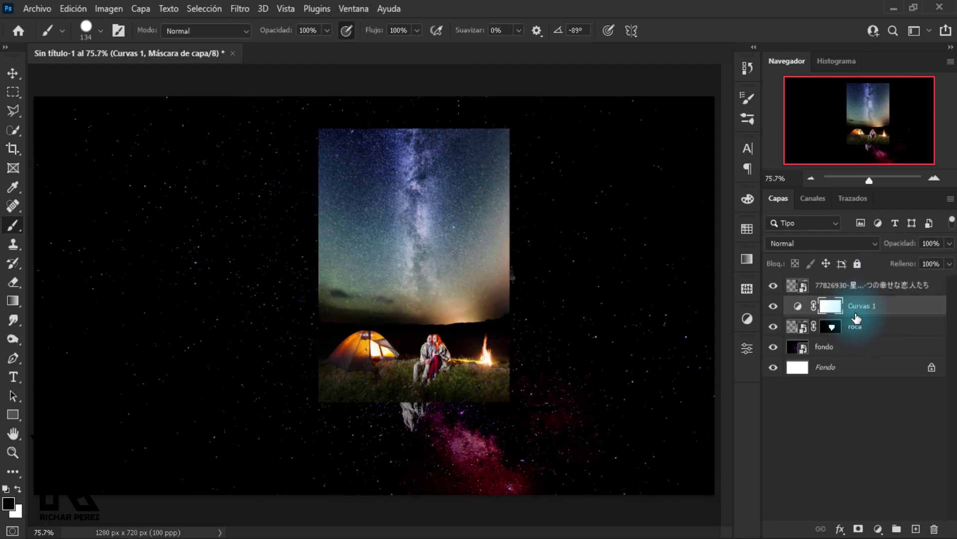
{"action": "left_click", "coordinate": [855, 310], "text": "alt"}
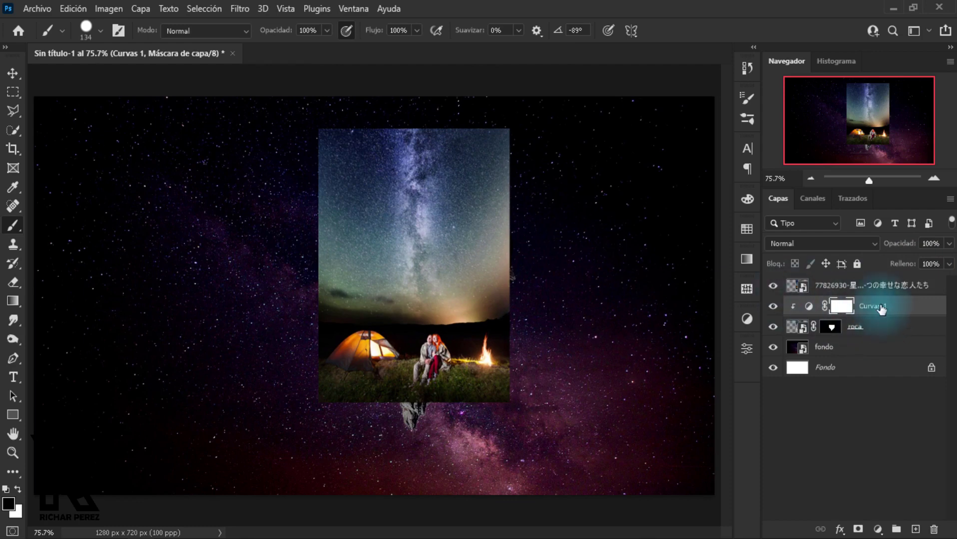
{"action": "left_click", "coordinate": [864, 288]}
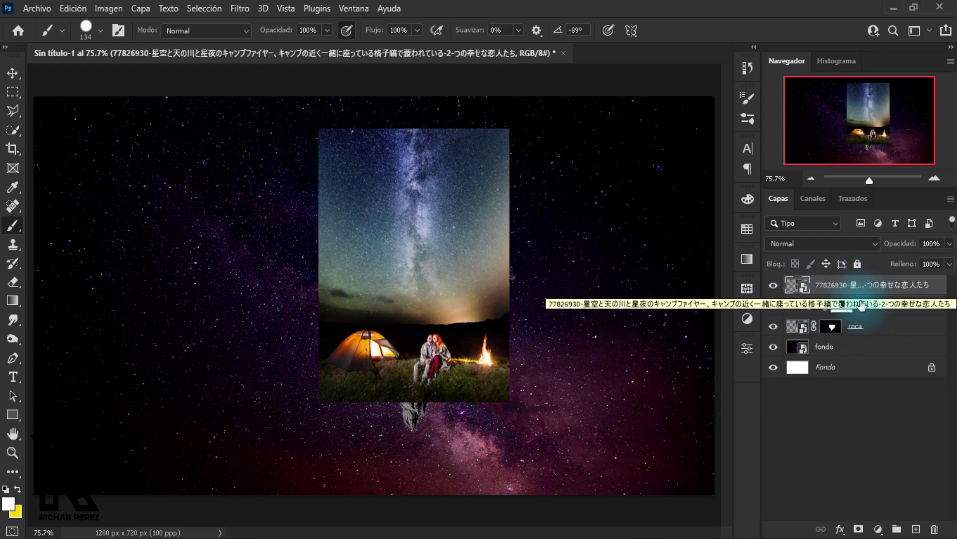
{"action": "double_click", "coordinate": [855, 283]}
{"action": "type", "text": "pareja"}
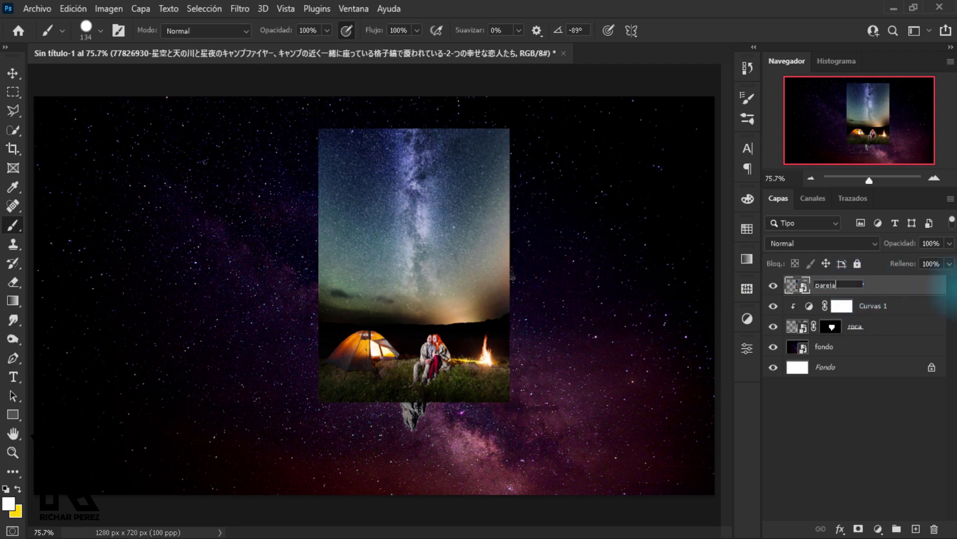
{"action": "key", "text": "Return"}
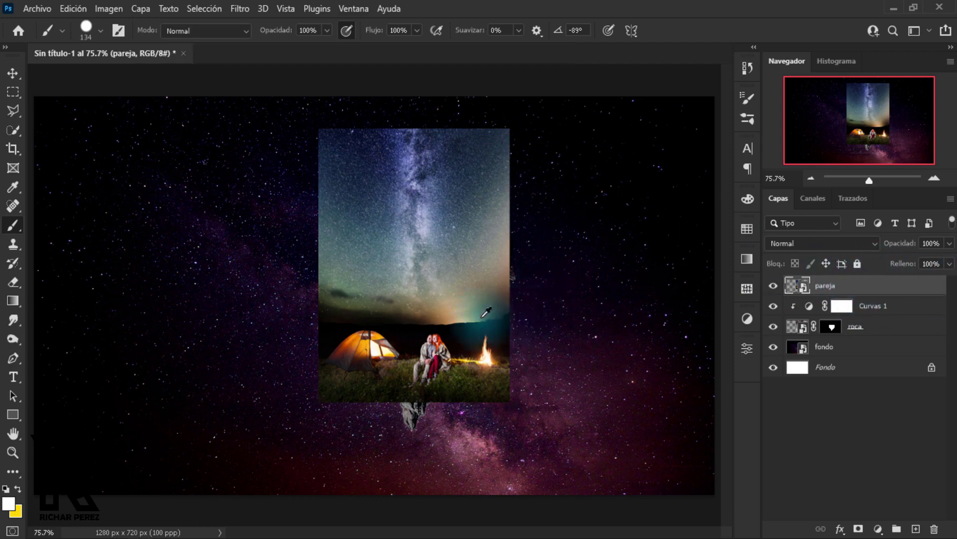
{"action": "scroll", "coordinate": [450, 334], "scroll_direction": "up", "scroll_amount": 3}
{"action": "scroll", "coordinate": [407, 372], "scroll_direction": "up", "scroll_amount": 1}
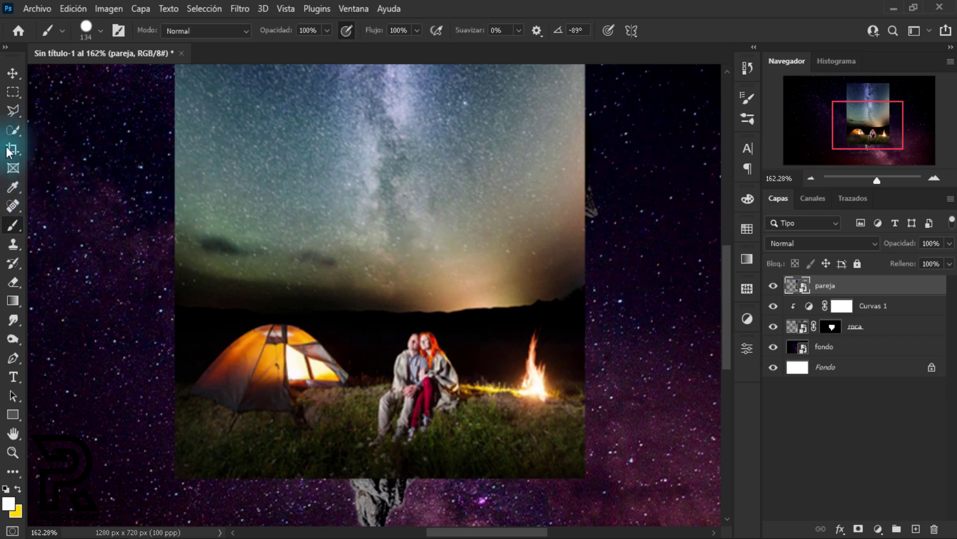
- Select the dark sky around the tent, couple and campfire with Quick Selection
{"action": "left_click", "coordinate": [13, 131]}
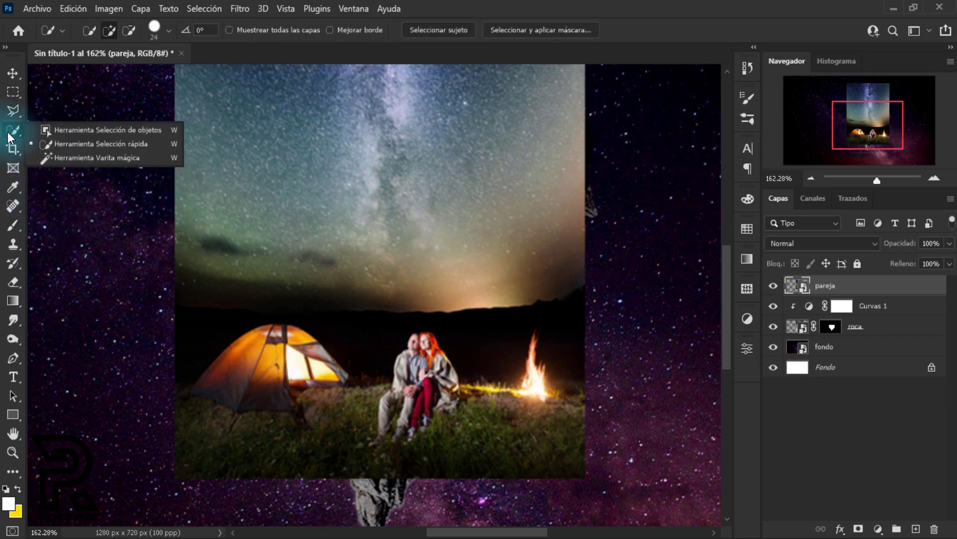
{"action": "left_click", "coordinate": [122, 147]}
{"action": "left_click", "coordinate": [581, 361]}
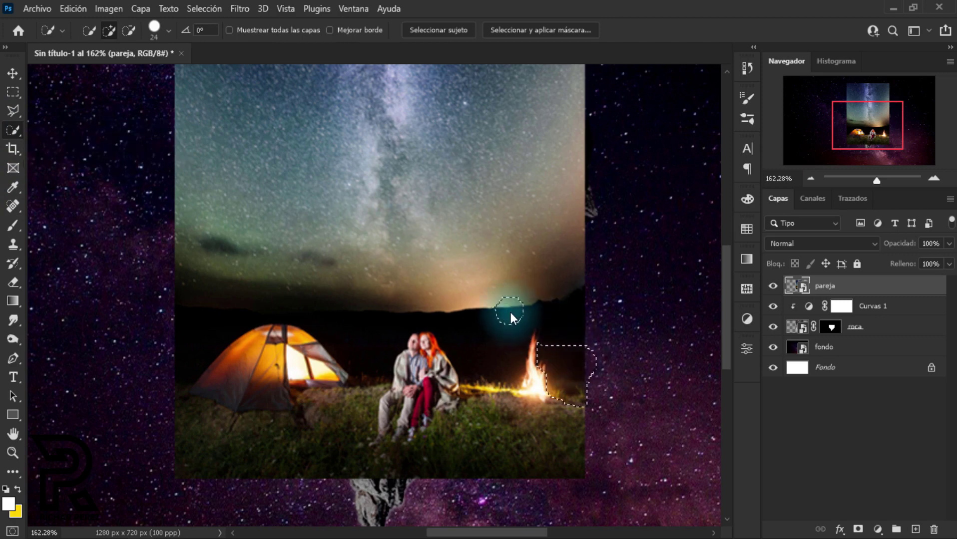
{"action": "mouse_move", "coordinate": [509, 315]}
{"action": "left_mouse_down"}
{"action": "mouse_move", "coordinate": [238, 309]}
{"action": "mouse_move", "coordinate": [274, 342]}
{"action": "left_mouse_up"}
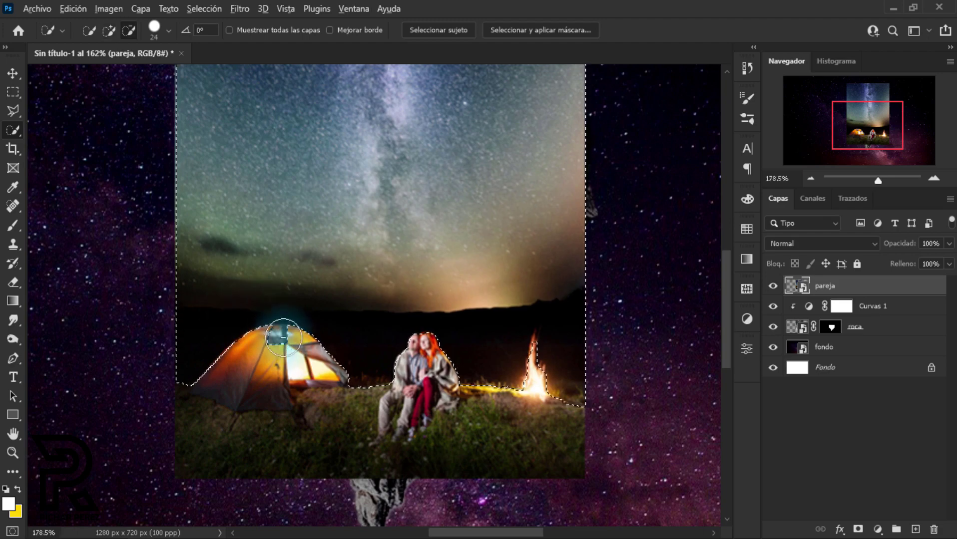
{"action": "scroll", "coordinate": [283, 337], "scroll_direction": "up", "scroll_amount": 3}
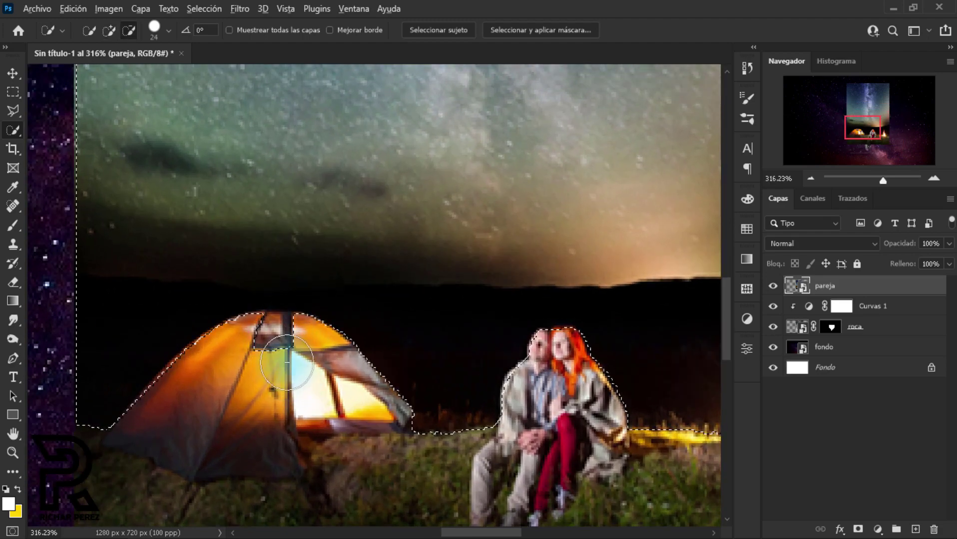
{"action": "scroll", "coordinate": [295, 356], "scroll_direction": "down", "scroll_amount": 1}
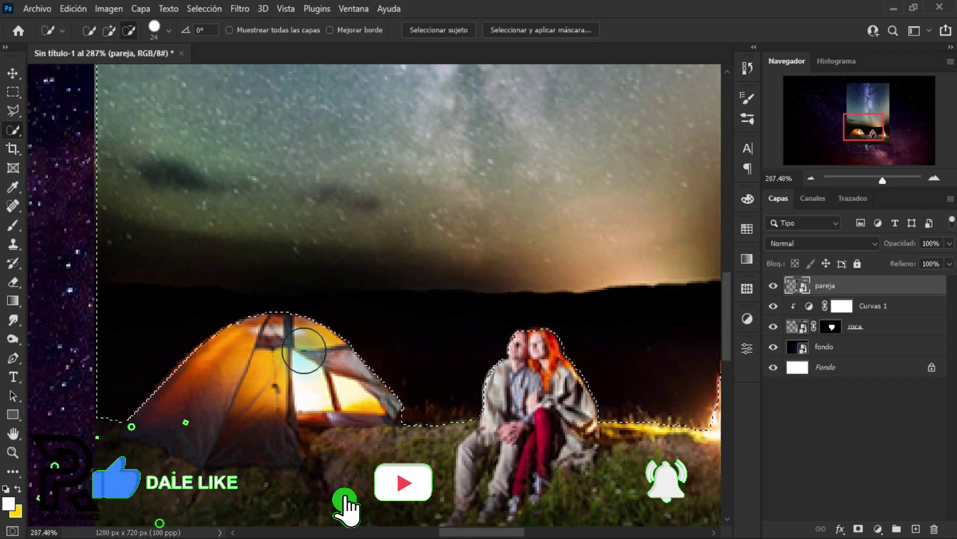
{"action": "scroll", "coordinate": [304, 351], "scroll_direction": "down", "scroll_amount": 3}
{"action": "scroll", "coordinate": [320, 364], "scroll_direction": "down", "scroll_amount": 1}
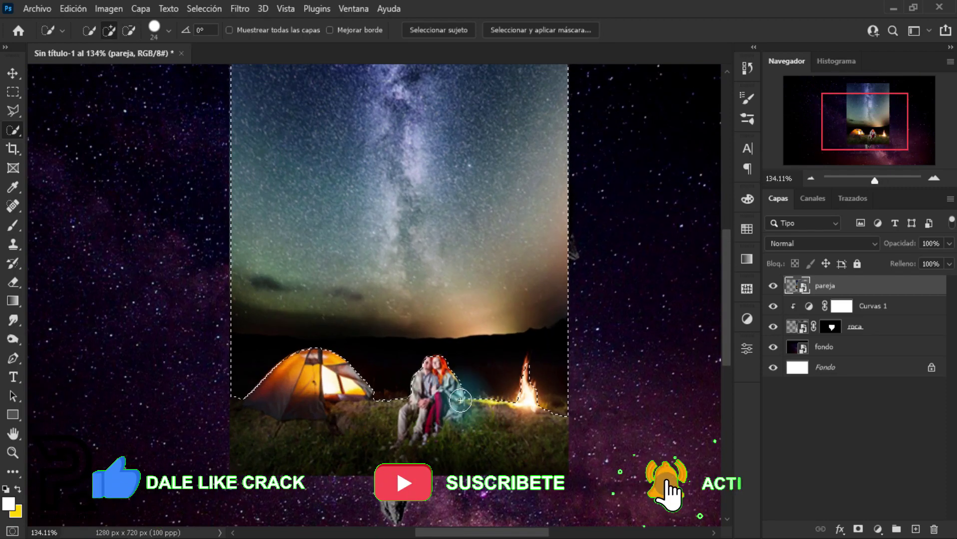
- Add a layer mask from the selection and invert it so the sky is hidden
{"action": "left_click", "coordinate": [857, 529]}
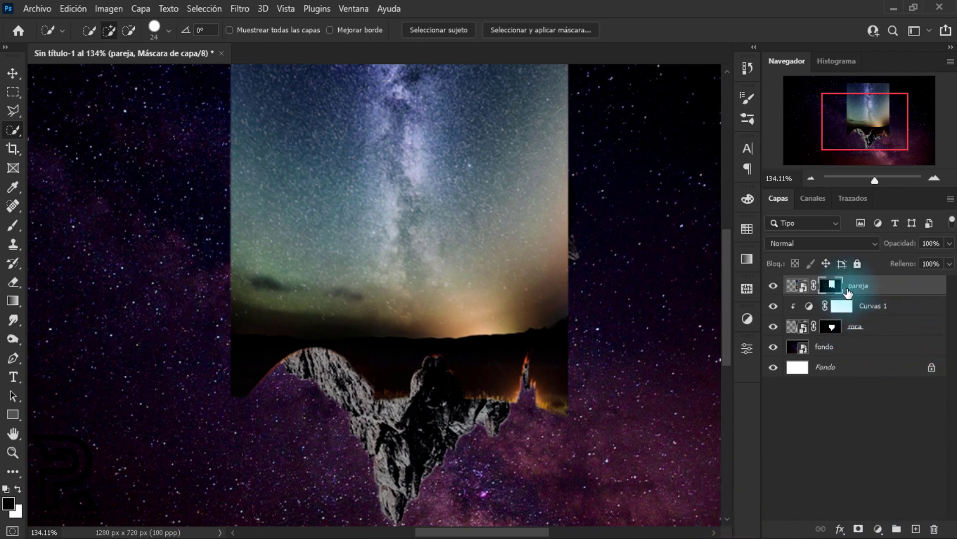
{"action": "key", "text": "ctrl+i"}
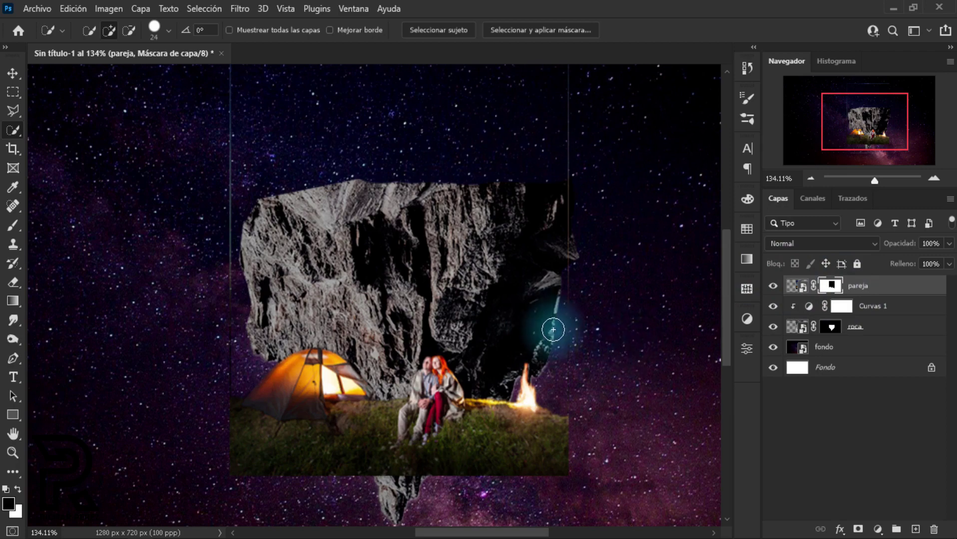
{"action": "scroll", "coordinate": [534, 309], "scroll_direction": "down", "scroll_amount": 3, "text": "alt"}
{"action": "scroll", "coordinate": [417, 277], "scroll_direction": "up", "scroll_amount": 2, "text": "alt"}
{"action": "scroll", "coordinate": [331, 252], "scroll_direction": "up", "scroll_amount": 3, "text": "alt"}
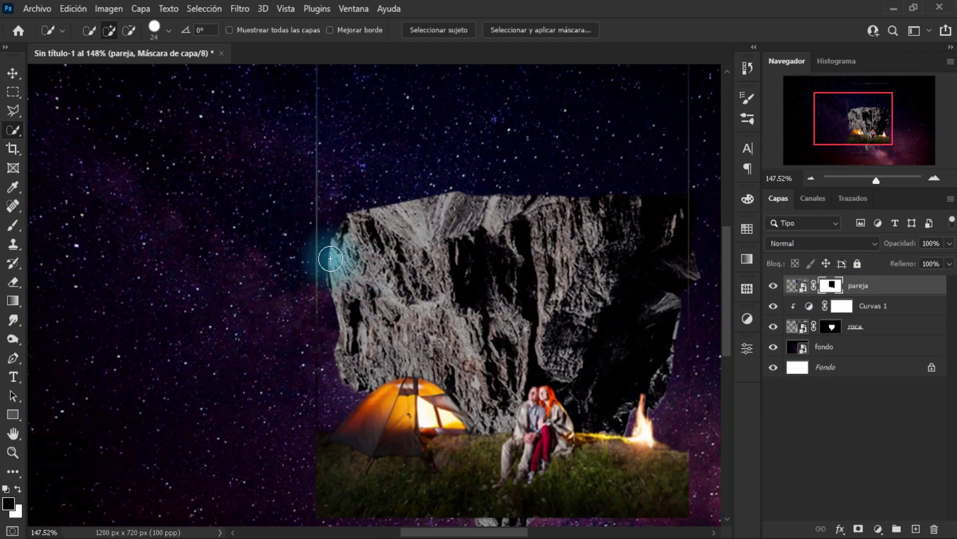
{"action": "scroll", "coordinate": [315, 236], "scroll_direction": "down", "scroll_amount": 3, "text": "alt"}
- Paint out the faint vertical edge lines on the pareja mask and move the camp scene up 268 px
{"action": "key", "text": "b"}
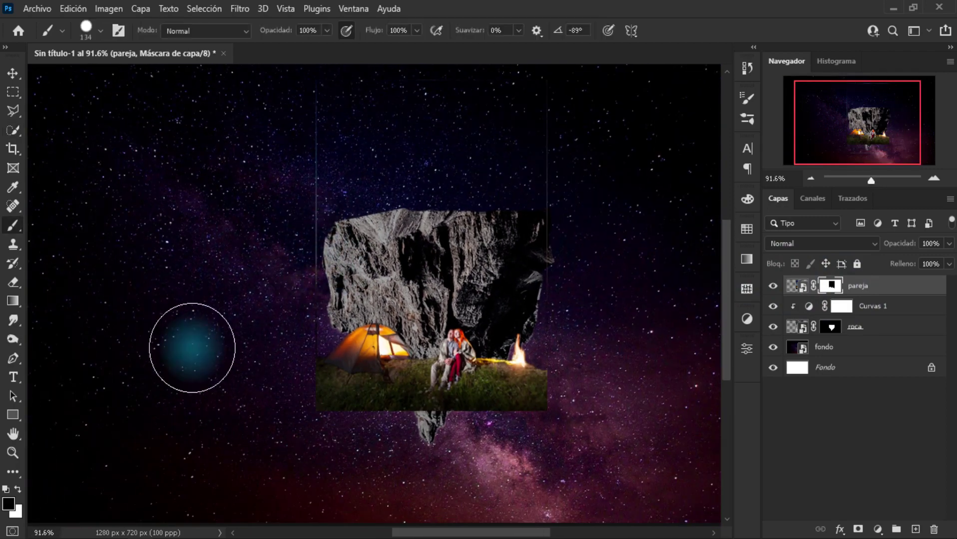
{"action": "right_click", "coordinate": [14, 227]}
{"action": "left_click", "coordinate": [73, 220]}
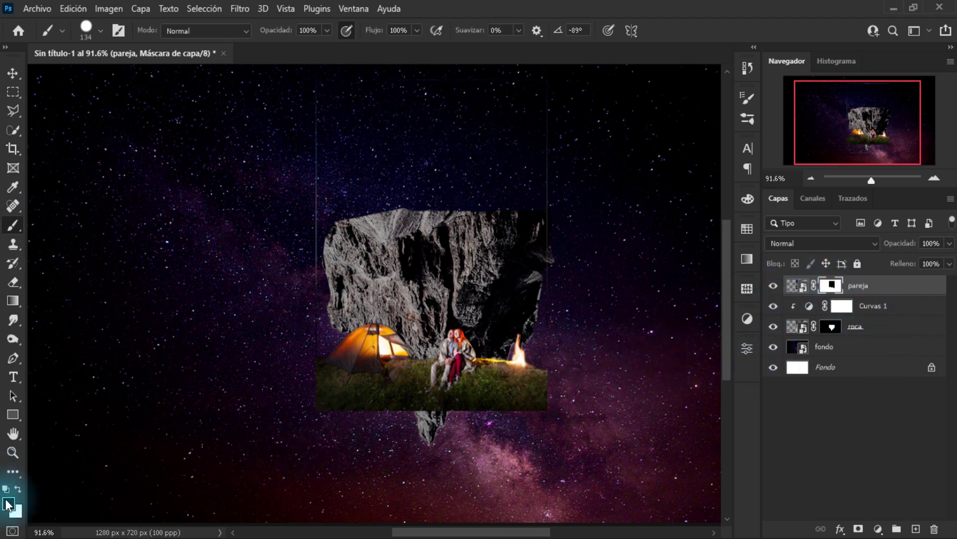
{"action": "mouse_move", "coordinate": [263, 299]}
{"action": "left_mouse_down"}
{"action": "mouse_move", "coordinate": [244, 302]}
{"action": "mouse_move", "coordinate": [251, 299]}
{"action": "left_mouse_up"}
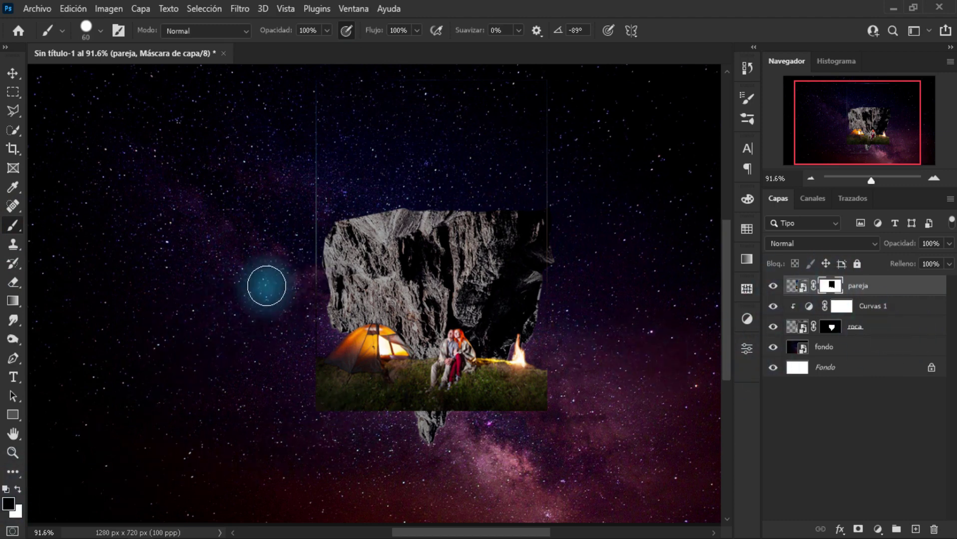
{"action": "left_click_drag", "start_coordinate": [307, 228], "coordinate": [322, 150]}
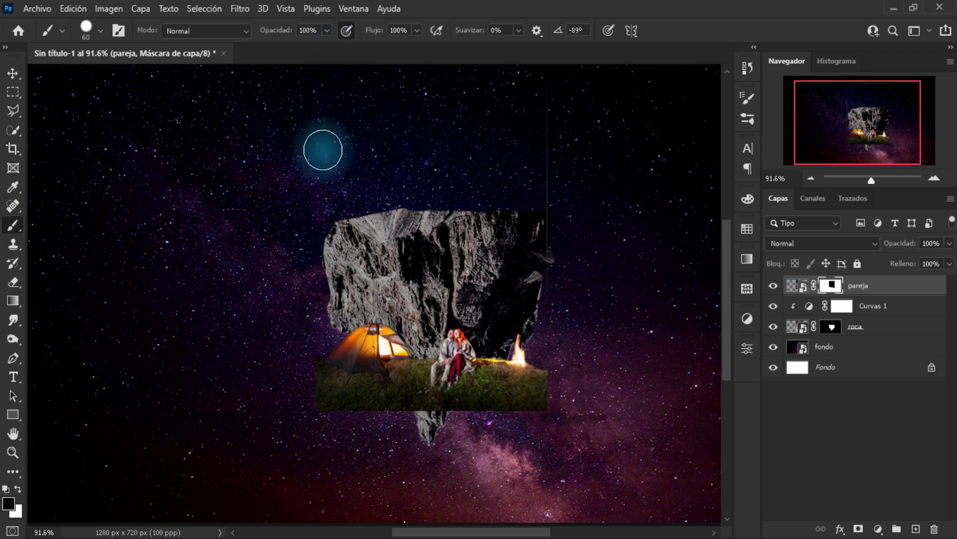
{"action": "left_click_drag", "start_coordinate": [553, 162], "coordinate": [547, 321]}
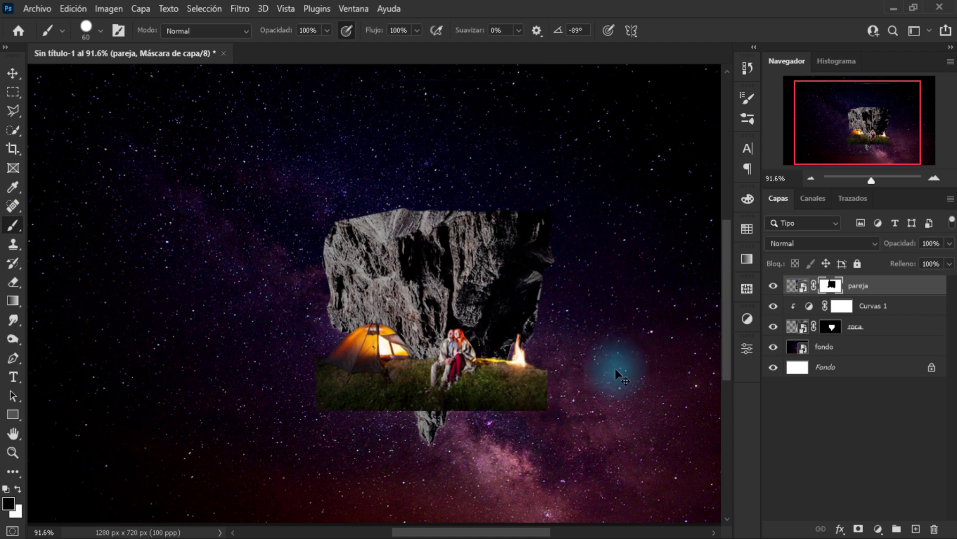
{"action": "key", "text": "ctrl+t"}
{"action": "left_click_drag", "start_coordinate": [490, 381], "coordinate": [490, 215]}
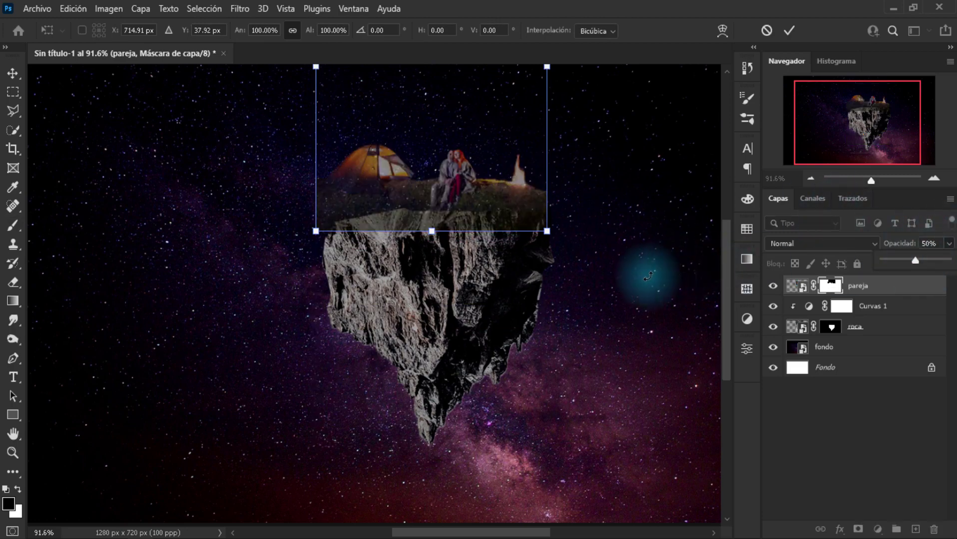
- Lower the camp scene about 23 px onto the rock top and restore opacity to 100%
{"action": "scroll", "coordinate": [565, 260], "scroll_direction": "up", "scroll_amount": 3}
{"action": "left_click_drag", "start_coordinate": [442, 205], "coordinate": [439, 220]}
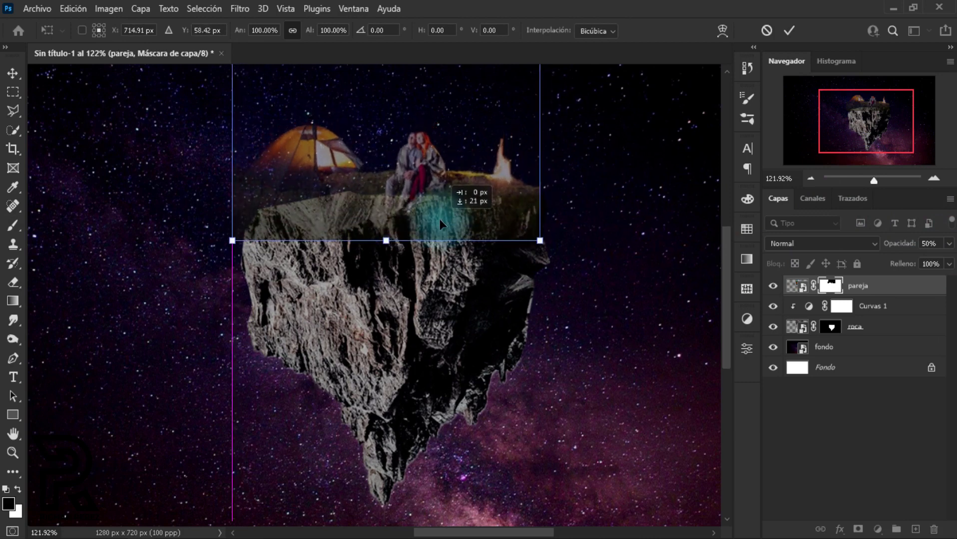
{"action": "left_click_drag", "start_coordinate": [439, 223], "coordinate": [438, 224]}
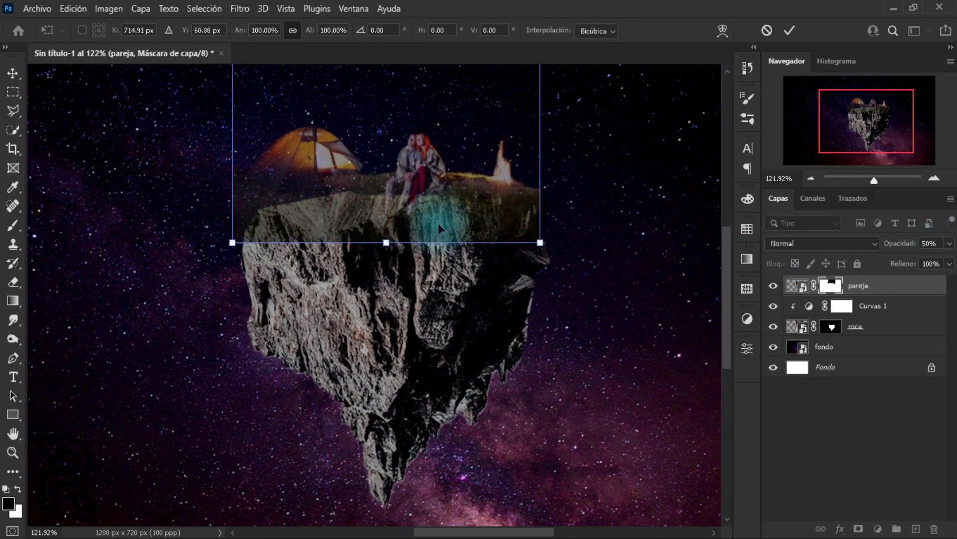
{"action": "key", "text": "Return"}
{"action": "key", "text": "b"}
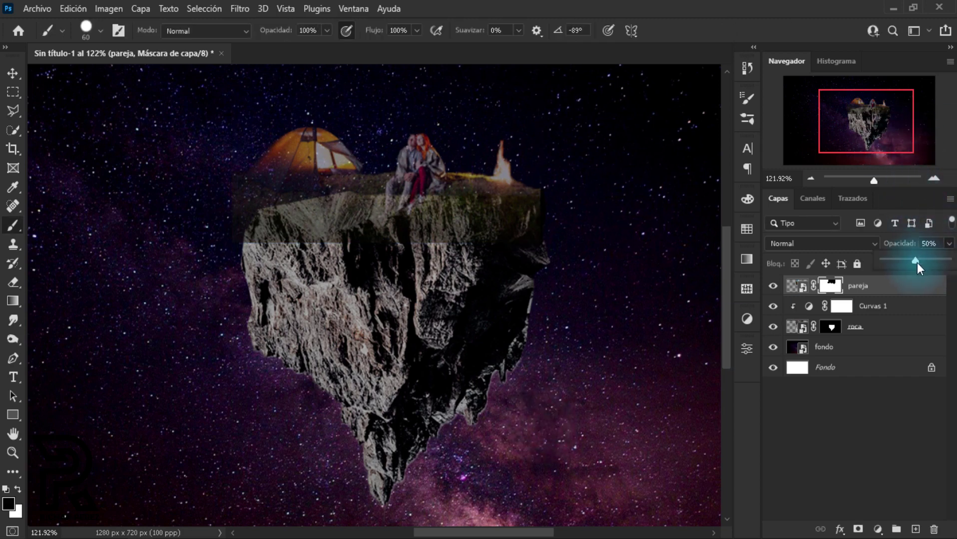
{"action": "left_click_drag", "start_coordinate": [917, 263], "coordinate": [947, 260]}
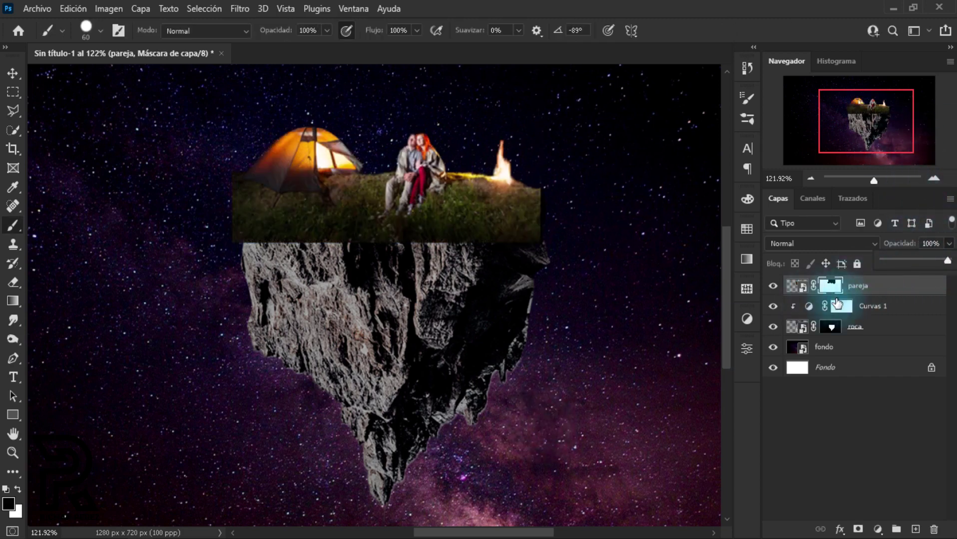
- Set up a fully soft brush at 30% opacity for the pareja layer
{"action": "left_click", "coordinate": [872, 294]}
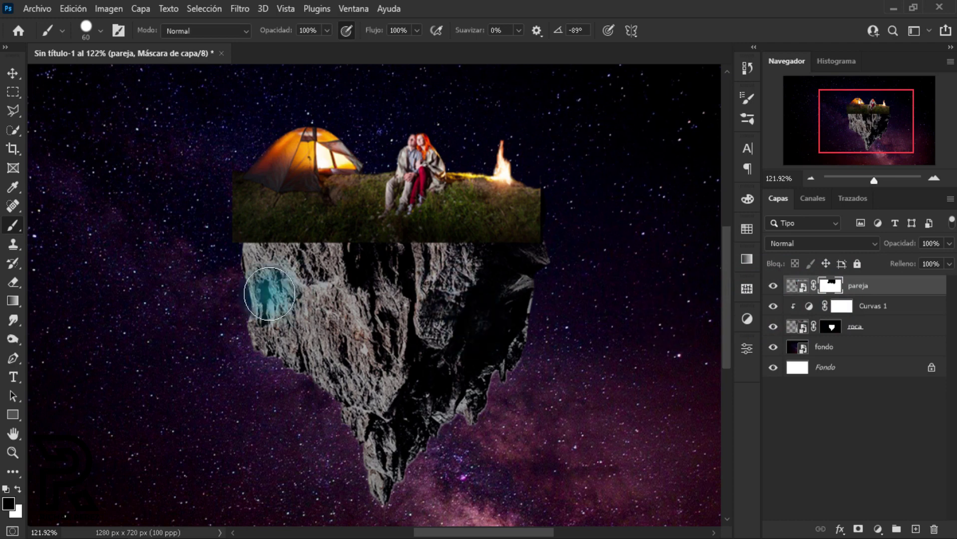
{"action": "right_click", "coordinate": [12, 225]}
{"action": "left_click", "coordinate": [80, 225]}
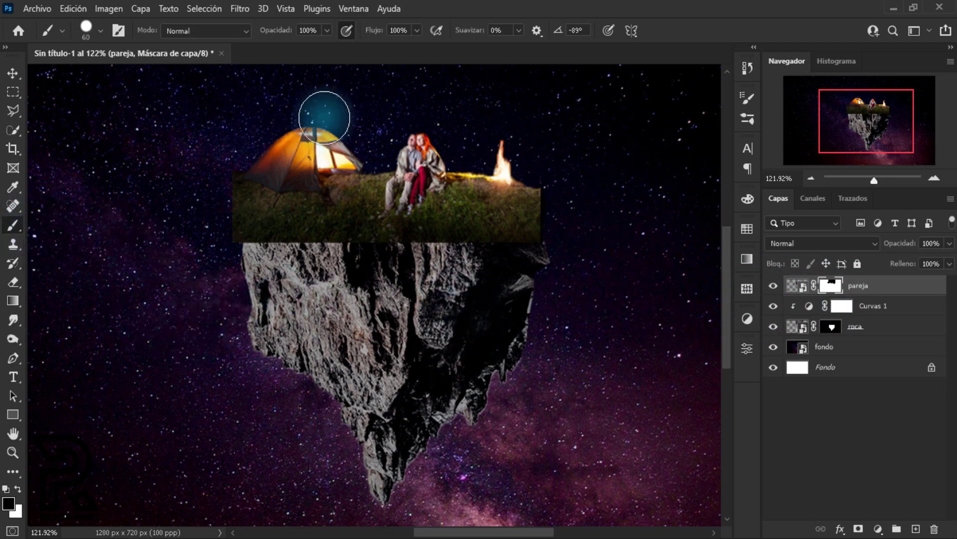
{"action": "left_click", "coordinate": [327, 32]}
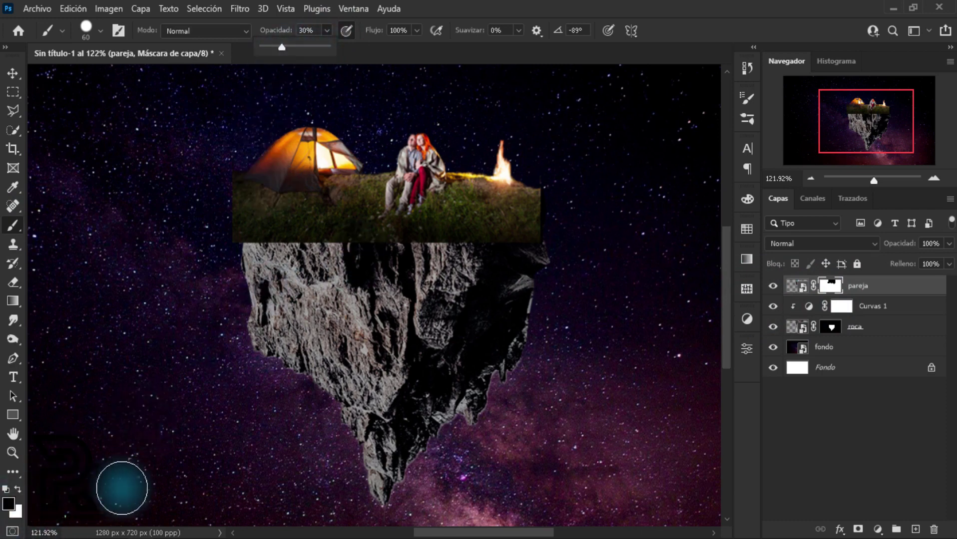
{"action": "right_click", "coordinate": [272, 278]}
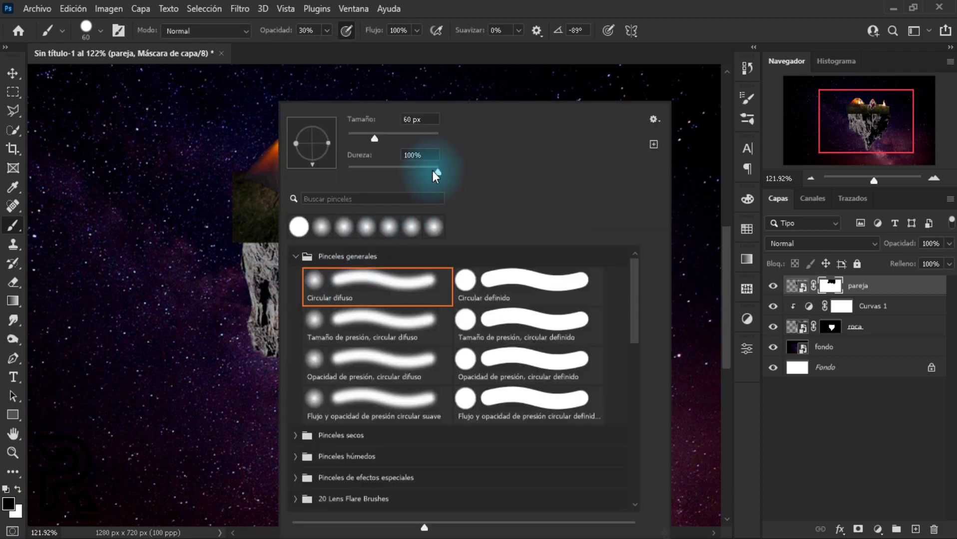
{"action": "left_click_drag", "start_coordinate": [438, 172], "coordinate": [252, 177]}
{"action": "left_click", "coordinate": [835, 295]}
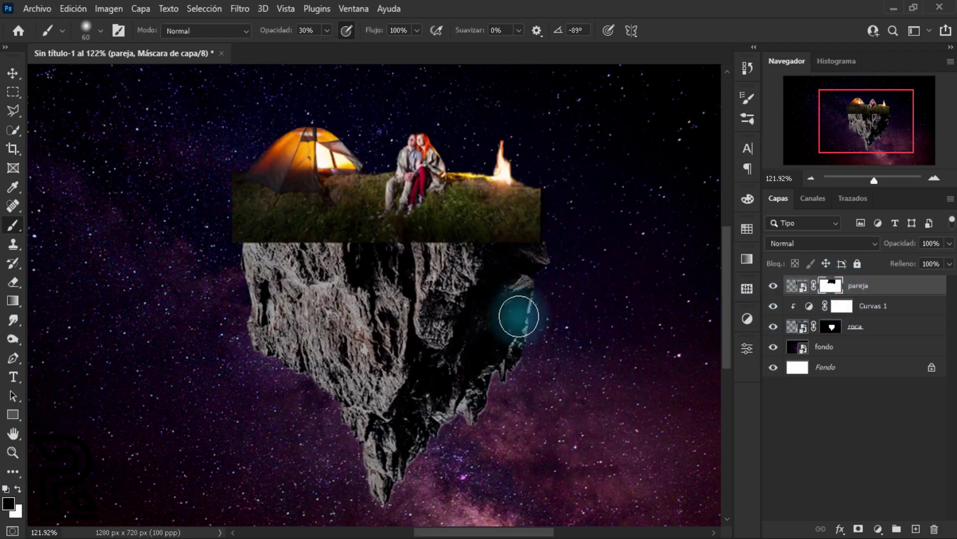
- Paint the pareja mask to fade the grass edge softly into the rock top
{"action": "scroll", "coordinate": [470, 284], "scroll_direction": "up", "scroll_amount": 2, "text": "alt"}
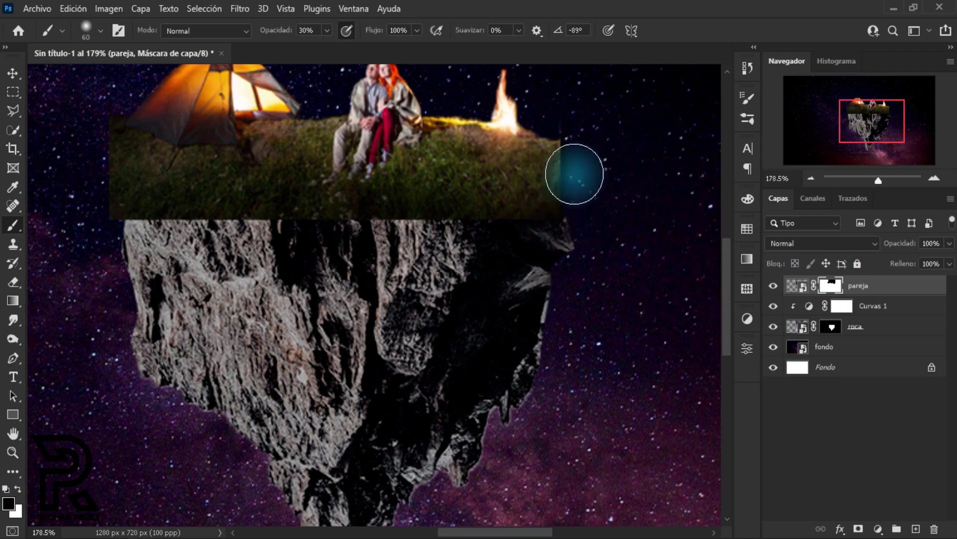
{"action": "mouse_move", "coordinate": [577, 223]}
{"action": "left_mouse_down"}
{"action": "mouse_move", "coordinate": [446, 251]}
{"action": "mouse_move", "coordinate": [453, 227]}
{"action": "mouse_move", "coordinate": [455, 246]}
{"action": "mouse_move", "coordinate": [526, 241]}
{"action": "mouse_move", "coordinate": [524, 214]}
{"action": "mouse_move", "coordinate": [326, 245]}
{"action": "mouse_move", "coordinate": [284, 230]}
{"action": "mouse_move", "coordinate": [216, 224]}
{"action": "mouse_move", "coordinate": [293, 241]}
{"action": "mouse_move", "coordinate": [156, 222]}
{"action": "mouse_move", "coordinate": [136, 253]}
{"action": "mouse_move", "coordinate": [102, 188]}
{"action": "mouse_move", "coordinate": [74, 207]}
{"action": "mouse_move", "coordinate": [92, 138]}
{"action": "left_mouse_up"}
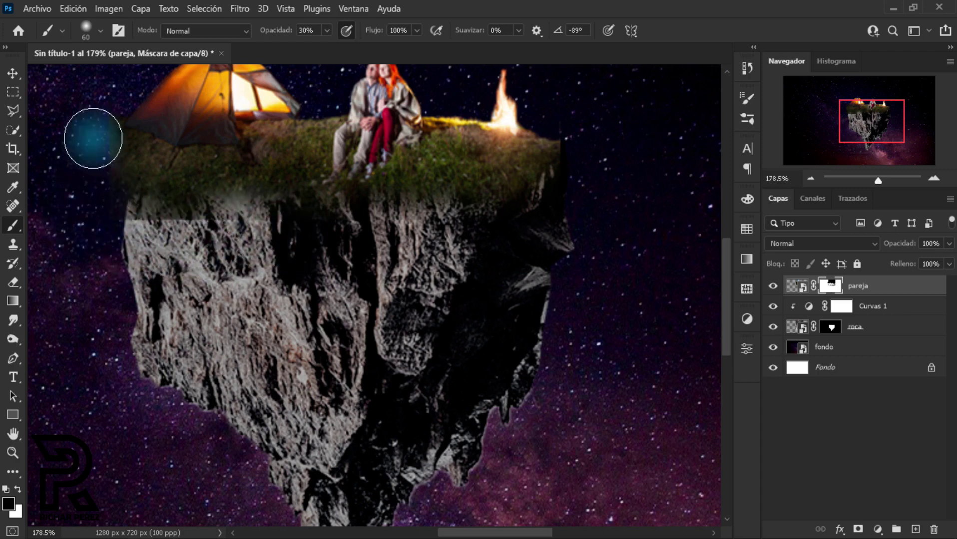
{"action": "scroll", "coordinate": [235, 290], "scroll_direction": "up", "scroll_amount": 3}
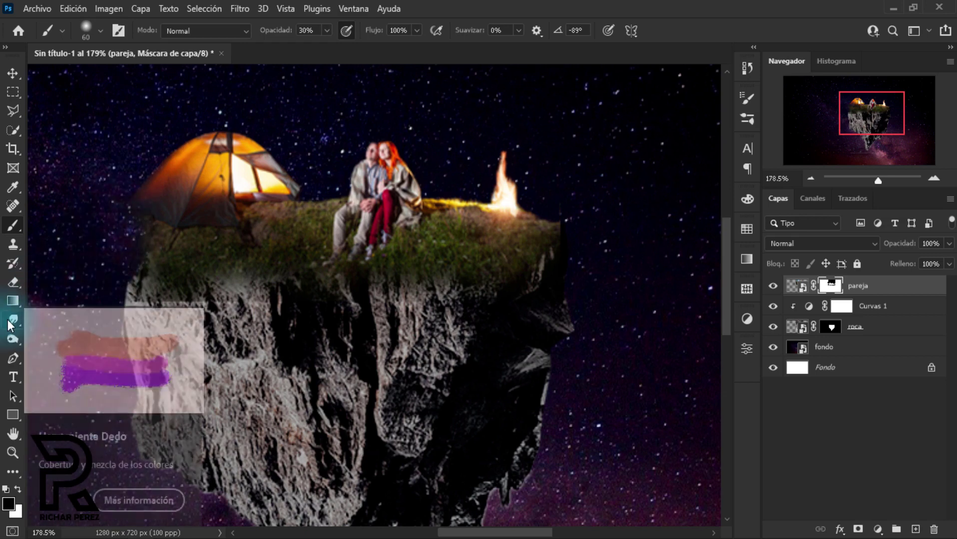
{"action": "scroll", "coordinate": [564, 290], "scroll_direction": "down", "scroll_amount": 1}
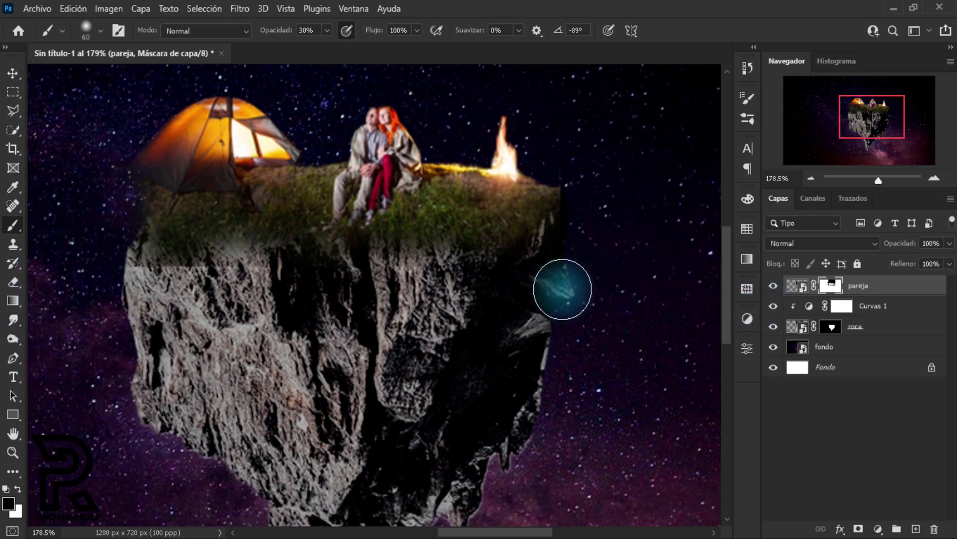
{"action": "scroll", "coordinate": [499, 280], "scroll_direction": "down", "scroll_amount": 3}
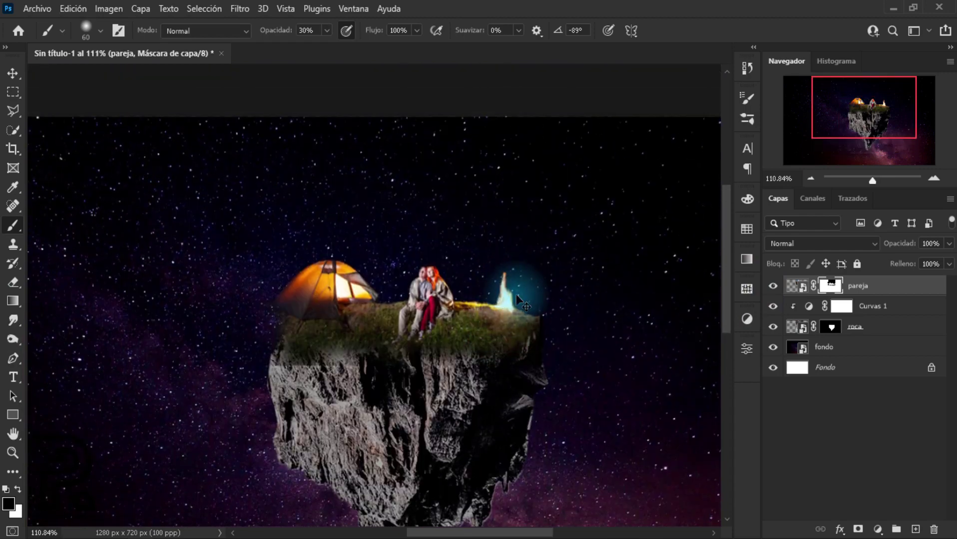
{"action": "key", "text": "ctrl+t"}
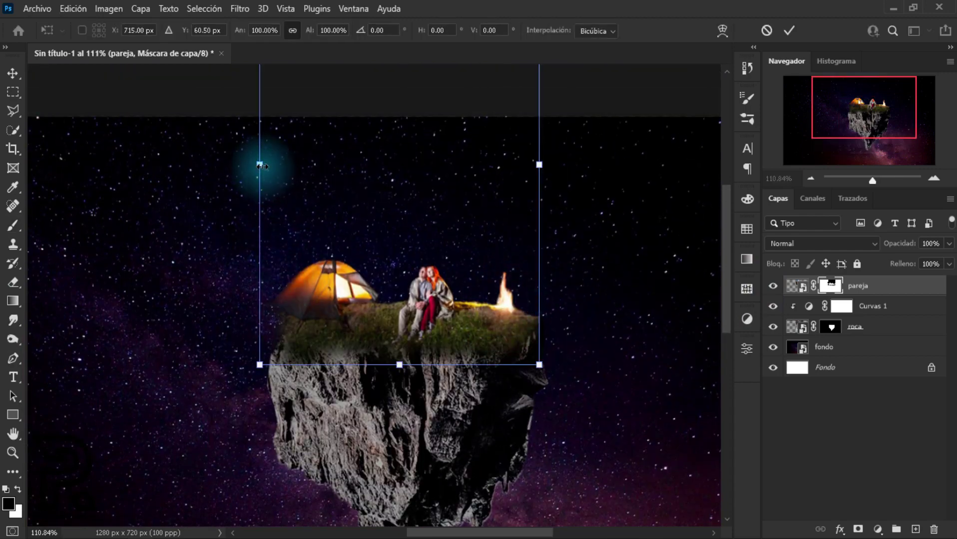
- Narrow the campsite layer to 94.72% width and repaint the grass left of the tent
{"action": "left_click_drag", "start_coordinate": [261, 165], "coordinate": [275, 169]}
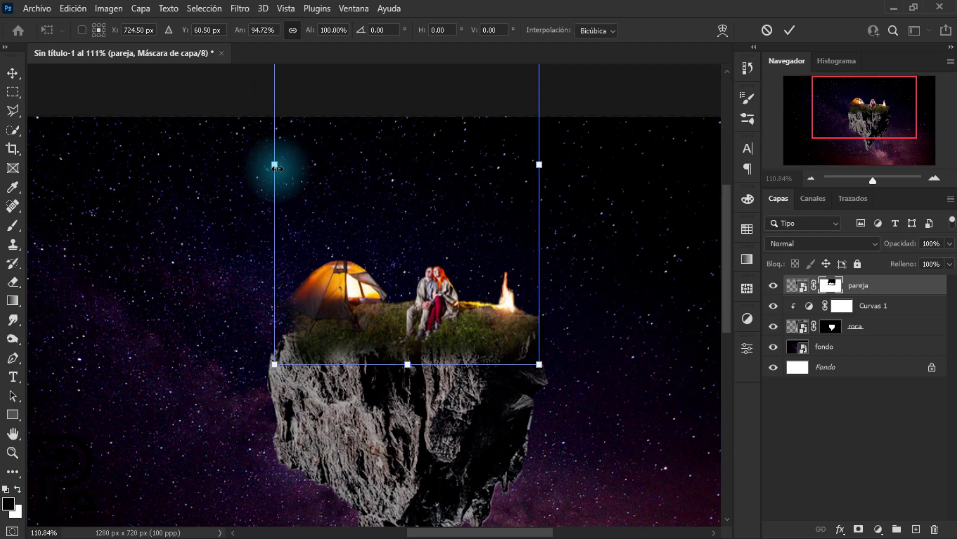
{"action": "key", "text": "Return"}
{"action": "key", "text": "b"}
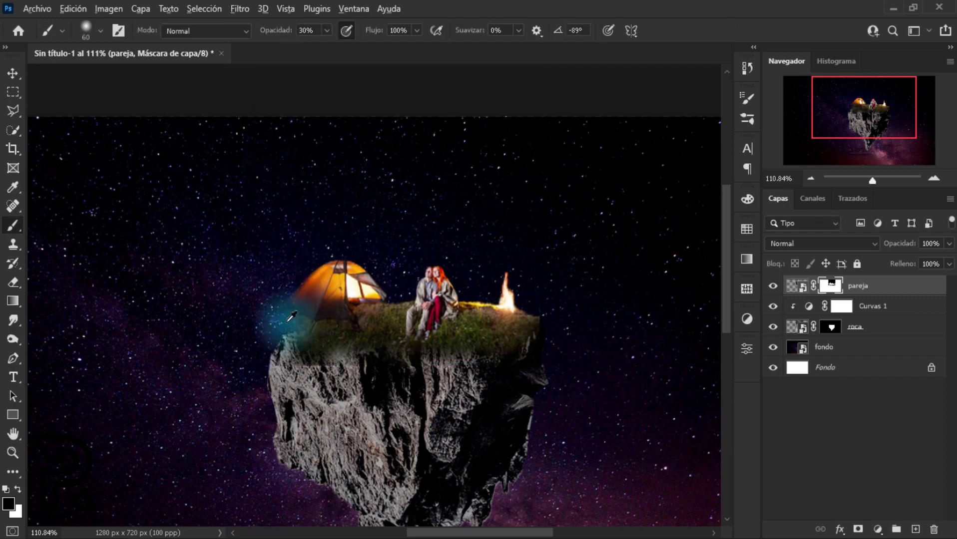
{"action": "scroll", "coordinate": [300, 320], "scroll_direction": "up", "scroll_amount": 3}
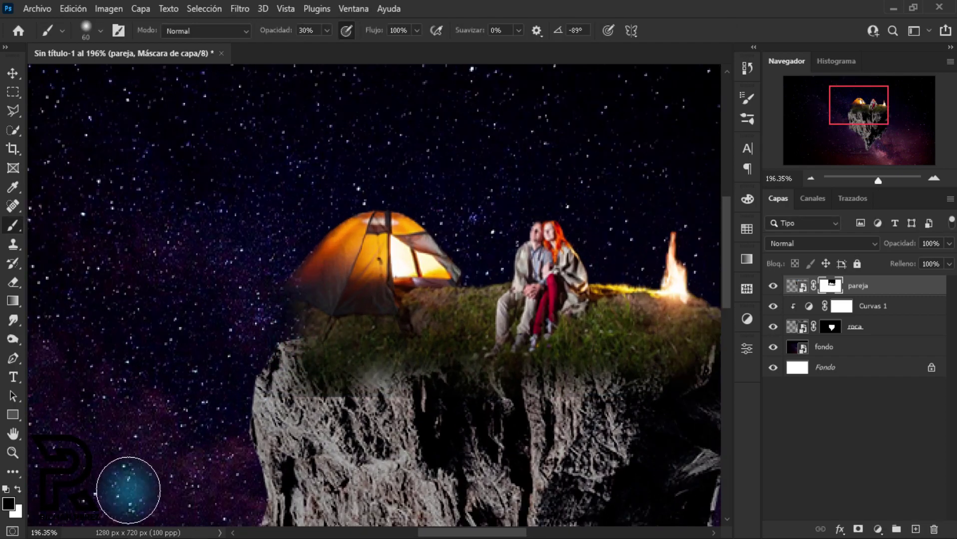
{"action": "key", "text": "x"}
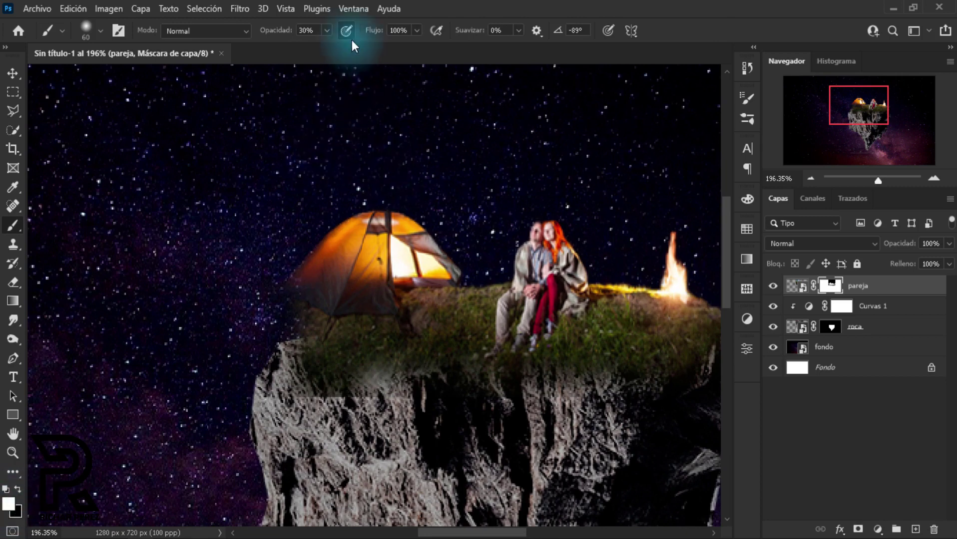
{"action": "key", "text": "0"}
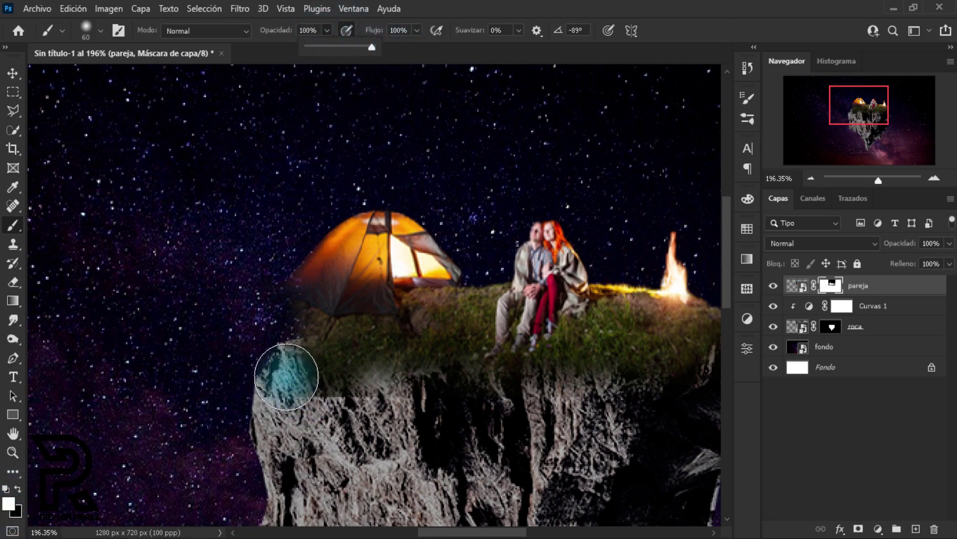
{"action": "left_click_drag", "start_coordinate": [286, 306], "coordinate": [284, 320]}
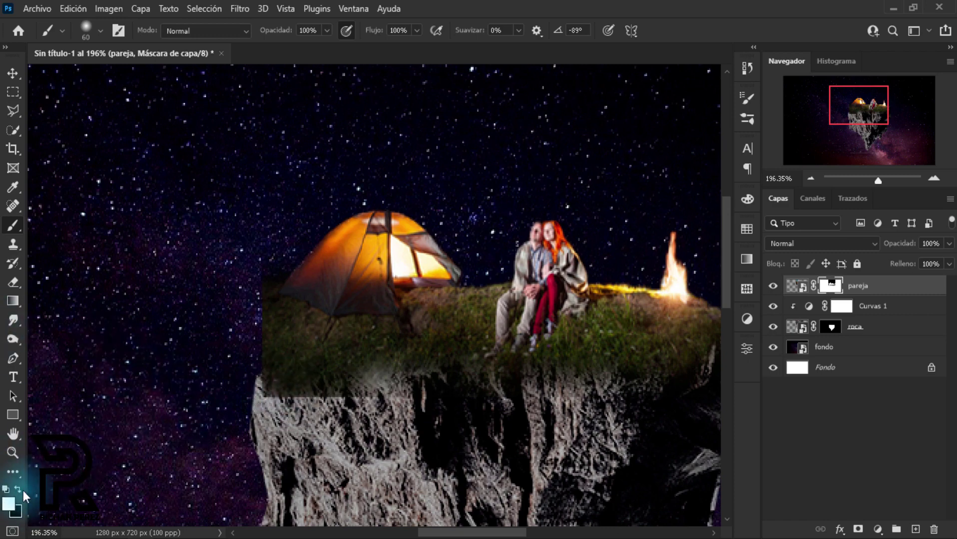
- Blend the grass into the rock's left edge with a 30% opacity brush
{"action": "left_click", "coordinate": [327, 30]}
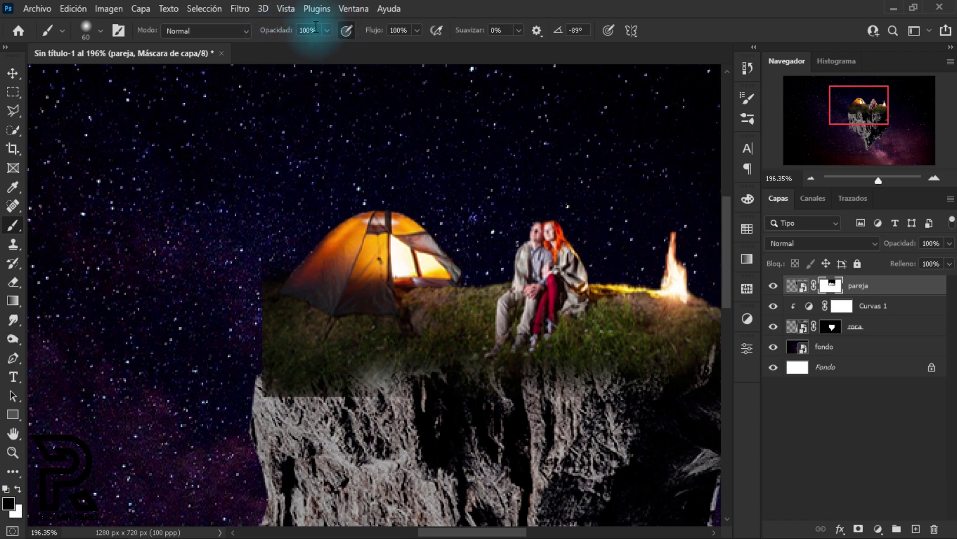
{"action": "left_click", "coordinate": [316, 28]}
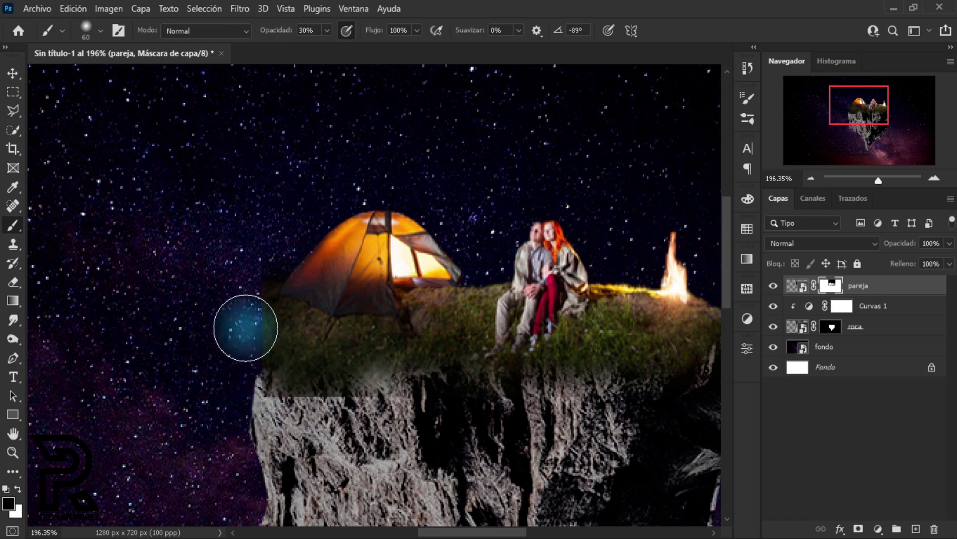
{"action": "mouse_move", "coordinate": [264, 288]}
{"action": "left_mouse_down"}
{"action": "mouse_move", "coordinate": [245, 402]}
{"action": "mouse_move", "coordinate": [299, 438]}
{"action": "mouse_move", "coordinate": [334, 434]}
{"action": "mouse_move", "coordinate": [307, 438]}
{"action": "mouse_move", "coordinate": [348, 416]}
{"action": "mouse_move", "coordinate": [299, 380]}
{"action": "mouse_move", "coordinate": [325, 453]}
{"action": "mouse_move", "coordinate": [382, 401]}
{"action": "mouse_move", "coordinate": [409, 412]}
{"action": "left_mouse_up"}
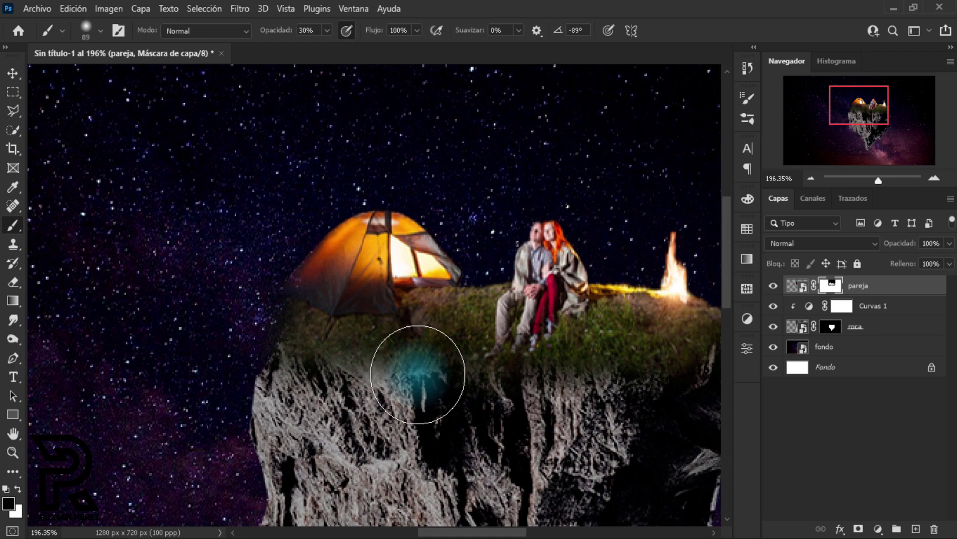
{"action": "mouse_move", "coordinate": [418, 374]}
{"action": "left_mouse_down"}
{"action": "mouse_move", "coordinate": [460, 448]}
{"action": "mouse_move", "coordinate": [363, 406]}
{"action": "mouse_move", "coordinate": [327, 420]}
{"action": "mouse_move", "coordinate": [397, 425]}
{"action": "mouse_move", "coordinate": [498, 457]}
{"action": "mouse_move", "coordinate": [632, 423]}
{"action": "mouse_move", "coordinate": [636, 441]}
{"action": "left_mouse_up"}
{"action": "scroll", "coordinate": [635, 441], "scroll_direction": "down", "scroll_amount": 1}
{"action": "scroll", "coordinate": [652, 428], "scroll_direction": "down", "scroll_amount": 1}
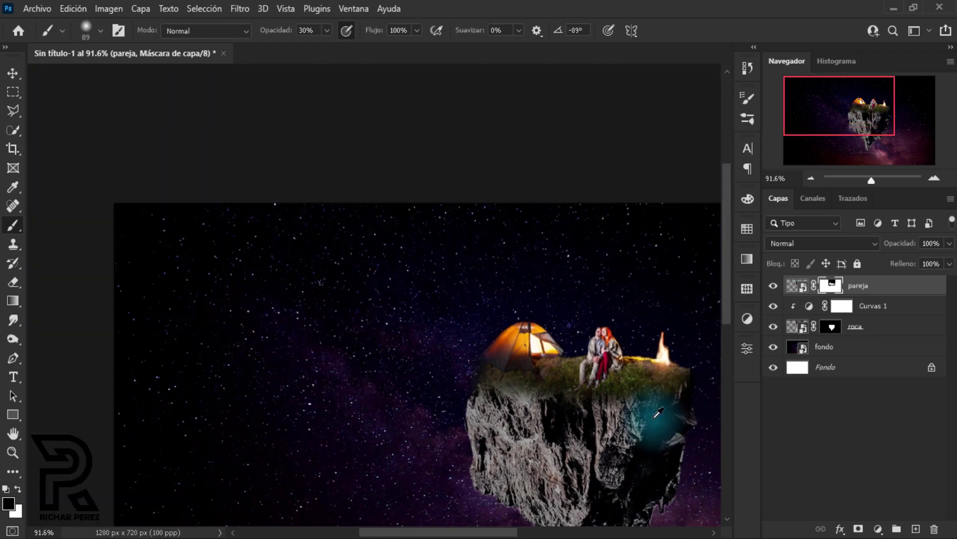
{"action": "scroll", "coordinate": [656, 413], "scroll_direction": "down", "scroll_amount": 1}
{"action": "scroll", "coordinate": [405, 396], "scroll_direction": "up", "scroll_amount": 1}
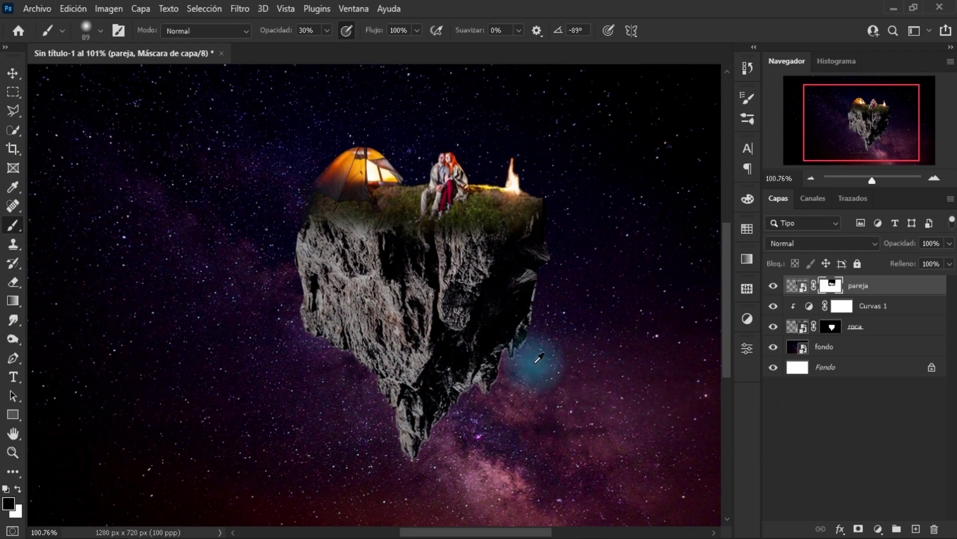
{"action": "scroll", "coordinate": [529, 362], "scroll_direction": "down", "scroll_amount": 1}
{"action": "scroll", "coordinate": [519, 365], "scroll_direction": "down", "scroll_amount": 1}
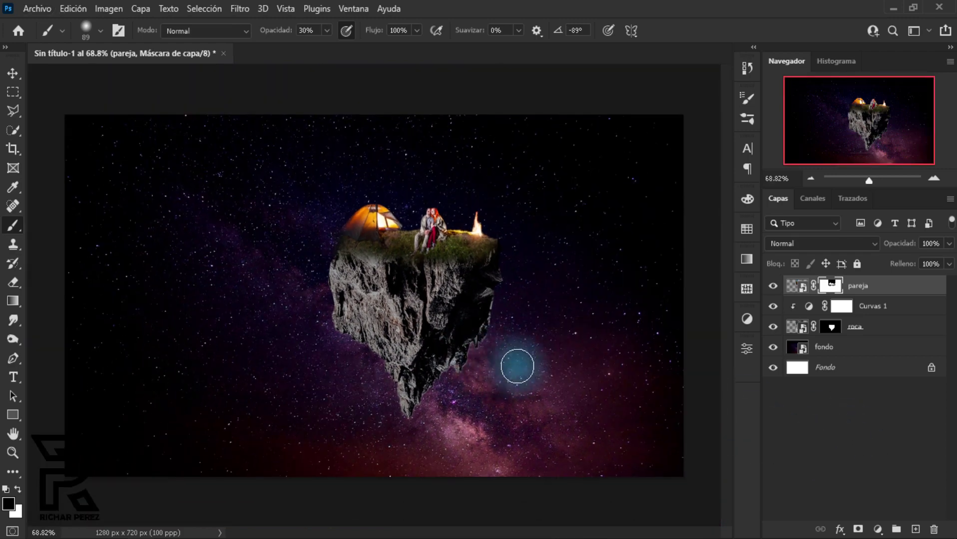
- Place the Sol-y-tierra image into the document as an embedded layer
{"action": "left_click", "coordinate": [33, 10]}
{"action": "left_click", "coordinate": [126, 386]}
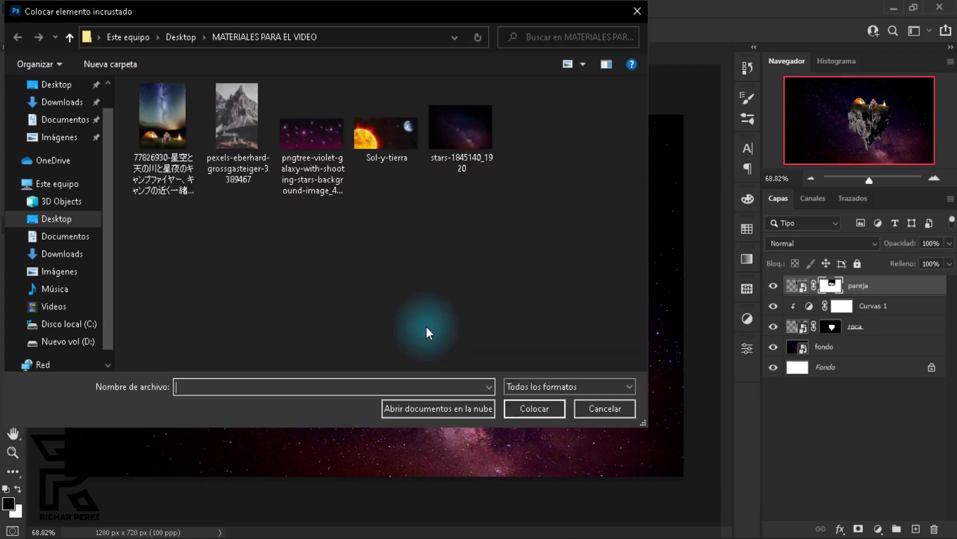
{"action": "left_click", "coordinate": [371, 145]}
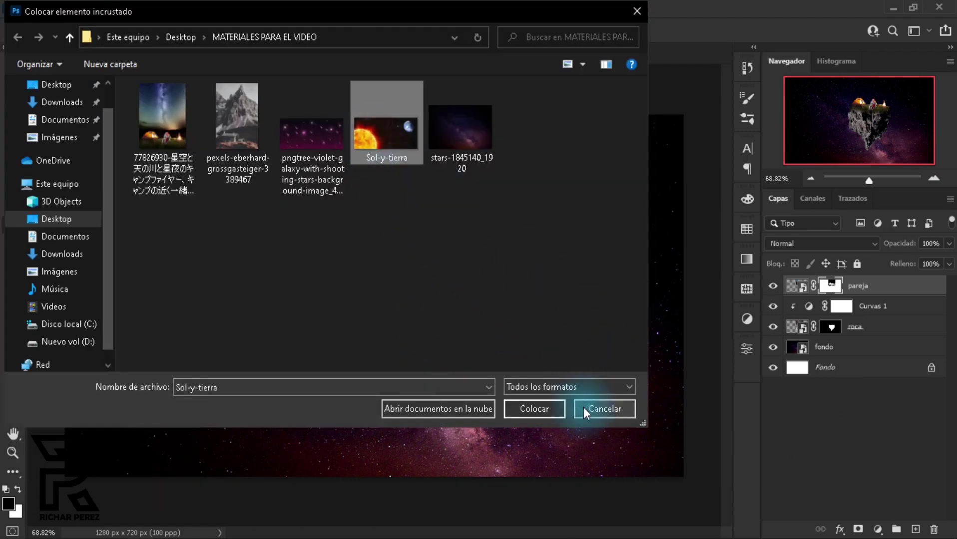
{"action": "left_click", "coordinate": [539, 413]}
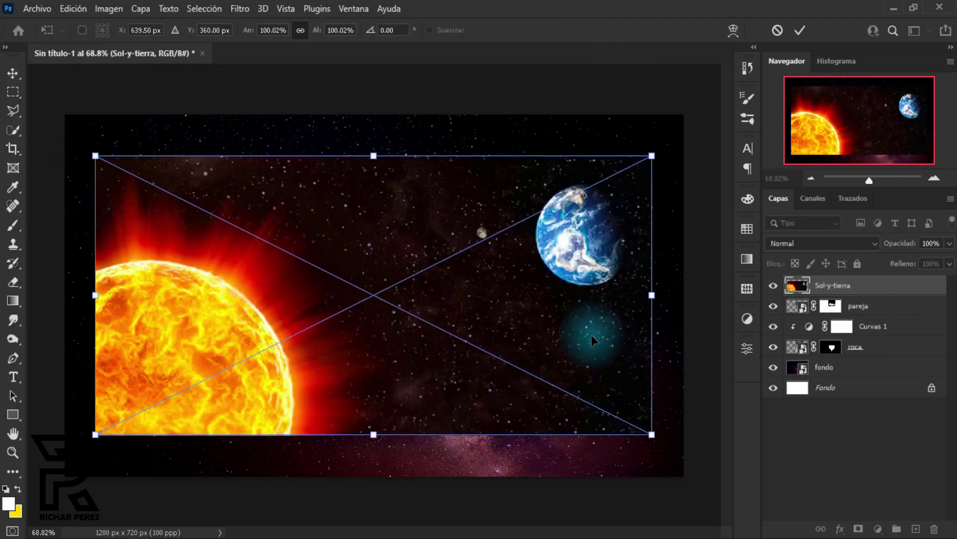
- Rotate the Sol-y-tierra image about 83° and position the sun in the top-left corner
{"action": "left_click_drag", "start_coordinate": [590, 336], "coordinate": [596, 326]}
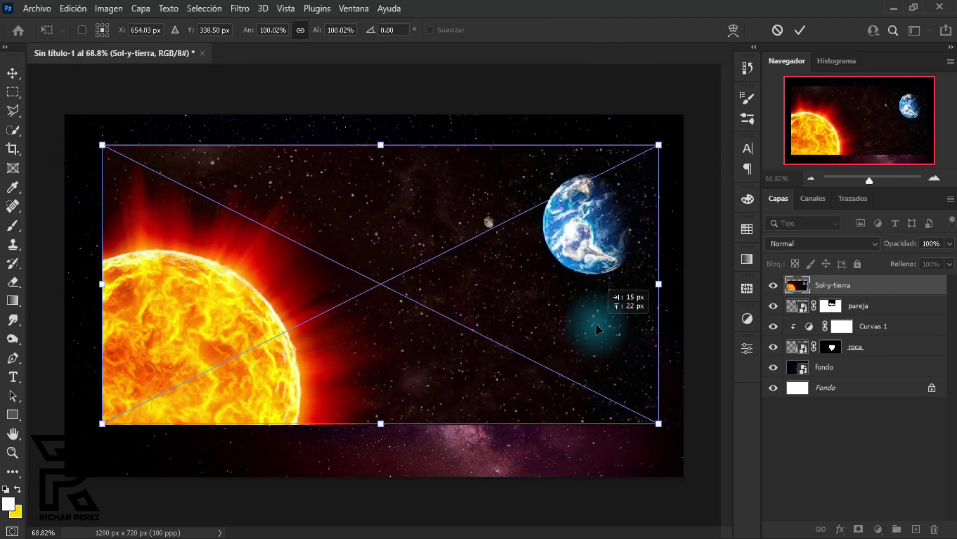
{"action": "mouse_move", "coordinate": [679, 438]}
{"action": "left_mouse_down"}
{"action": "mouse_move", "coordinate": [334, 459]}
{"action": "mouse_move", "coordinate": [417, 426]}
{"action": "mouse_move", "coordinate": [392, 426]}
{"action": "left_mouse_up"}
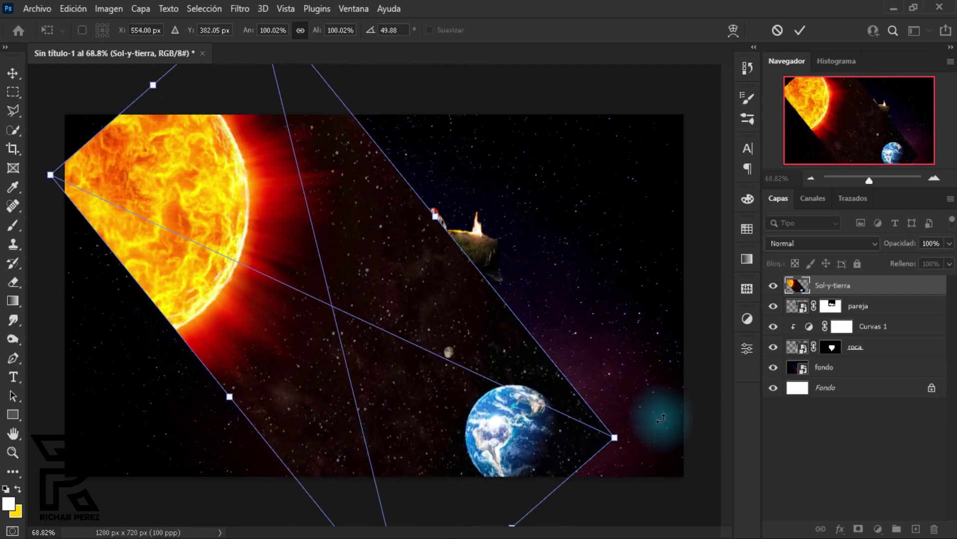
{"action": "left_click_drag", "start_coordinate": [661, 418], "coordinate": [554, 524]}
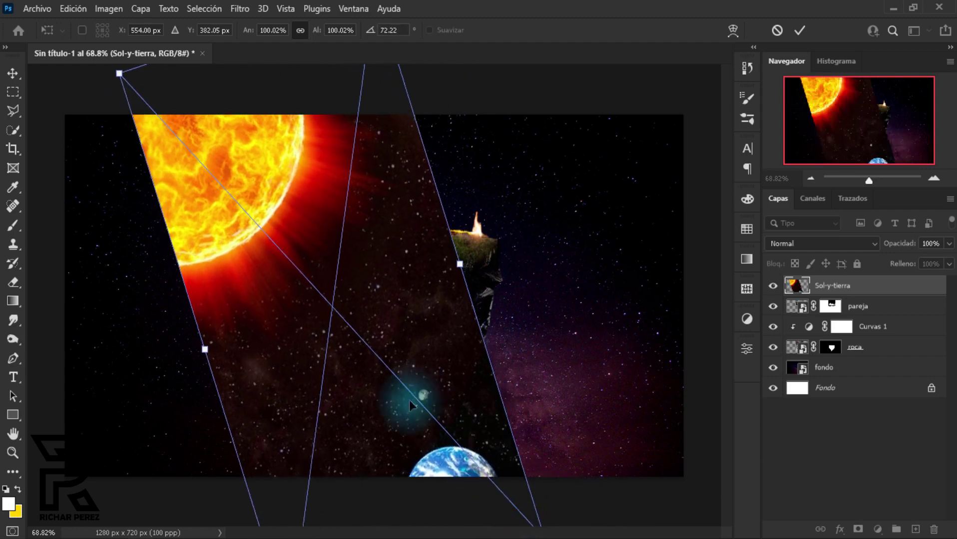
{"action": "left_click_drag", "start_coordinate": [409, 400], "coordinate": [374, 428]}
{"action": "scroll", "coordinate": [357, 360], "scroll_direction": "down", "scroll_amount": 3}
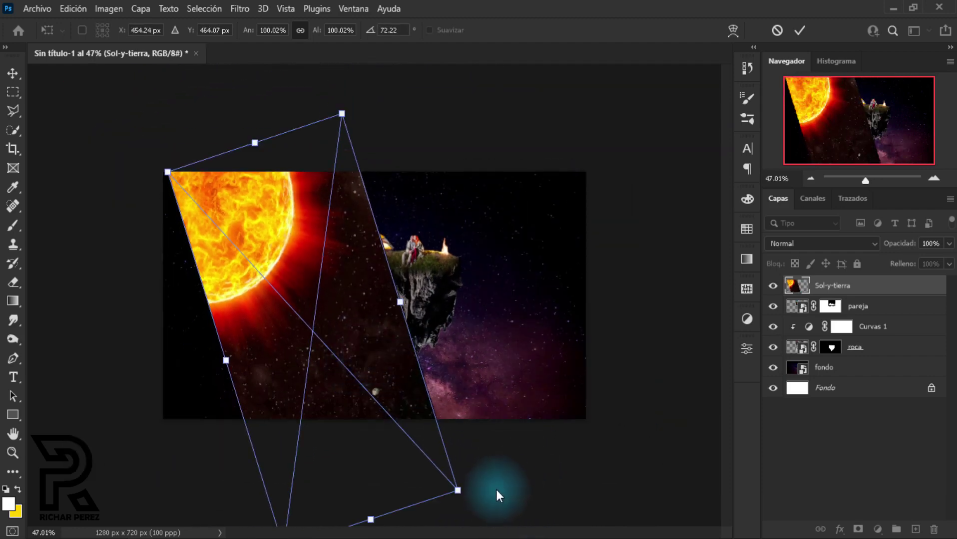
{"action": "left_click_drag", "start_coordinate": [487, 504], "coordinate": [429, 510]}
{"action": "mouse_move", "coordinate": [385, 449]}
{"action": "left_mouse_down"}
{"action": "mouse_move", "coordinate": [328, 448]}
{"action": "mouse_move", "coordinate": [311, 436]}
{"action": "left_mouse_up"}
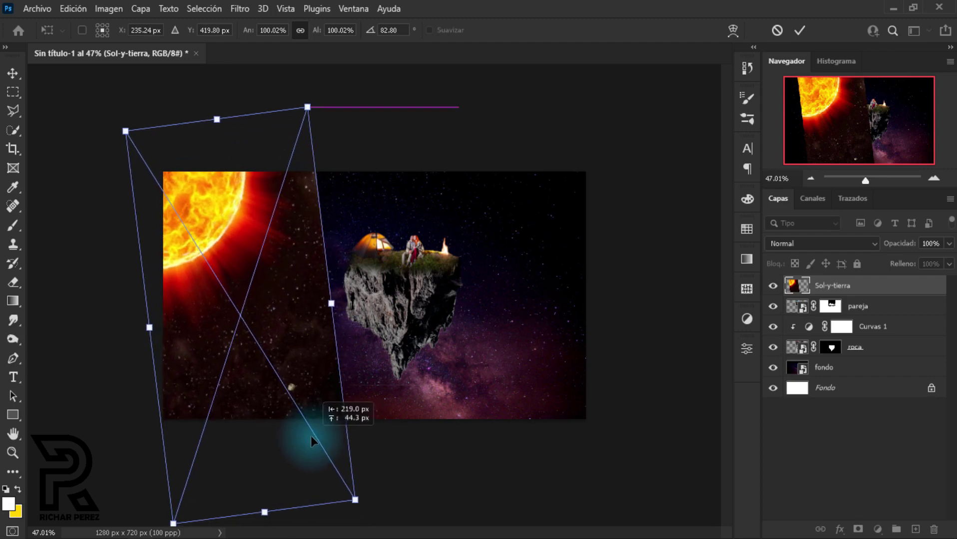
{"action": "key", "text": "Return"}
{"action": "key", "text": "b"}
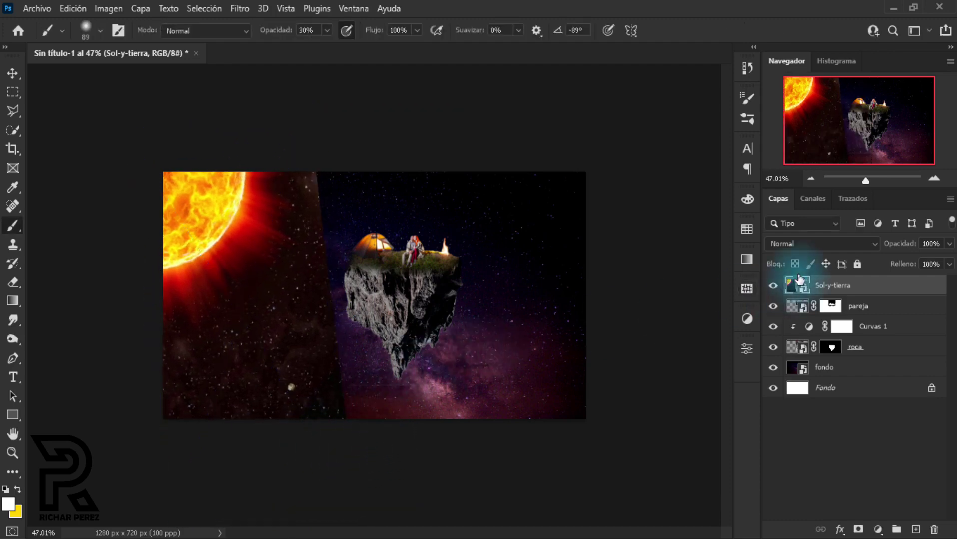
{"action": "left_click", "coordinate": [793, 243]}
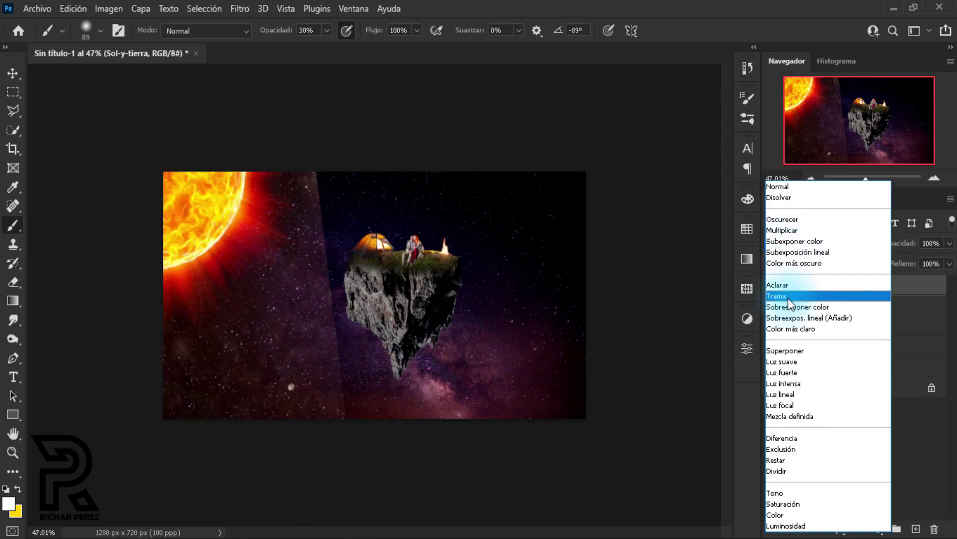
- Set the sun layer to Trama blend mode and mask its edges over the rock
{"action": "left_click", "coordinate": [788, 296]}
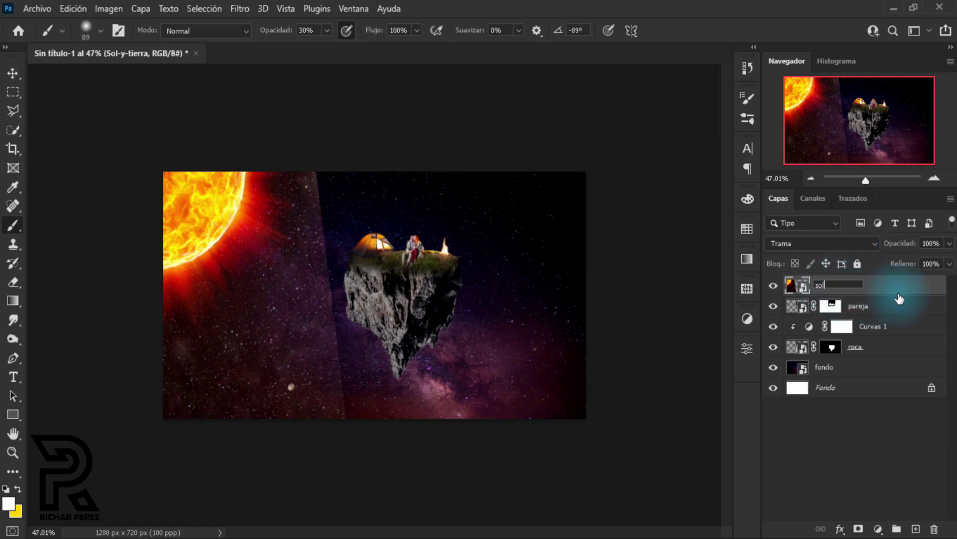
{"action": "left_click", "coordinate": [858, 531]}
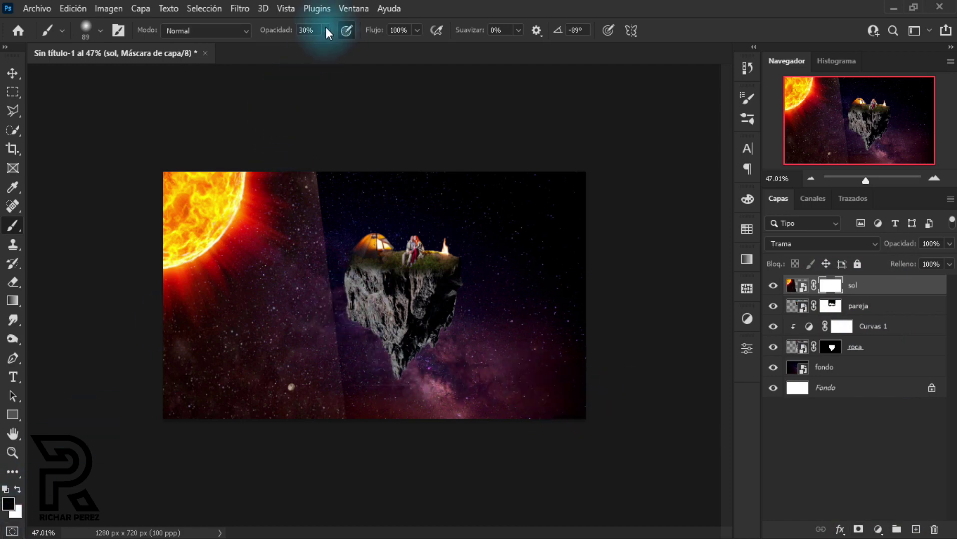
{"action": "mouse_move", "coordinate": [330, 414]}
{"action": "left_mouse_down"}
{"action": "mouse_move", "coordinate": [379, 424]}
{"action": "mouse_move", "coordinate": [361, 378]}
{"action": "left_mouse_up"}
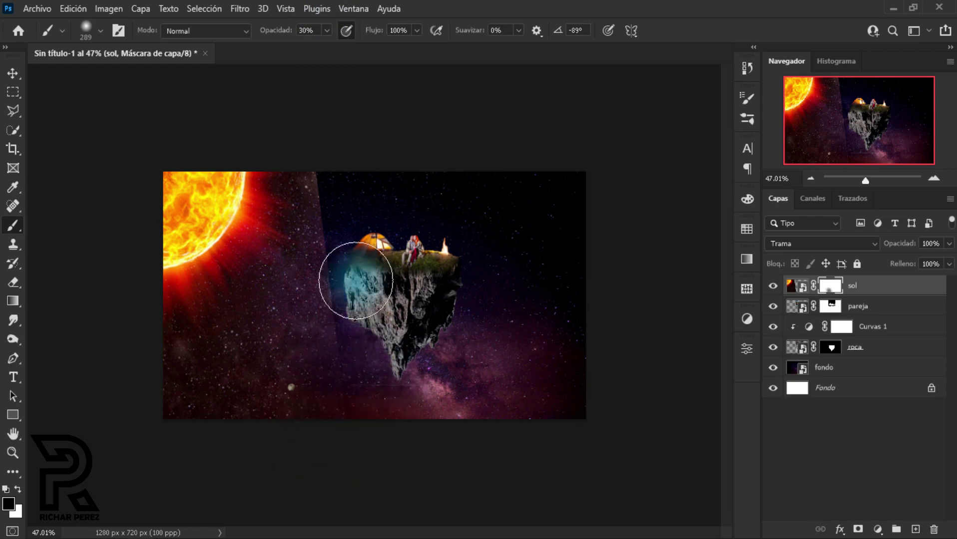
{"action": "mouse_move", "coordinate": [356, 280]}
{"action": "left_mouse_down"}
{"action": "mouse_move", "coordinate": [372, 374]}
{"action": "mouse_move", "coordinate": [353, 222]}
{"action": "left_mouse_up"}
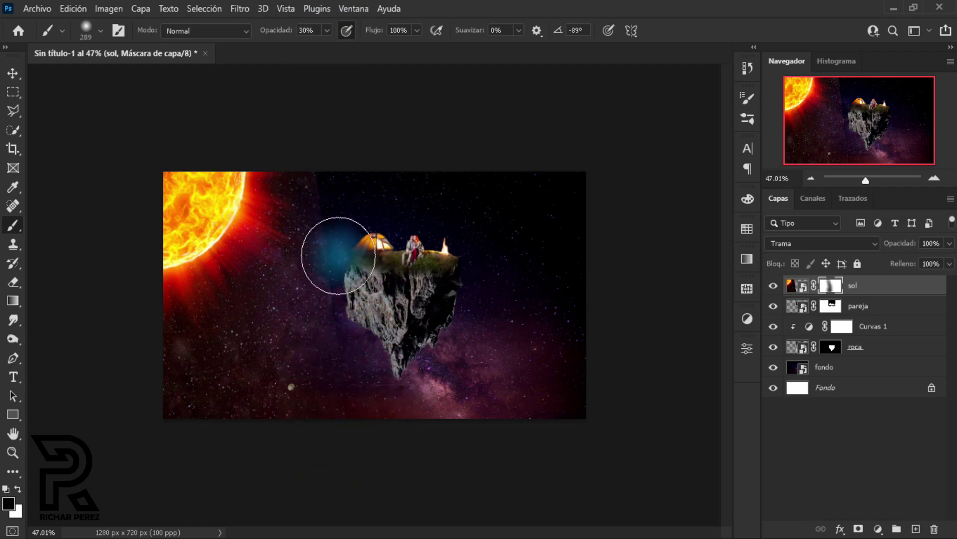
{"action": "mouse_move", "coordinate": [338, 256]}
{"action": "left_mouse_down"}
{"action": "mouse_move", "coordinate": [342, 393]}
{"action": "mouse_move", "coordinate": [363, 367]}
{"action": "mouse_move", "coordinate": [341, 405]}
{"action": "mouse_move", "coordinate": [341, 278]}
{"action": "mouse_move", "coordinate": [363, 267]}
{"action": "mouse_move", "coordinate": [328, 249]}
{"action": "mouse_move", "coordinate": [380, 387]}
{"action": "mouse_move", "coordinate": [352, 310]}
{"action": "mouse_move", "coordinate": [376, 406]}
{"action": "mouse_move", "coordinate": [446, 454]}
{"action": "left_mouse_up"}
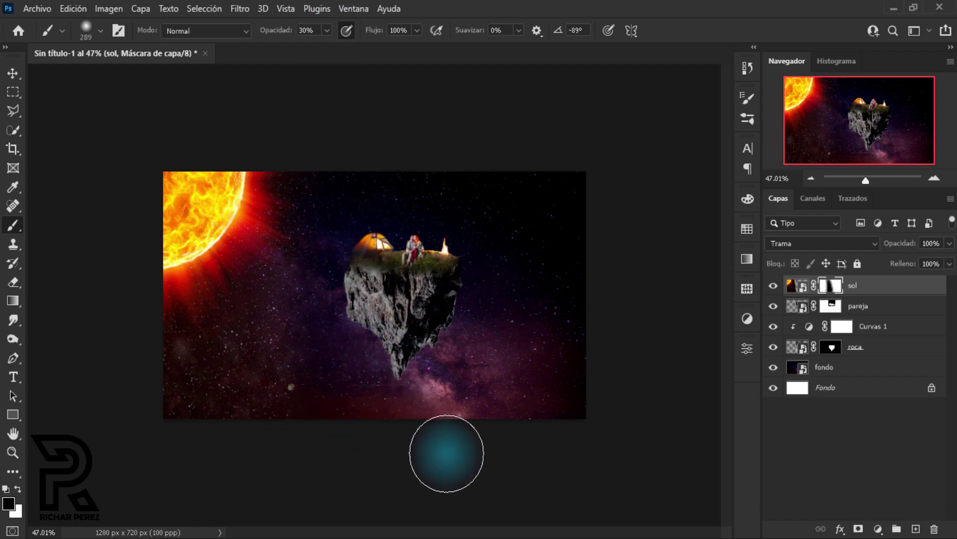
- Duplicate the sun layer as 'sol copia' to make the sun brighter
{"action": "scroll", "coordinate": [273, 352], "scroll_direction": "up", "scroll_amount": 3}
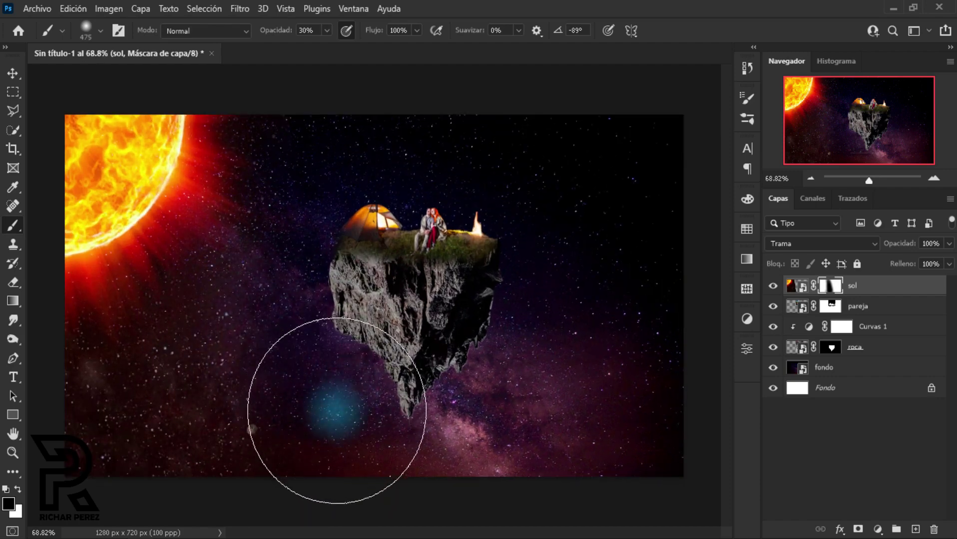
{"action": "scroll", "coordinate": [374, 292], "scroll_direction": "down", "scroll_amount": 3}
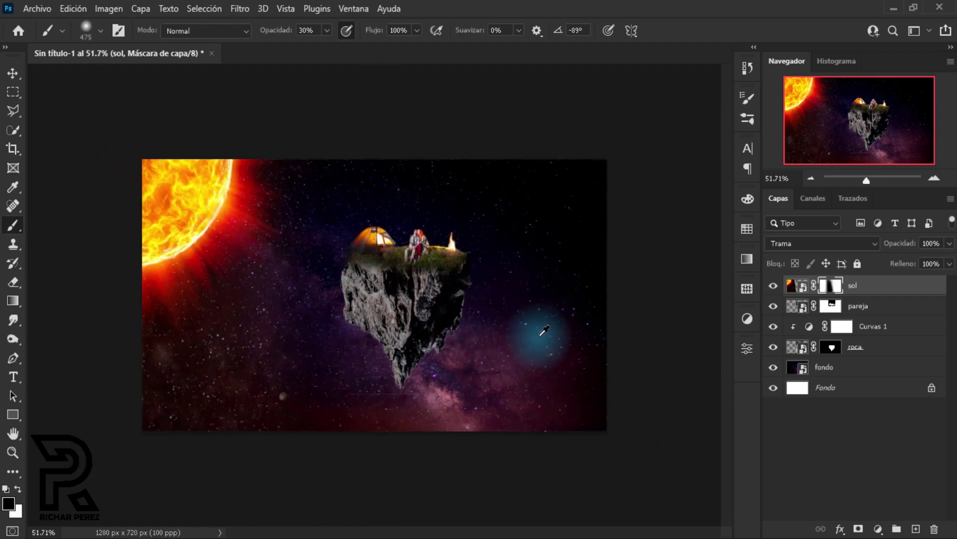
{"action": "scroll", "coordinate": [540, 334], "scroll_direction": "down", "scroll_amount": 1}
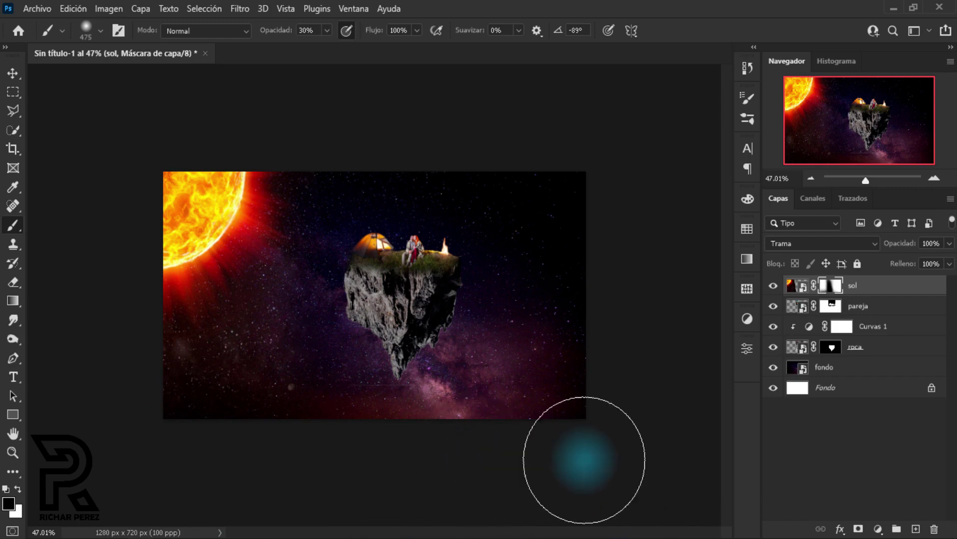
{"action": "key", "text": "ctrl+j"}
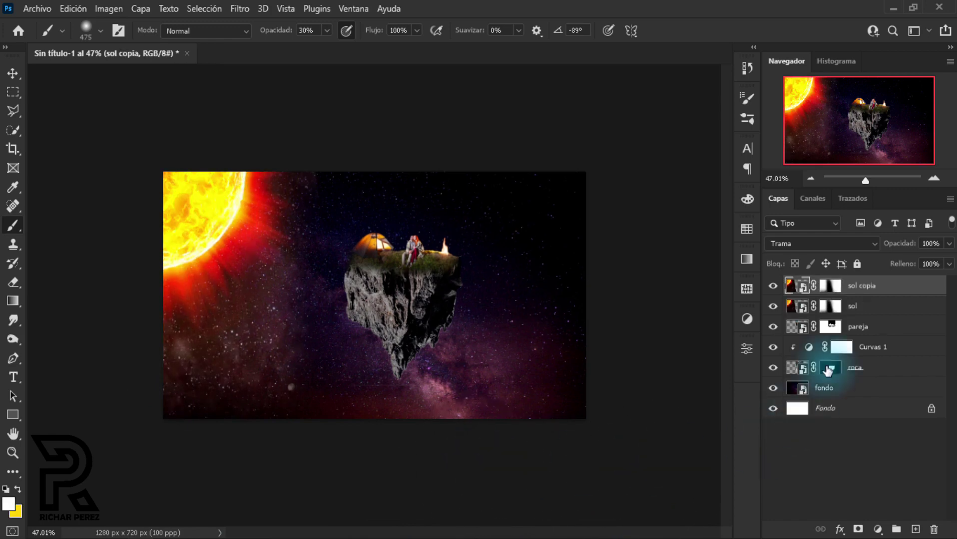
- Paint the sol copia and sol layer masks so the sun's glow blends into the stars
{"action": "left_click", "coordinate": [774, 287]}
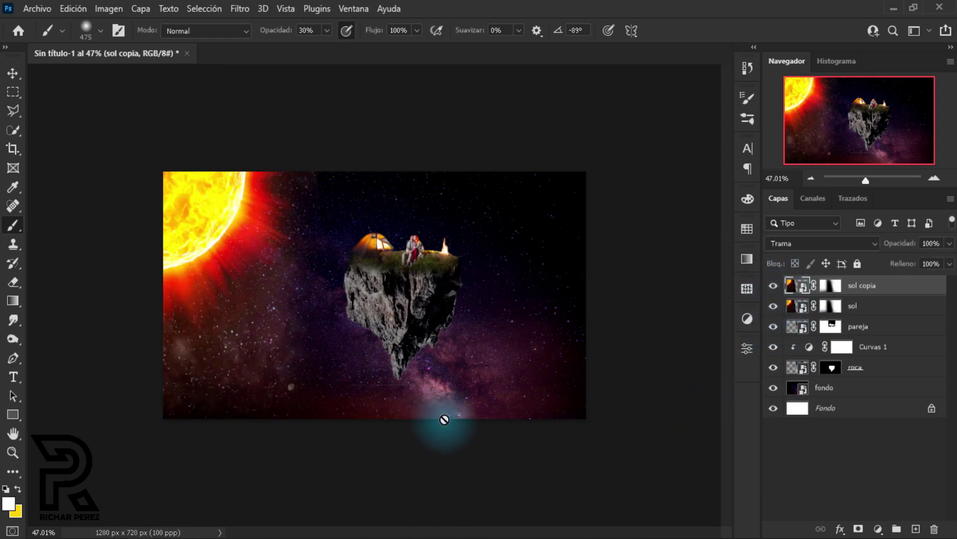
{"action": "scroll", "coordinate": [357, 396], "scroll_direction": "up", "scroll_amount": 2}
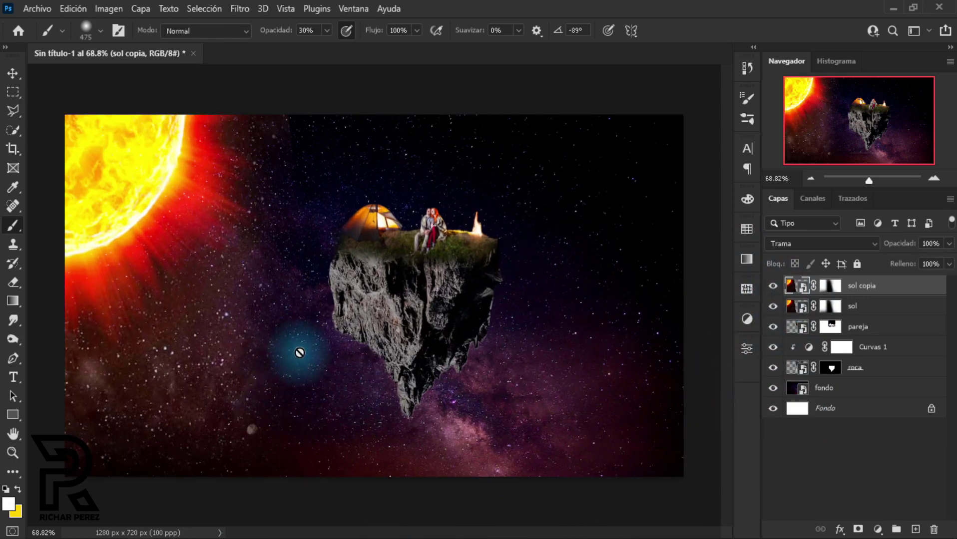
{"action": "scroll", "coordinate": [299, 349], "scroll_direction": "down", "scroll_amount": 2}
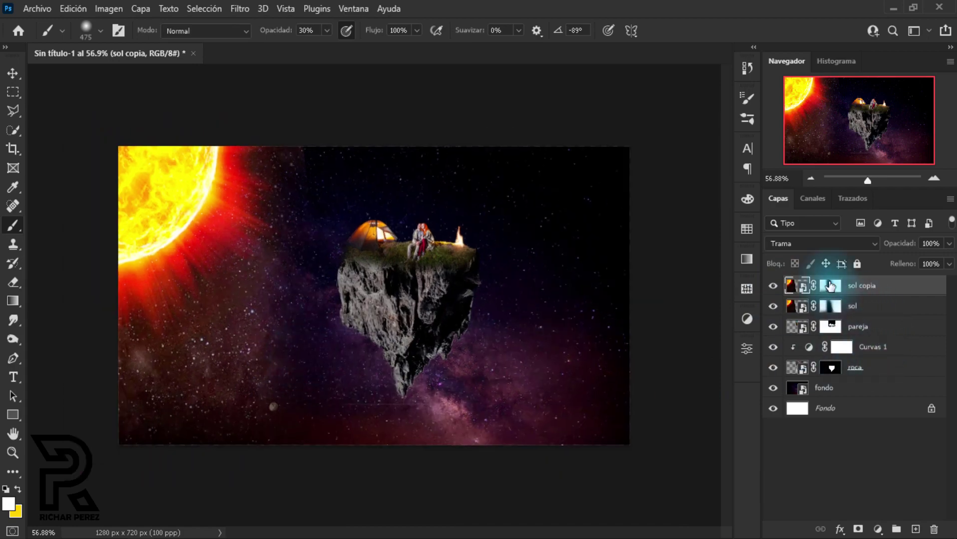
{"action": "key", "text": "x"}
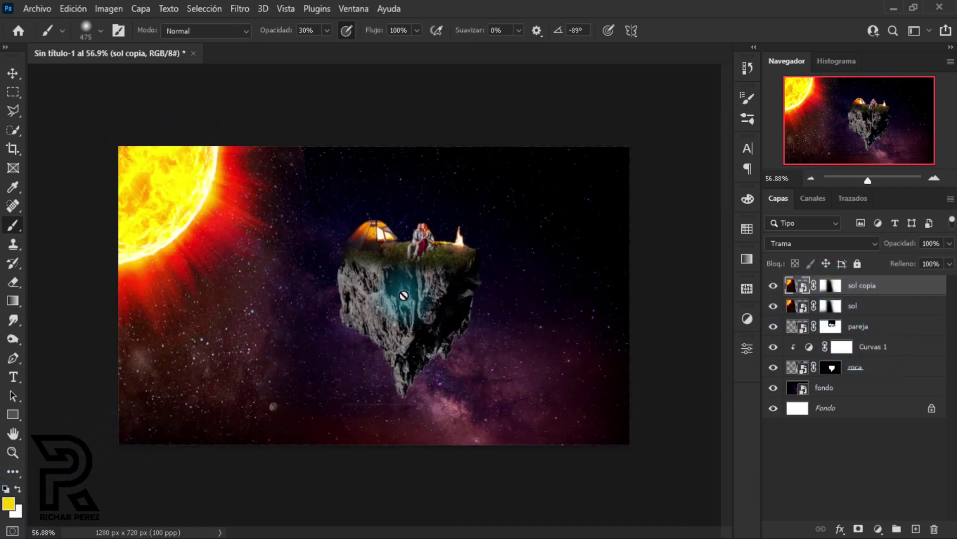
{"action": "left_click", "coordinate": [17, 489]}
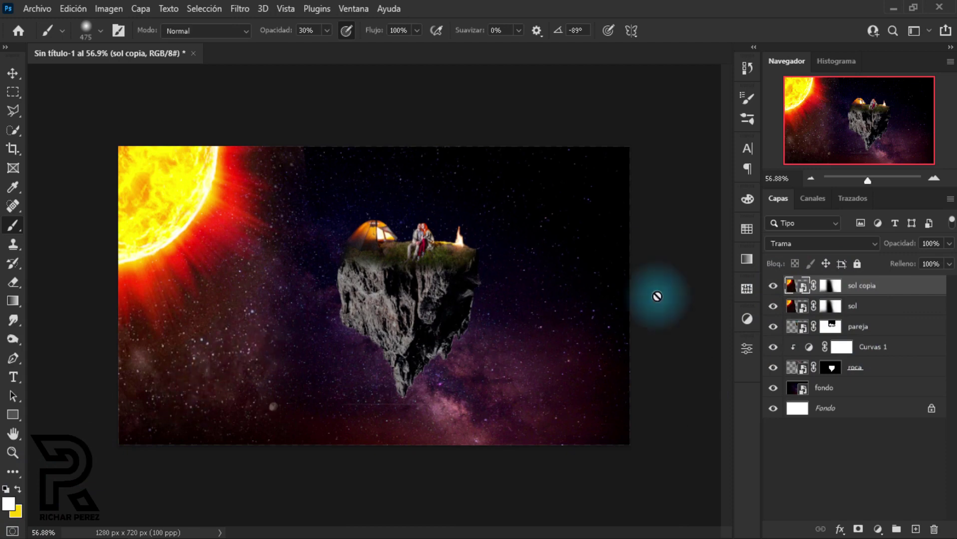
{"action": "left_click_drag", "start_coordinate": [306, 341], "coordinate": [288, 356]}
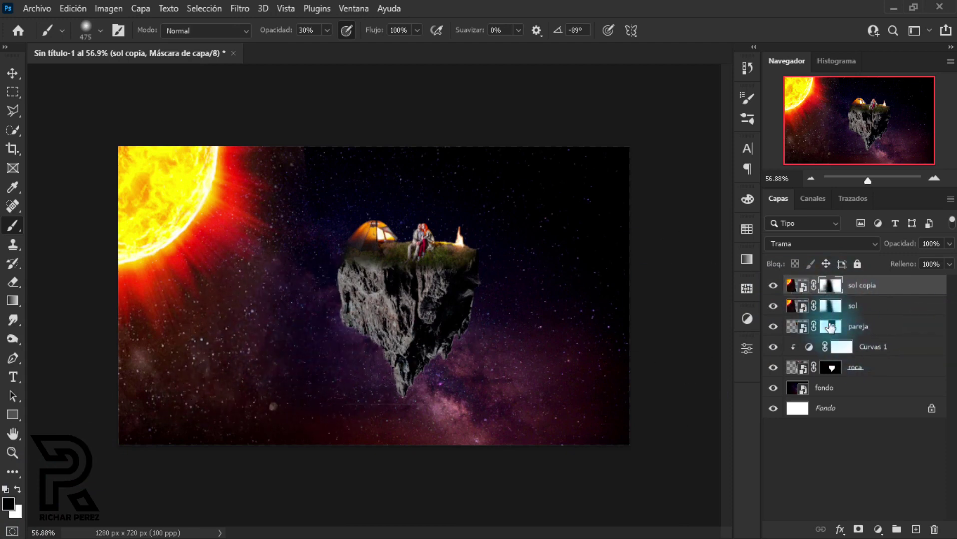
{"action": "left_click", "coordinate": [830, 306]}
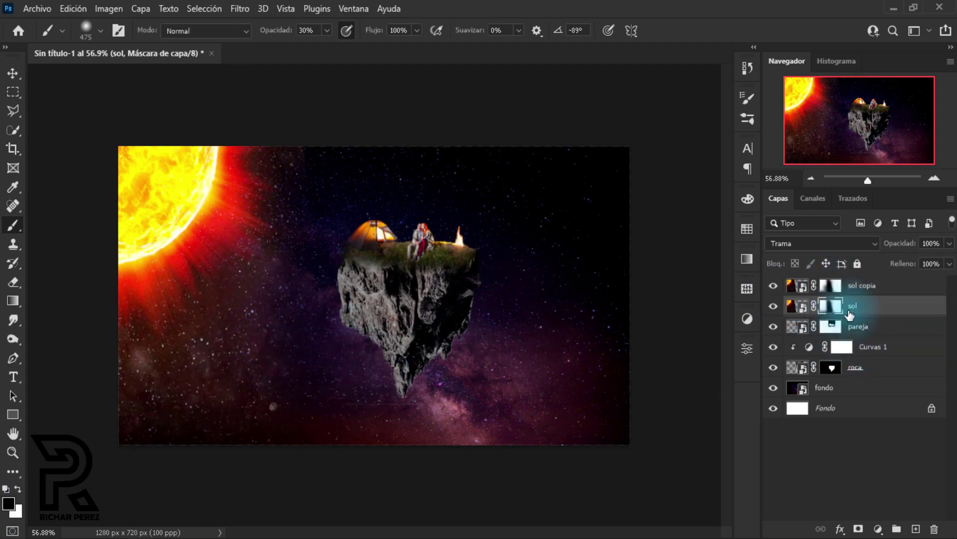
{"action": "left_click", "coordinate": [18, 489]}
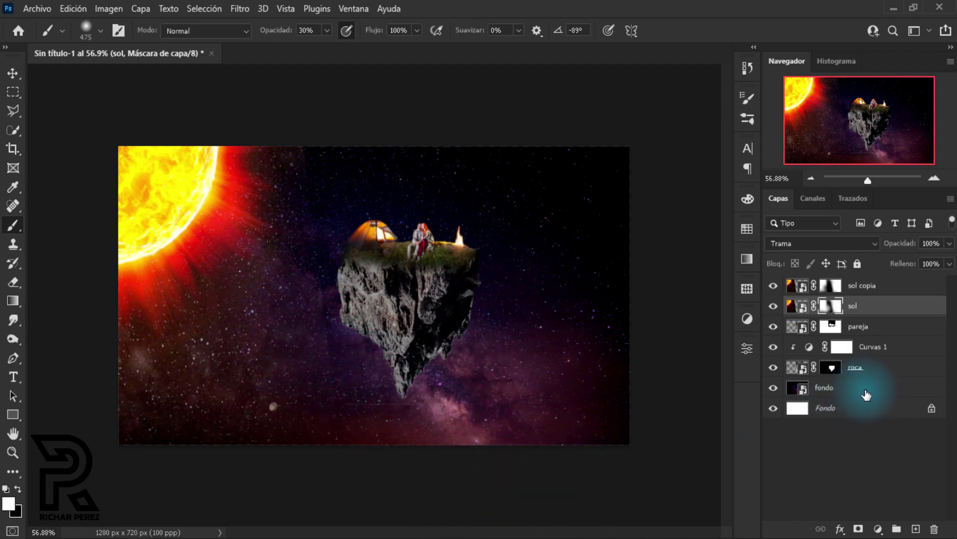
- Add a Color Balance adjustment layer above the roca layer
{"action": "left_click", "coordinate": [870, 372]}
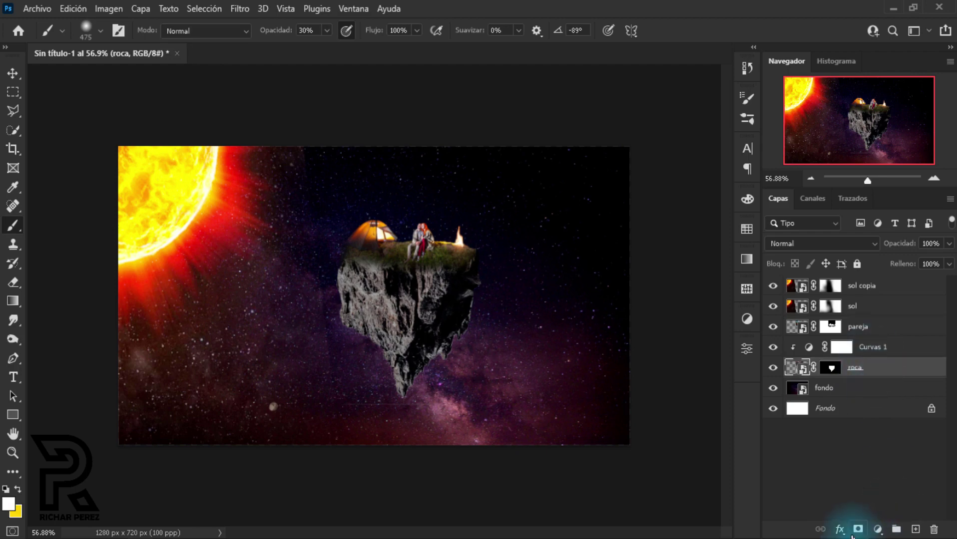
{"action": "left_click", "coordinate": [876, 531]}
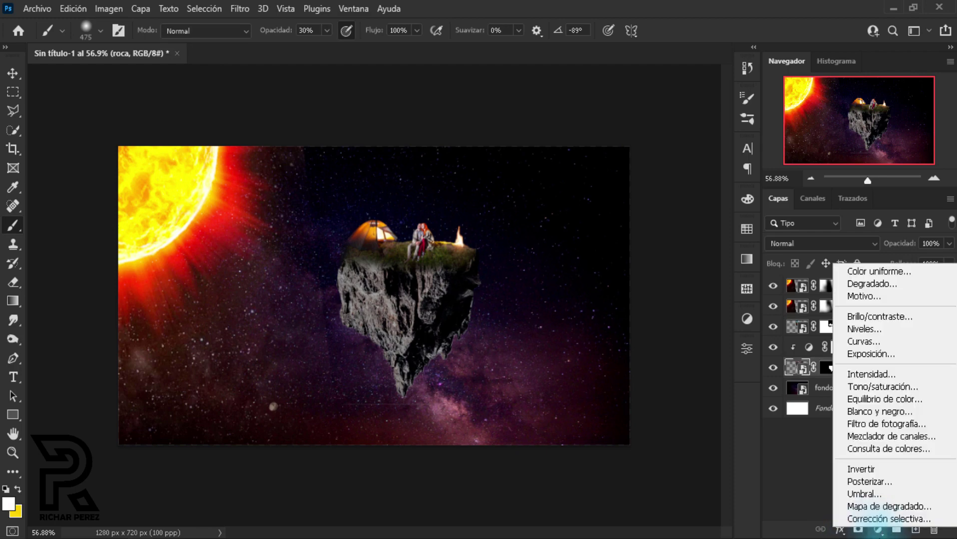
{"action": "left_click", "coordinate": [883, 399]}
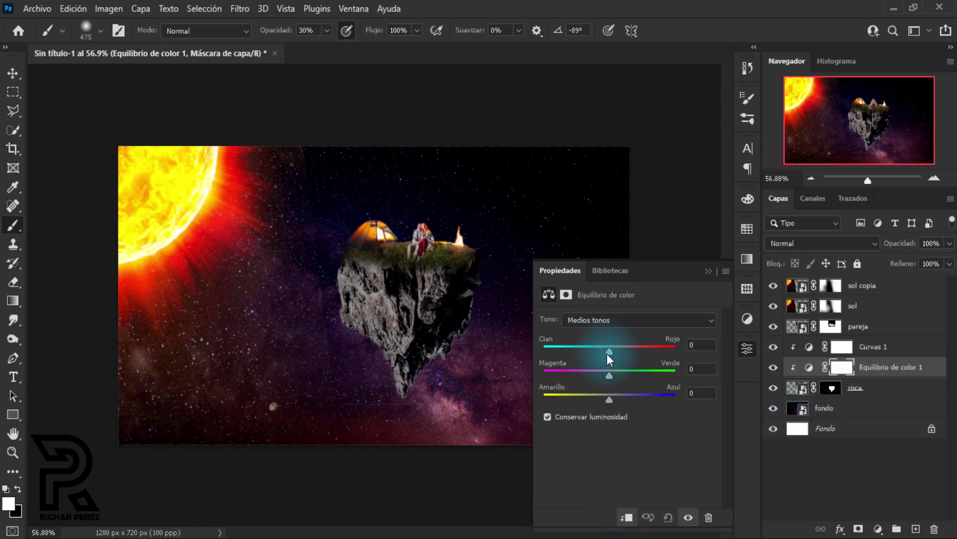
- Set midtones to Cyan-Red +100, Magenta-Green +5, Yellow-Blue -70, then invert the mask to black
{"action": "left_click_drag", "start_coordinate": [608, 352], "coordinate": [643, 351]}
{"action": "left_click_drag", "start_coordinate": [609, 399], "coordinate": [569, 407]}
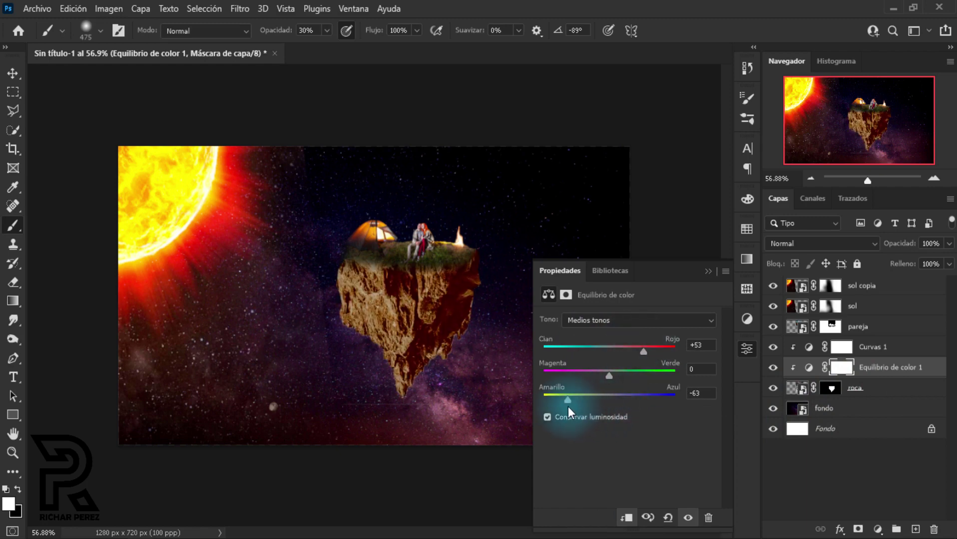
{"action": "left_click_drag", "start_coordinate": [566, 407], "coordinate": [574, 407]}
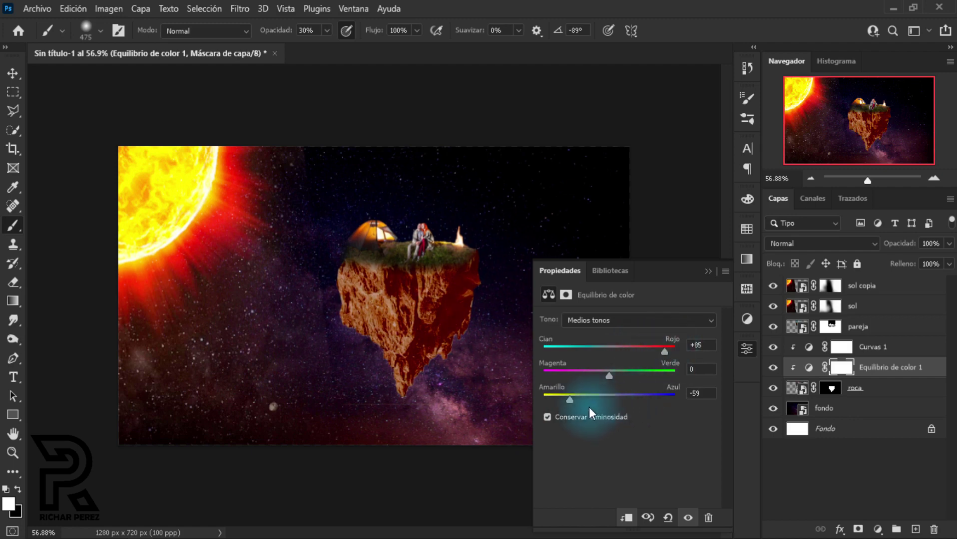
{"action": "mouse_move", "coordinate": [570, 400]}
{"action": "left_mouse_down"}
{"action": "mouse_move", "coordinate": [553, 400]}
{"action": "mouse_move", "coordinate": [563, 400]}
{"action": "left_mouse_up"}
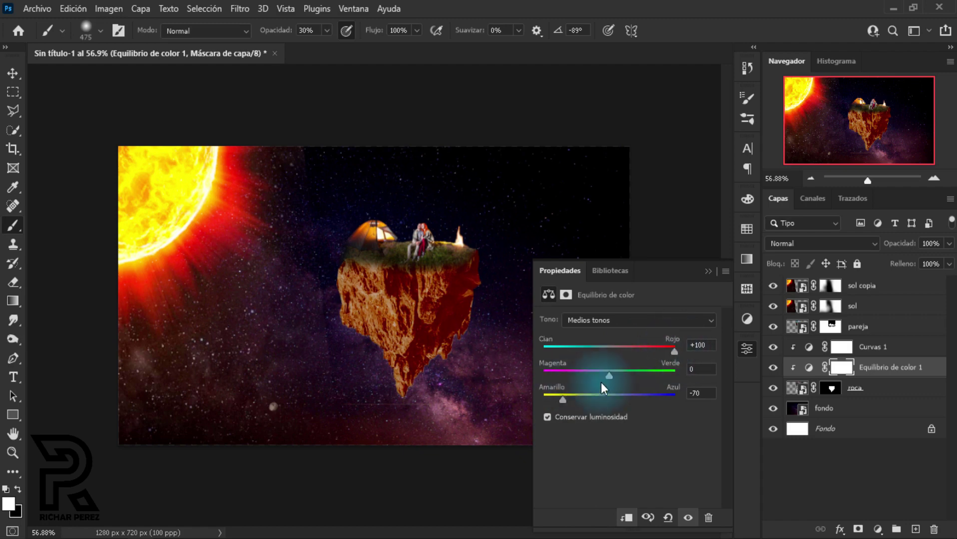
{"action": "mouse_move", "coordinate": [613, 376]}
{"action": "left_mouse_down"}
{"action": "mouse_move", "coordinate": [594, 377]}
{"action": "mouse_move", "coordinate": [621, 376]}
{"action": "mouse_move", "coordinate": [612, 378]}
{"action": "left_mouse_up"}
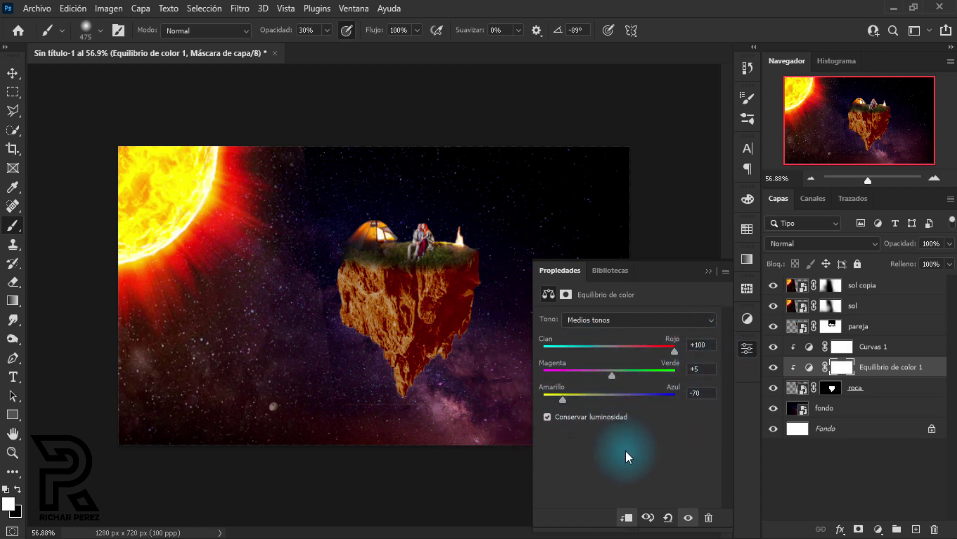
{"action": "left_click", "coordinate": [708, 272]}
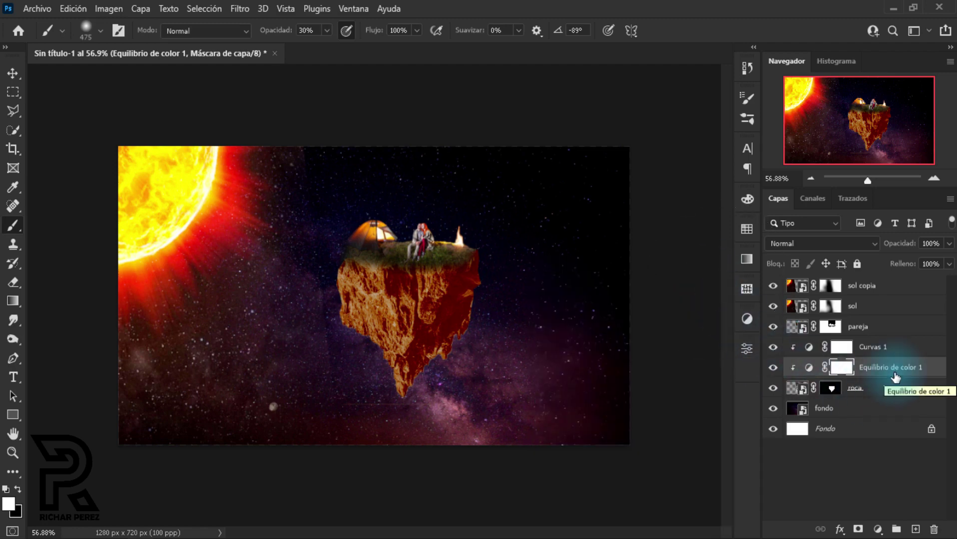
{"action": "key", "text": "ctrl+i"}
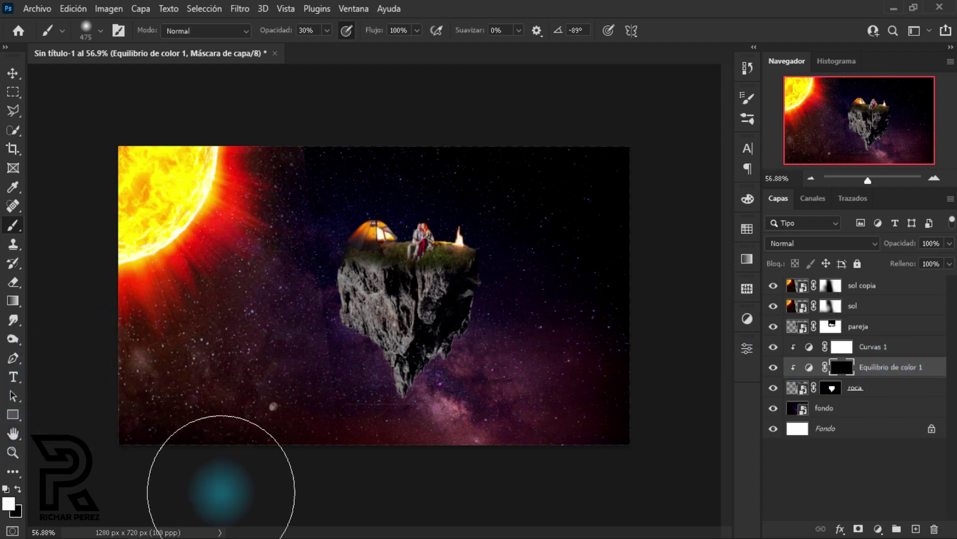
- Paint white at 30% on the Equilibrio de color 1 mask over the rock's left face
{"action": "scroll", "coordinate": [343, 358], "scroll_direction": "up", "scroll_amount": 3}
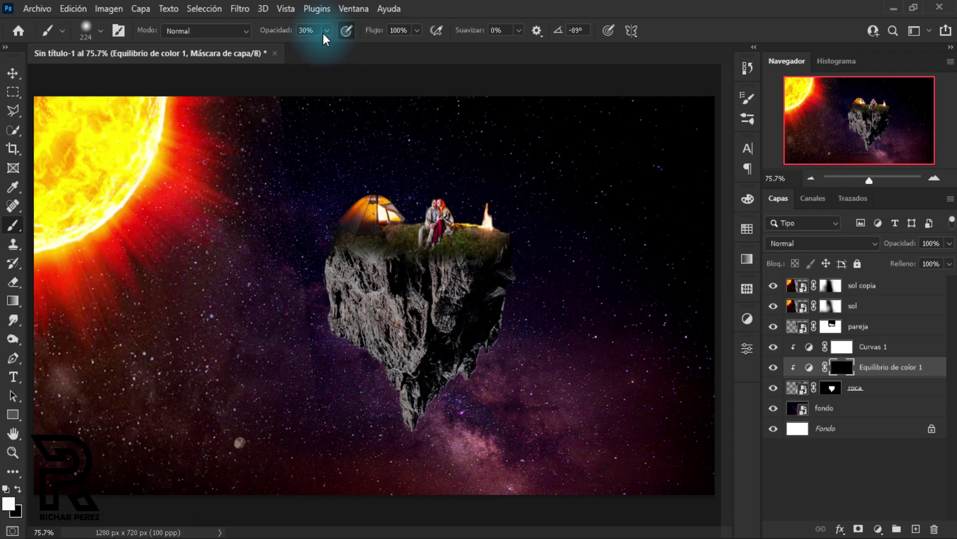
{"action": "mouse_move", "coordinate": [407, 371]}
{"action": "left_mouse_down"}
{"action": "mouse_move", "coordinate": [314, 313]}
{"action": "mouse_move", "coordinate": [346, 352]}
{"action": "mouse_move", "coordinate": [336, 348]}
{"action": "mouse_move", "coordinate": [316, 274]}
{"action": "mouse_move", "coordinate": [314, 368]}
{"action": "mouse_move", "coordinate": [331, 295]}
{"action": "mouse_move", "coordinate": [321, 359]}
{"action": "mouse_move", "coordinate": [352, 314]}
{"action": "left_mouse_up"}
{"action": "mouse_move", "coordinate": [368, 475]}
{"action": "left_mouse_down"}
{"action": "mouse_move", "coordinate": [353, 283]}
{"action": "mouse_move", "coordinate": [342, 385]}
{"action": "mouse_move", "coordinate": [357, 391]}
{"action": "mouse_move", "coordinate": [370, 423]}
{"action": "mouse_move", "coordinate": [353, 402]}
{"action": "left_mouse_up"}
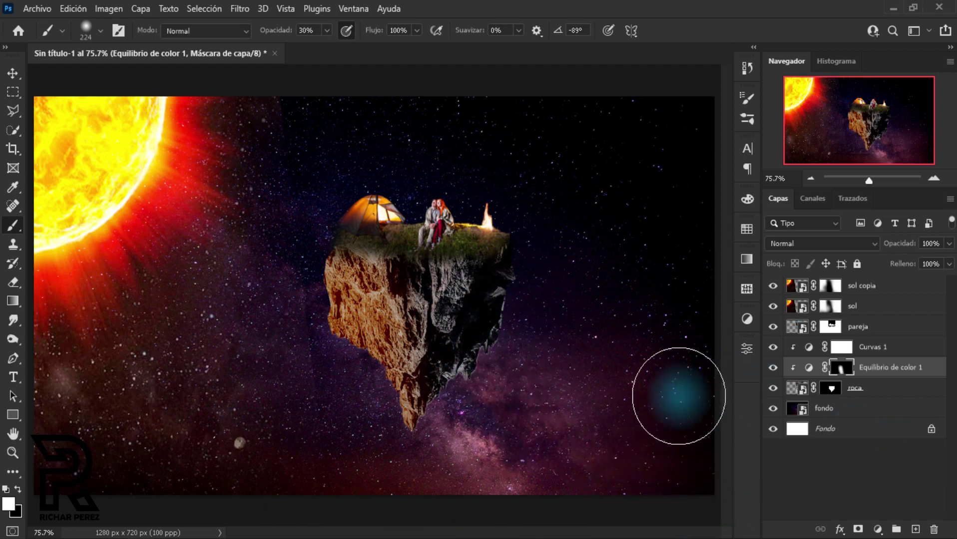
- Add a second Color Balance shifting the rock's midtones toward cyan, blue and magenta
{"action": "left_click", "coordinate": [878, 529]}
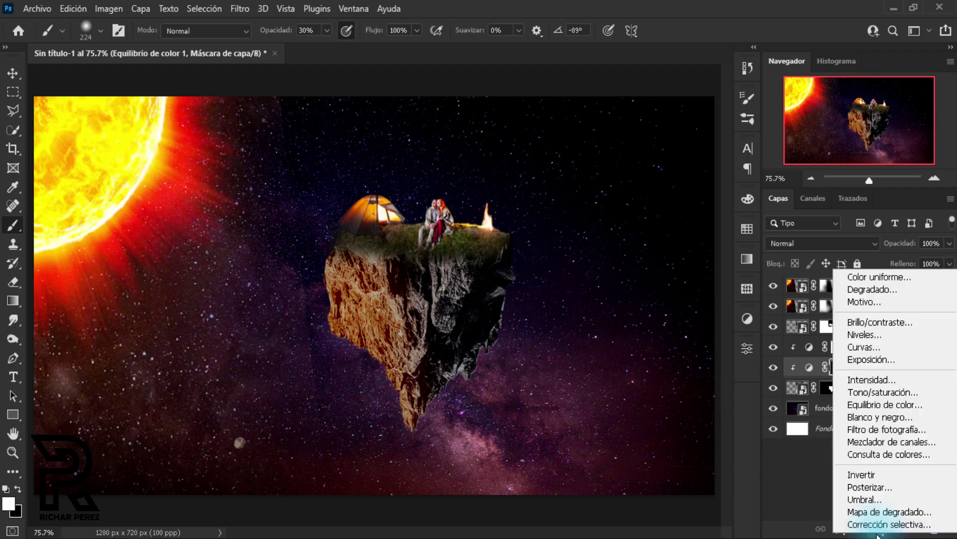
{"action": "left_click", "coordinate": [888, 405]}
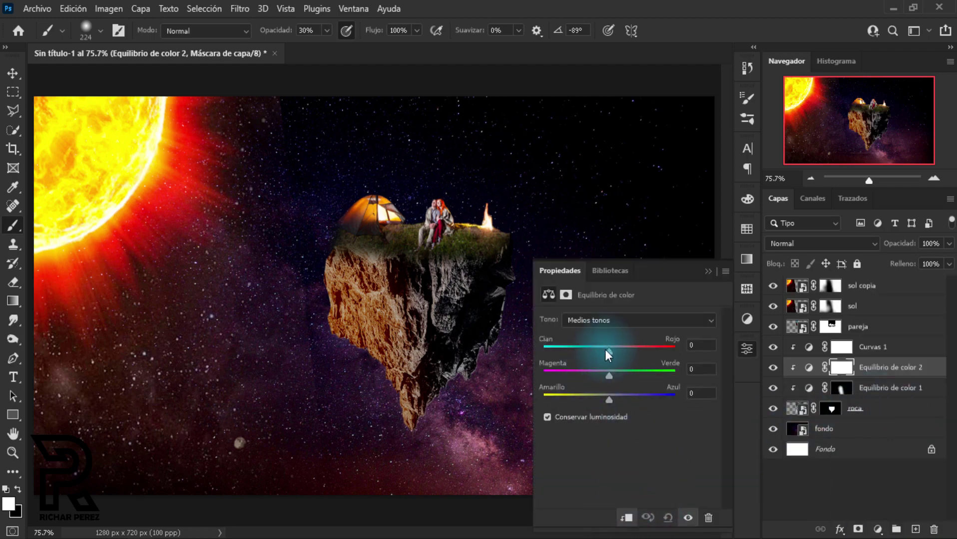
{"action": "mouse_move", "coordinate": [608, 350]}
{"action": "left_mouse_down"}
{"action": "mouse_move", "coordinate": [590, 351]}
{"action": "mouse_move", "coordinate": [610, 356]}
{"action": "left_mouse_up"}
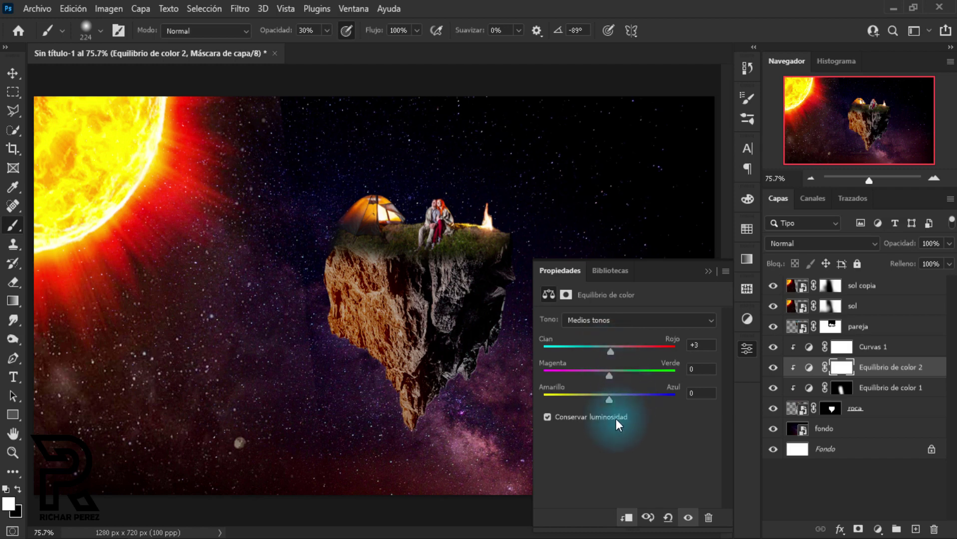
{"action": "mouse_move", "coordinate": [633, 399]}
{"action": "left_mouse_down"}
{"action": "mouse_move", "coordinate": [642, 400]}
{"action": "mouse_move", "coordinate": [631, 400]}
{"action": "left_mouse_up"}
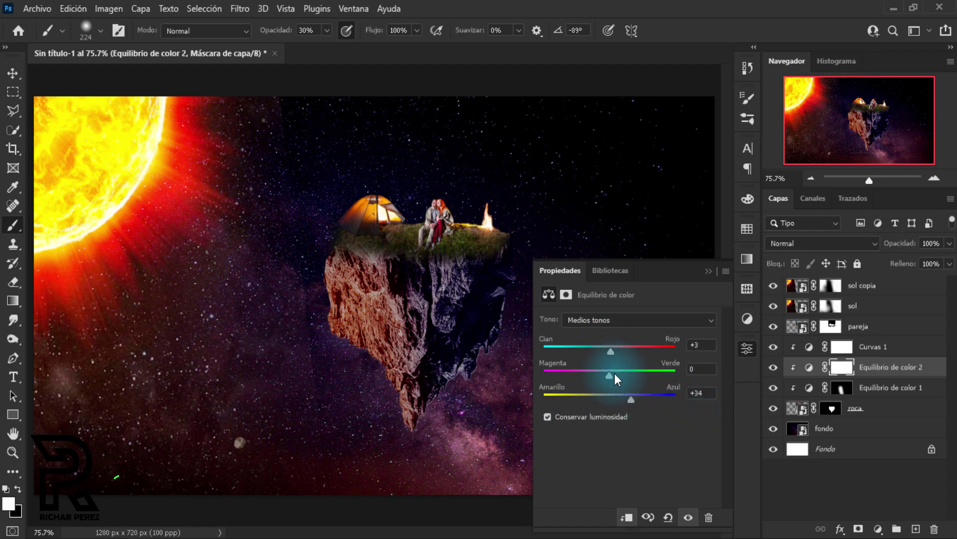
{"action": "mouse_move", "coordinate": [611, 350]}
{"action": "left_mouse_down"}
{"action": "mouse_move", "coordinate": [594, 353]}
{"action": "mouse_move", "coordinate": [605, 354]}
{"action": "left_mouse_up"}
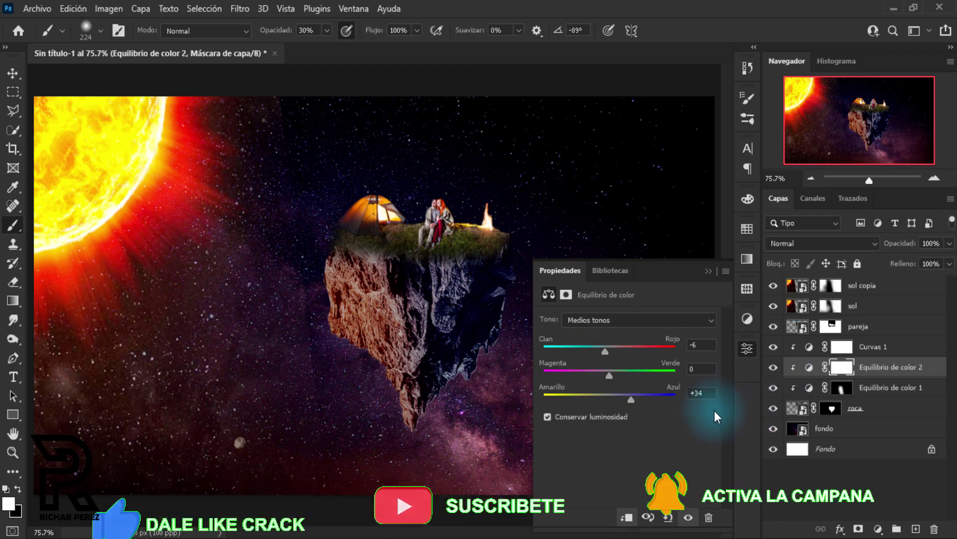
{"action": "mouse_move", "coordinate": [605, 377]}
{"action": "left_mouse_down"}
{"action": "mouse_move", "coordinate": [633, 376]}
{"action": "mouse_move", "coordinate": [598, 378]}
{"action": "left_mouse_up"}
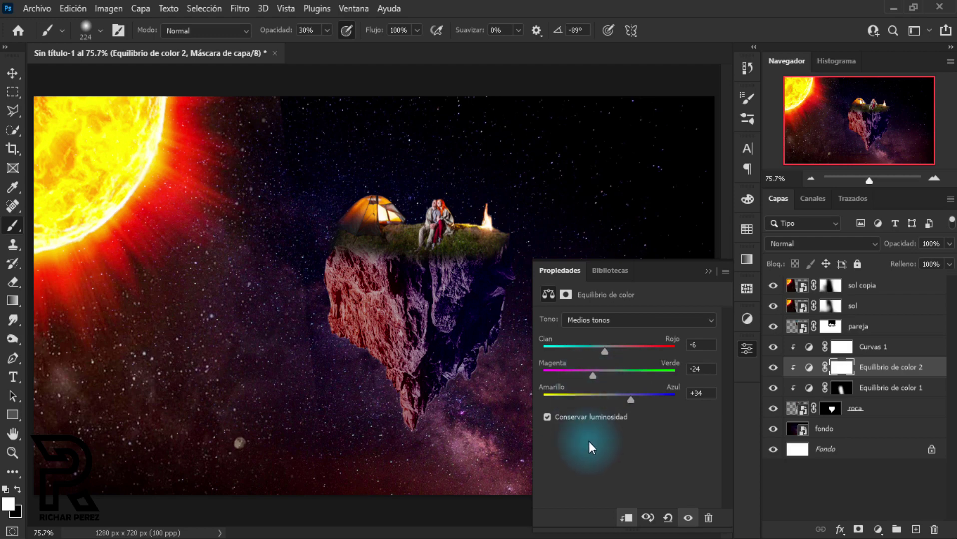
{"action": "left_click", "coordinate": [708, 272]}
- Paint the Equilibrio de color 2 mask on the rock, then select the pareja layer
{"action": "scroll", "coordinate": [406, 416], "scroll_direction": "down", "scroll_amount": 1}
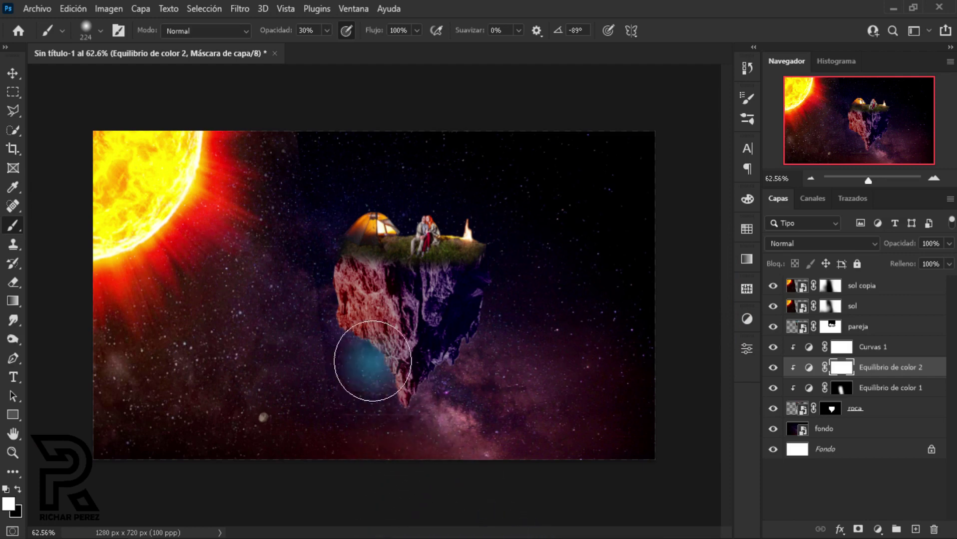
{"action": "mouse_move", "coordinate": [361, 244]}
{"action": "left_mouse_down"}
{"action": "mouse_move", "coordinate": [353, 258]}
{"action": "mouse_move", "coordinate": [375, 275]}
{"action": "left_mouse_up"}
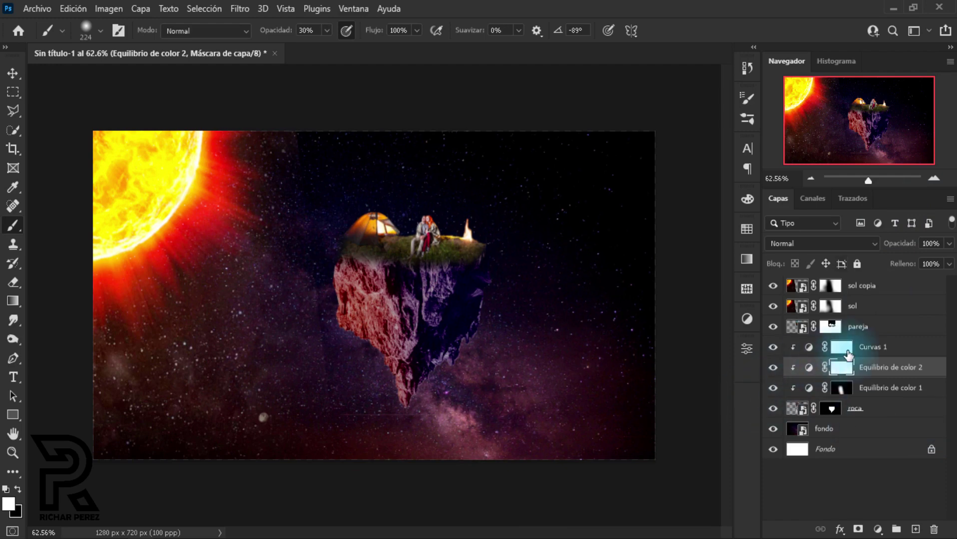
{"action": "left_click", "coordinate": [871, 327]}
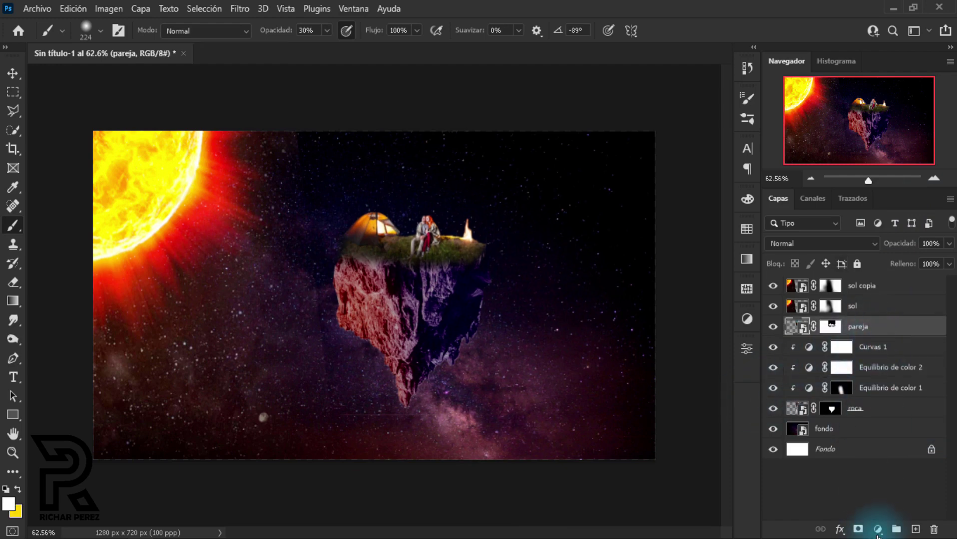
- Add a Color Balance clipped to pareja with midtones Cyan-Red +56 and Yellow-Blue -64
{"action": "left_click", "coordinate": [880, 532]}
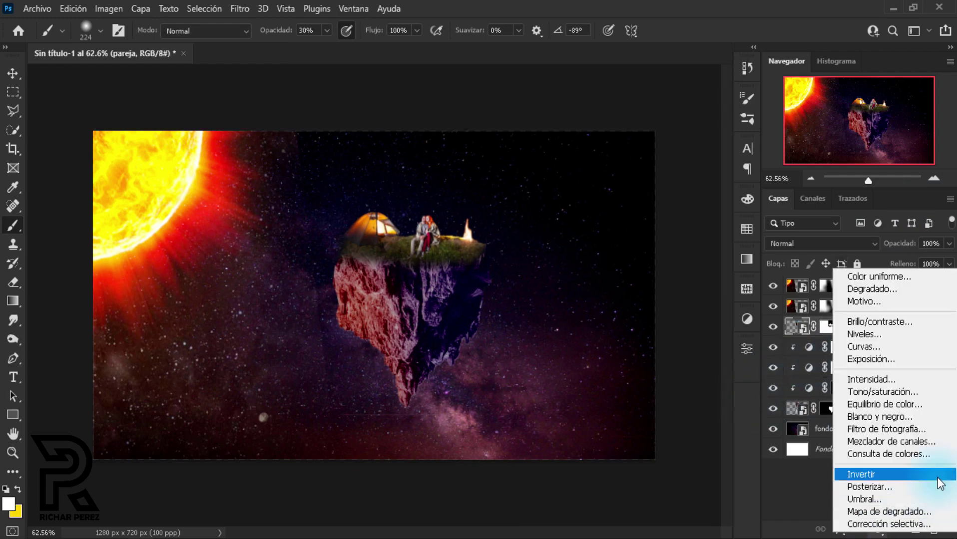
{"action": "left_click", "coordinate": [877, 405]}
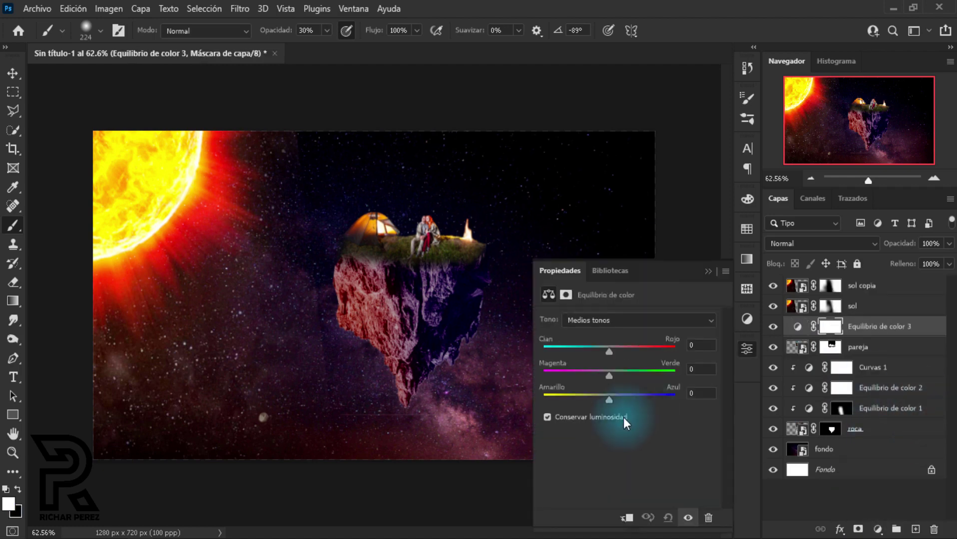
{"action": "left_click", "coordinate": [627, 519]}
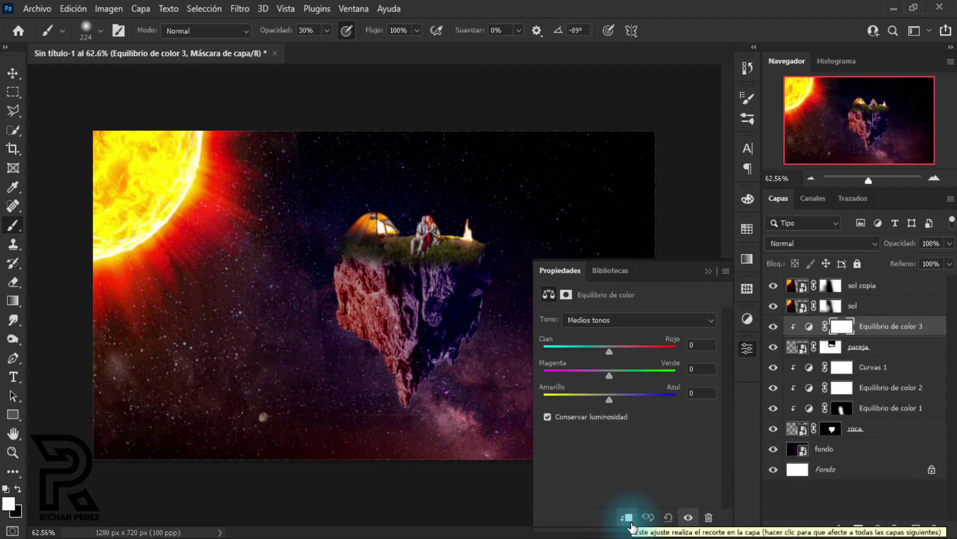
{"action": "left_click_drag", "start_coordinate": [608, 350], "coordinate": [647, 354]}
{"action": "mouse_move", "coordinate": [582, 409]}
{"action": "left_mouse_down"}
{"action": "mouse_move", "coordinate": [554, 413]}
{"action": "mouse_move", "coordinate": [567, 410]}
{"action": "left_mouse_up"}
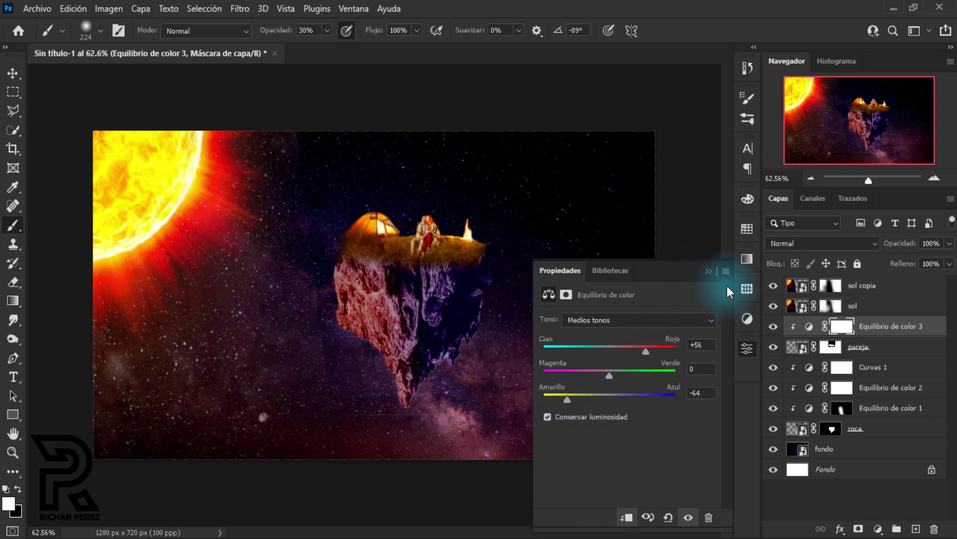
{"action": "left_click", "coordinate": [709, 271]}
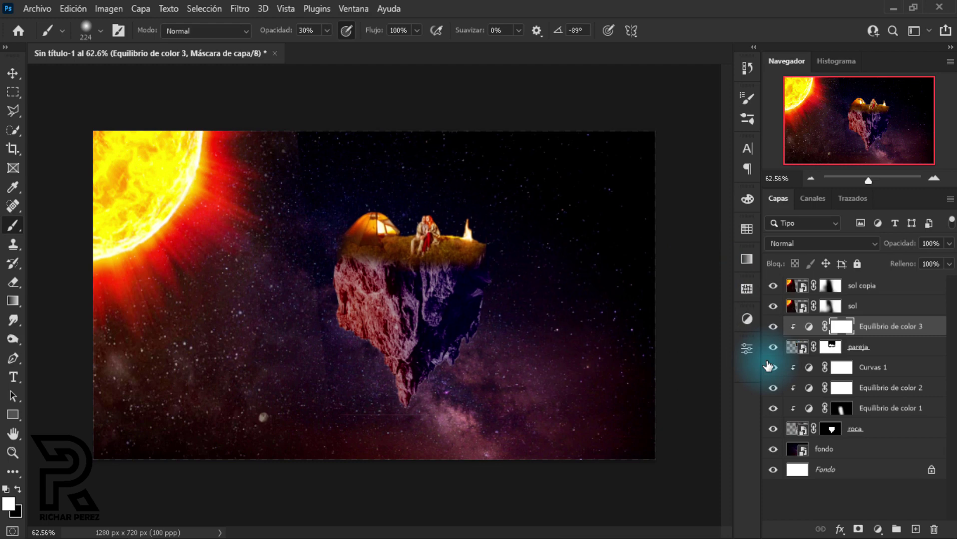
- Invert the Equilibrio de color 3 mask and paint it back at 24% left of the tent
{"action": "key", "text": "ctrl+i"}
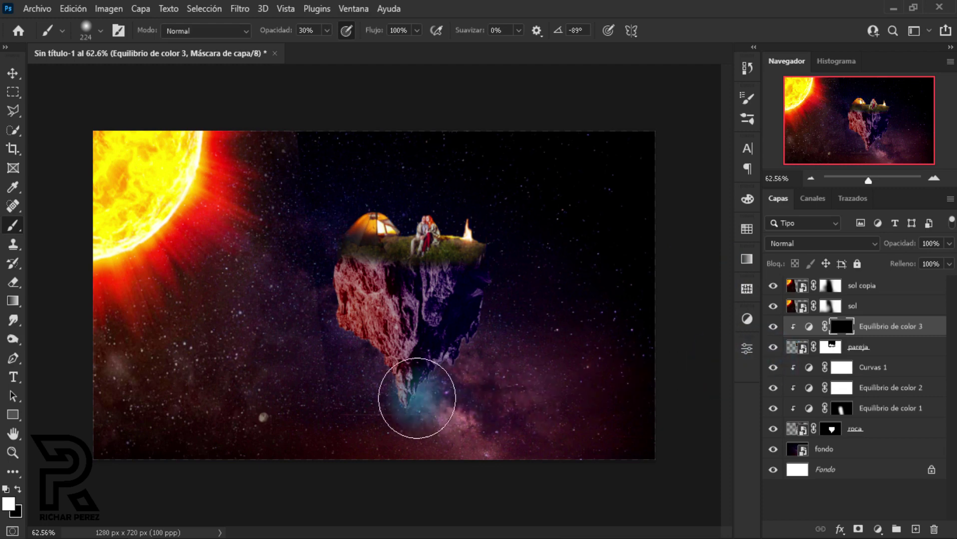
{"action": "scroll", "coordinate": [367, 406], "scroll_direction": "up", "scroll_amount": 1}
{"action": "scroll", "coordinate": [374, 299], "scroll_direction": "up", "scroll_amount": 1}
{"action": "scroll", "coordinate": [285, 335], "scroll_direction": "up", "scroll_amount": 1}
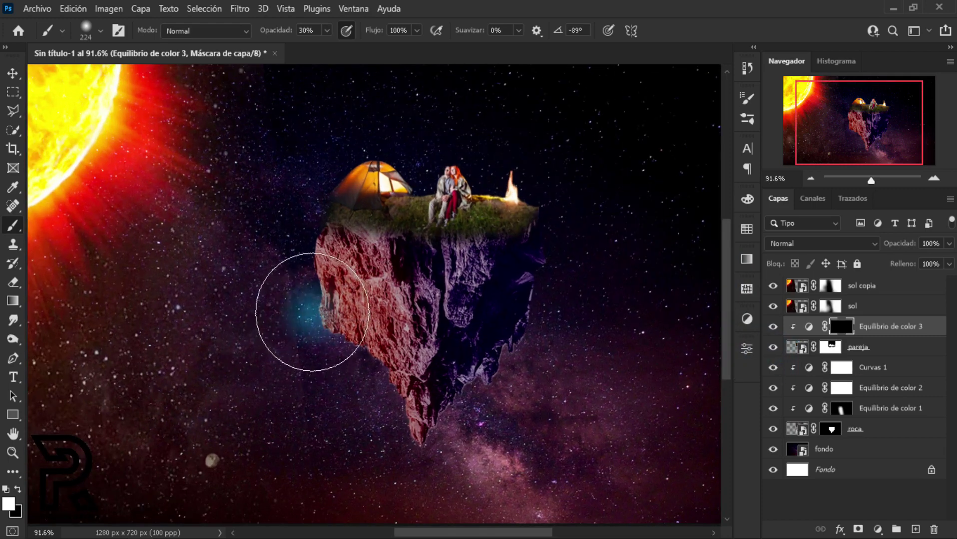
{"action": "scroll", "coordinate": [300, 324], "scroll_direction": "up", "scroll_amount": 2}
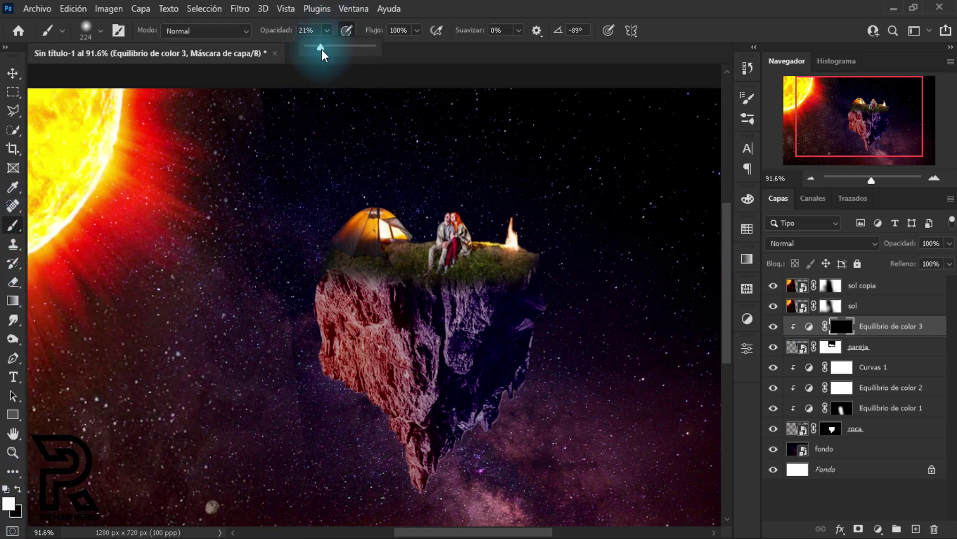
{"action": "left_click", "coordinate": [323, 49]}
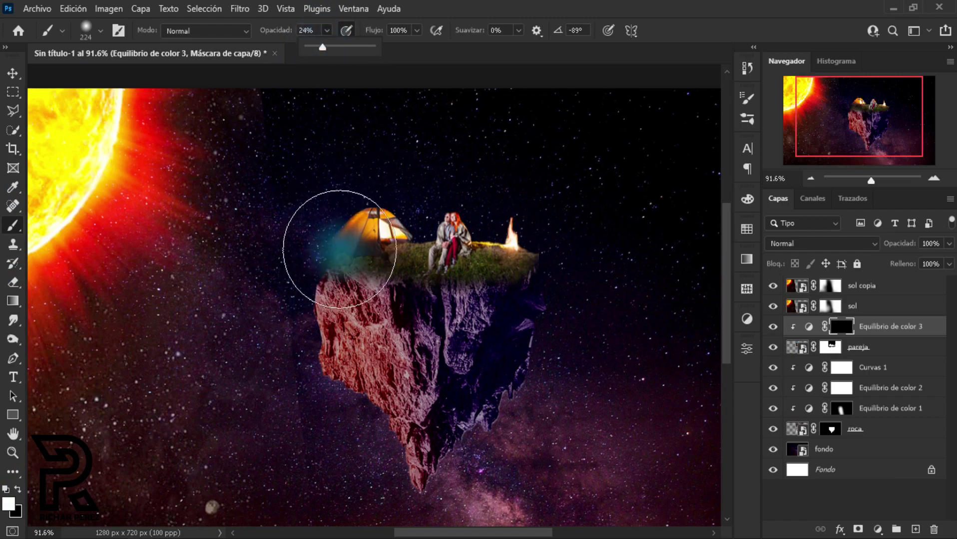
{"action": "left_click_drag", "start_coordinate": [291, 255], "coordinate": [320, 272]}
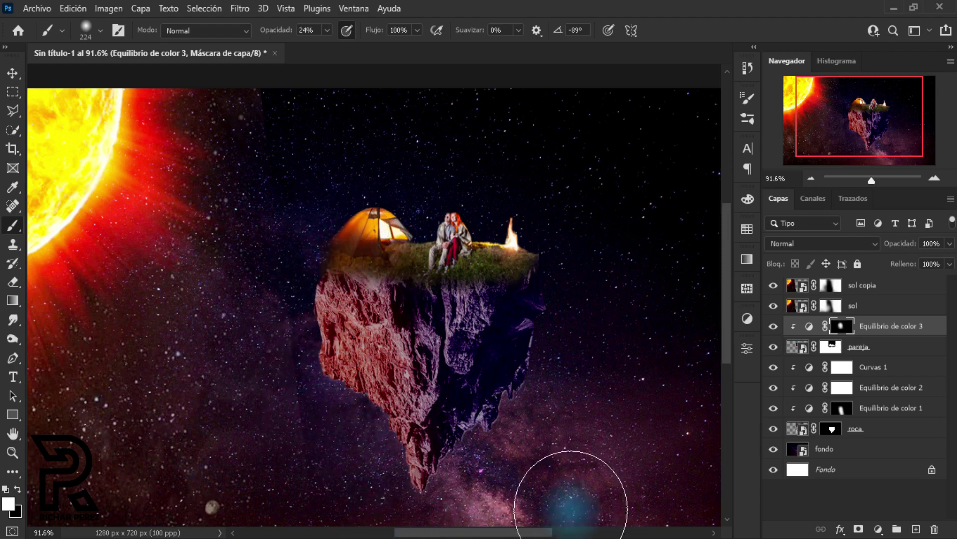
{"action": "scroll", "coordinate": [502, 449], "scroll_direction": "down", "scroll_amount": 2}
{"action": "scroll", "coordinate": [505, 443], "scroll_direction": "down", "scroll_amount": 1}
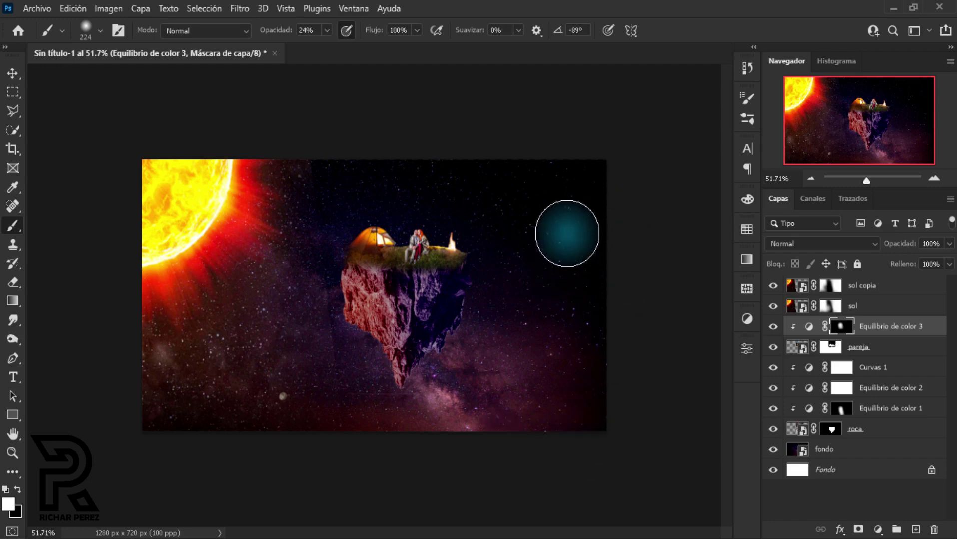
- Place the pngtree violet galaxy shooting-stars image as an embedded layer
{"action": "left_click", "coordinate": [37, 10]}
{"action": "left_click", "coordinate": [107, 327]}
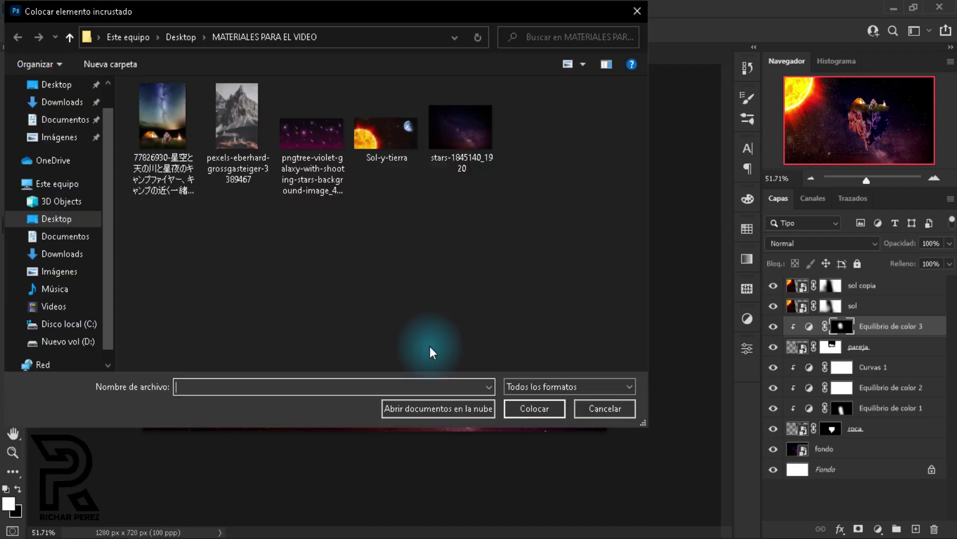
{"action": "left_click", "coordinate": [317, 146]}
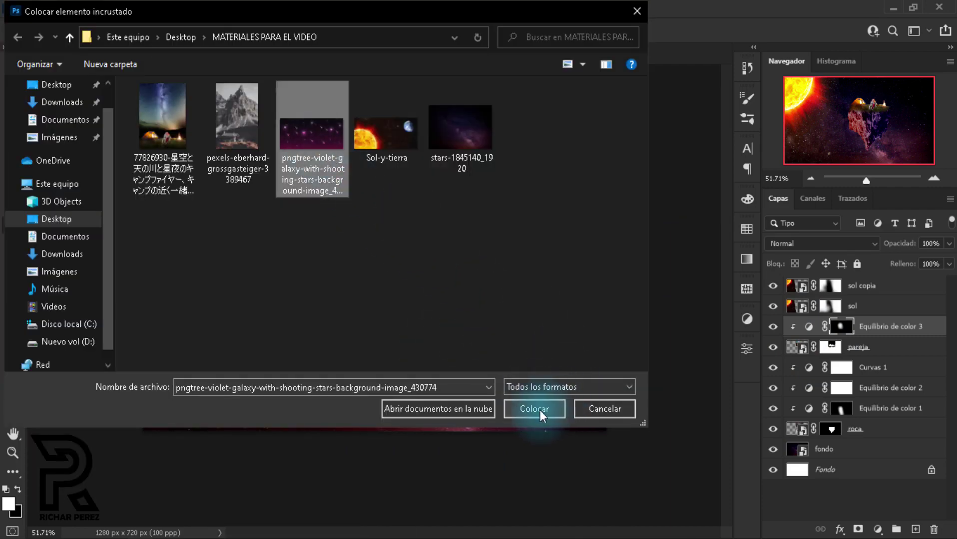
{"action": "left_click", "coordinate": [539, 409]}
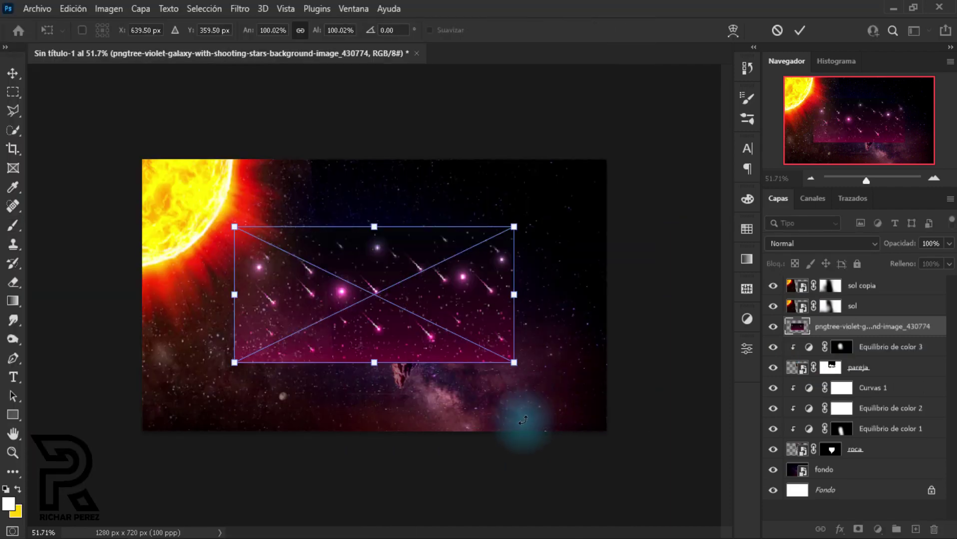
- Flip the shooting-stars image horizontally and scale it to about 153% across the top
{"action": "right_click", "coordinate": [467, 314]}
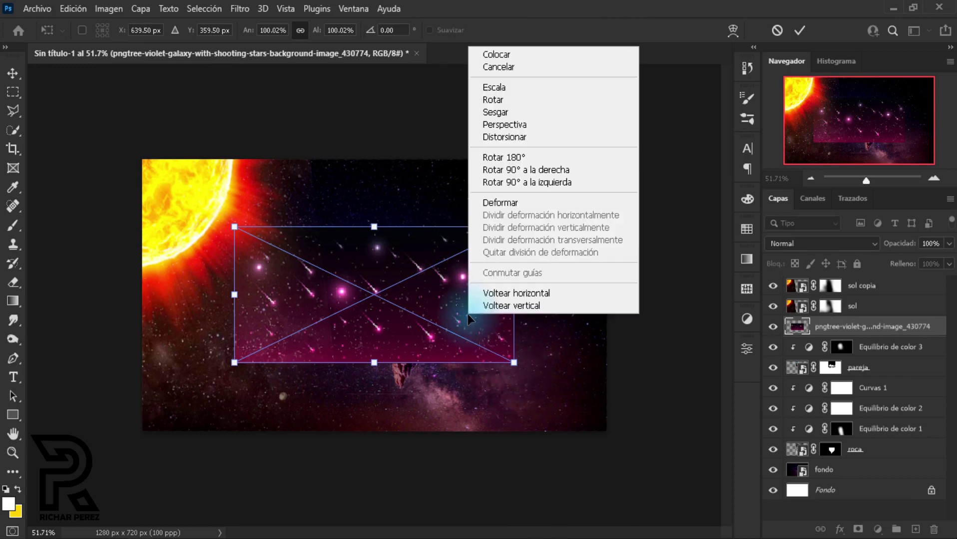
{"action": "left_click", "coordinate": [519, 297]}
{"action": "mouse_move", "coordinate": [513, 294]}
{"action": "left_mouse_down"}
{"action": "mouse_move", "coordinate": [603, 351]}
{"action": "mouse_move", "coordinate": [529, 253]}
{"action": "left_mouse_up"}
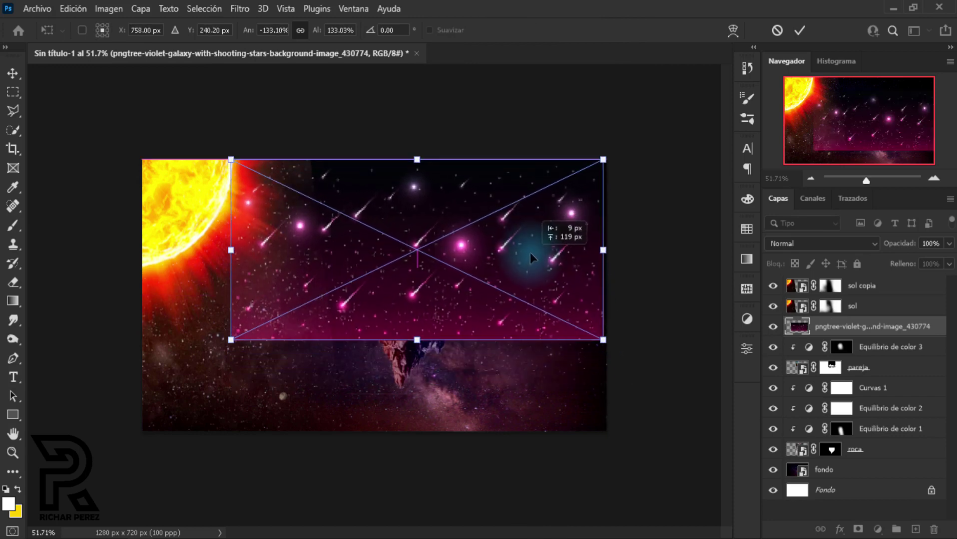
{"action": "left_click_drag", "start_coordinate": [417, 342], "coordinate": [419, 367]}
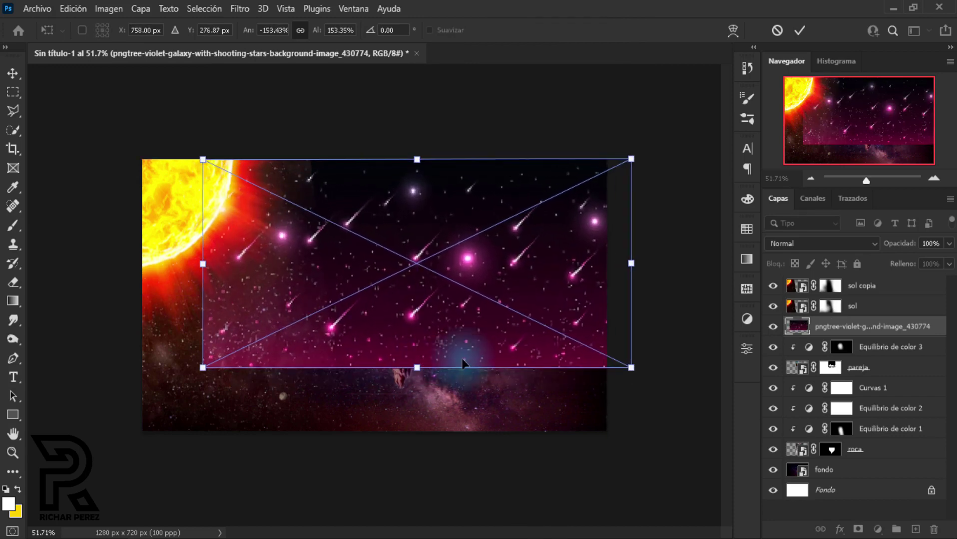
{"action": "mouse_move", "coordinate": [484, 343]}
{"action": "left_mouse_down"}
{"action": "mouse_move", "coordinate": [483, 364]}
{"action": "mouse_move", "coordinate": [464, 342]}
{"action": "left_mouse_up"}
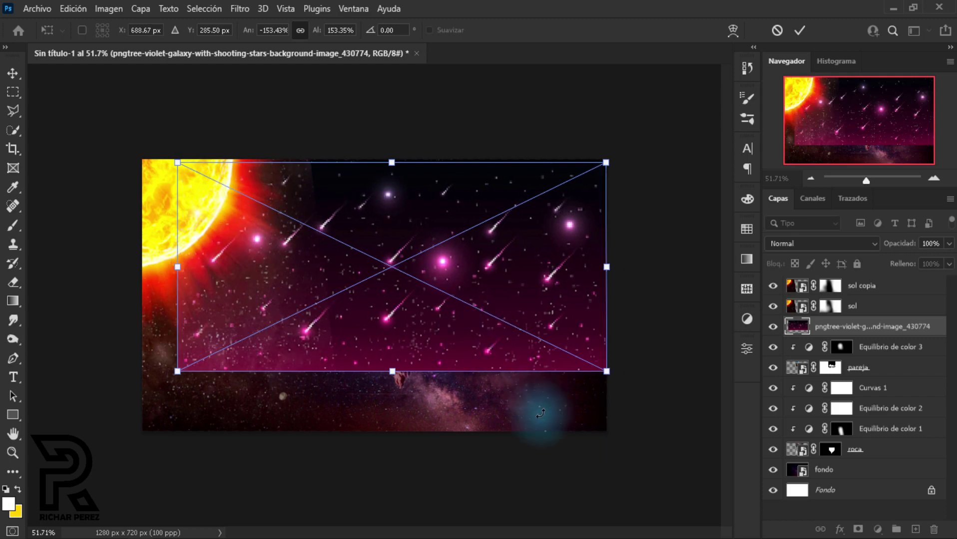
{"action": "key", "text": "Return"}
{"action": "key", "text": "b"}
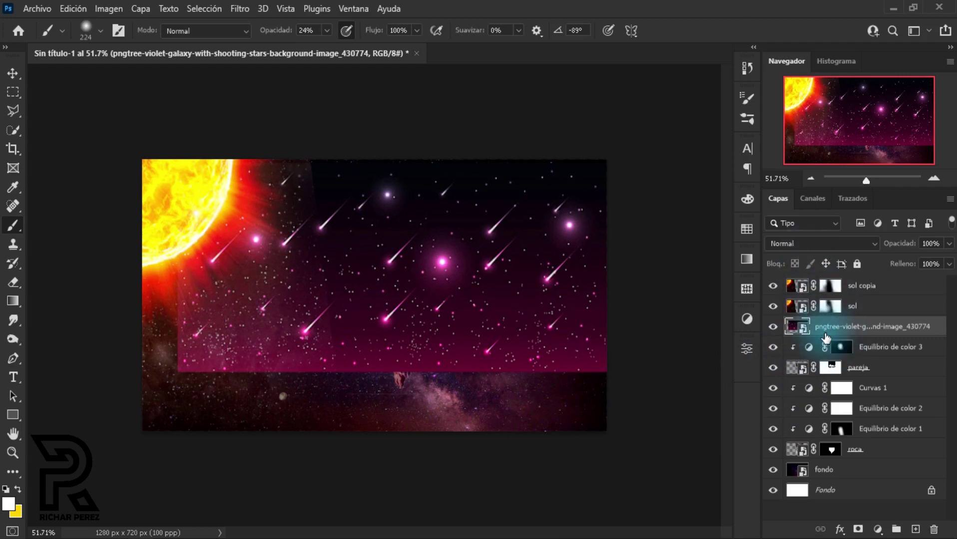
- Set the stars layer to Sobreexponer color, rename it estrellas, and add a layer mask
{"action": "left_click", "coordinate": [814, 243]}
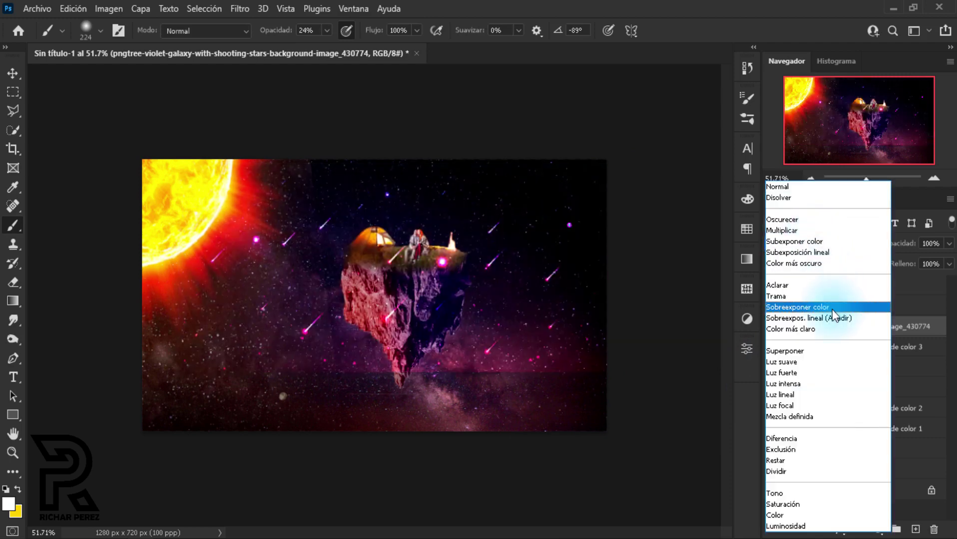
{"action": "left_click", "coordinate": [833, 307]}
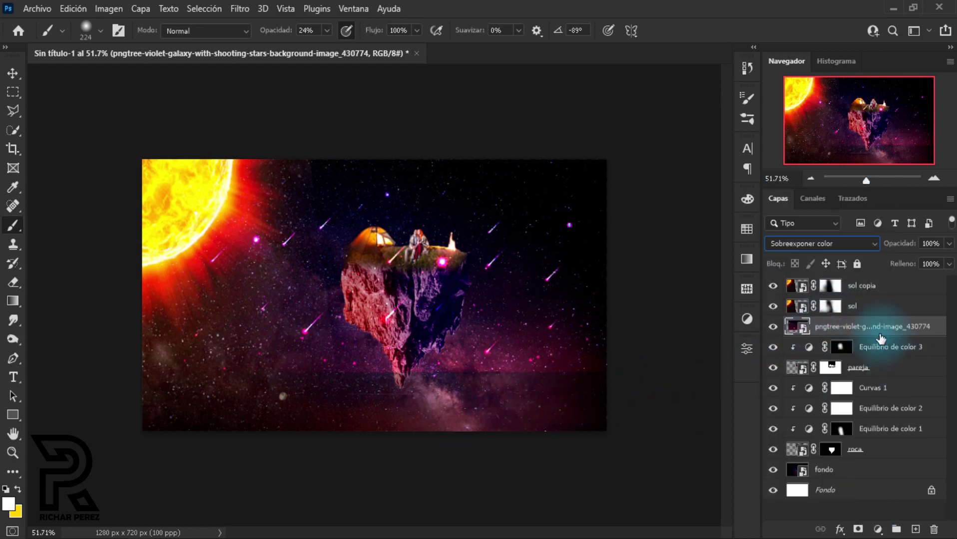
{"action": "double_click", "coordinate": [849, 327]}
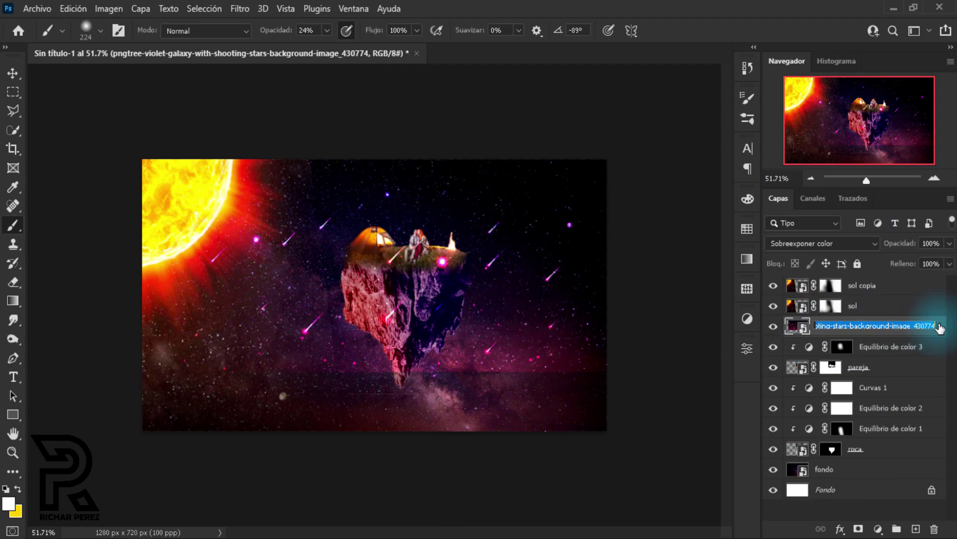
{"action": "type", "text": "estrellas"}
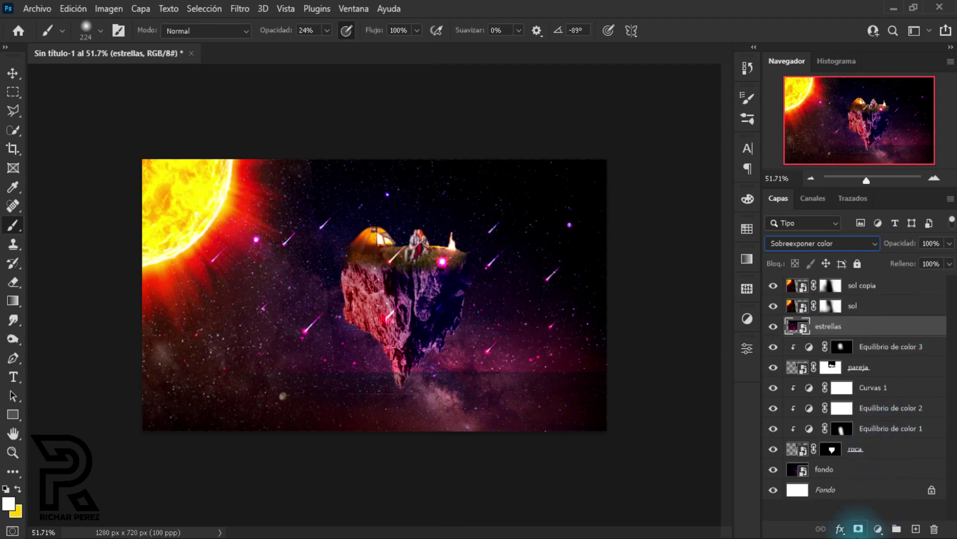
{"action": "left_click", "coordinate": [857, 530]}
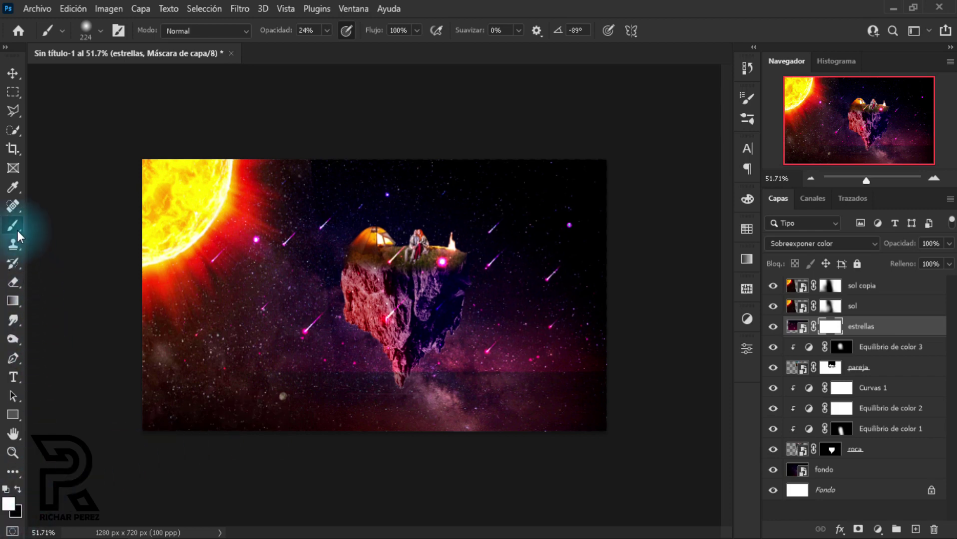
- Paint black at 24% on the estrellas mask to soften the stars across the lower scene
{"action": "left_click", "coordinate": [17, 490]}
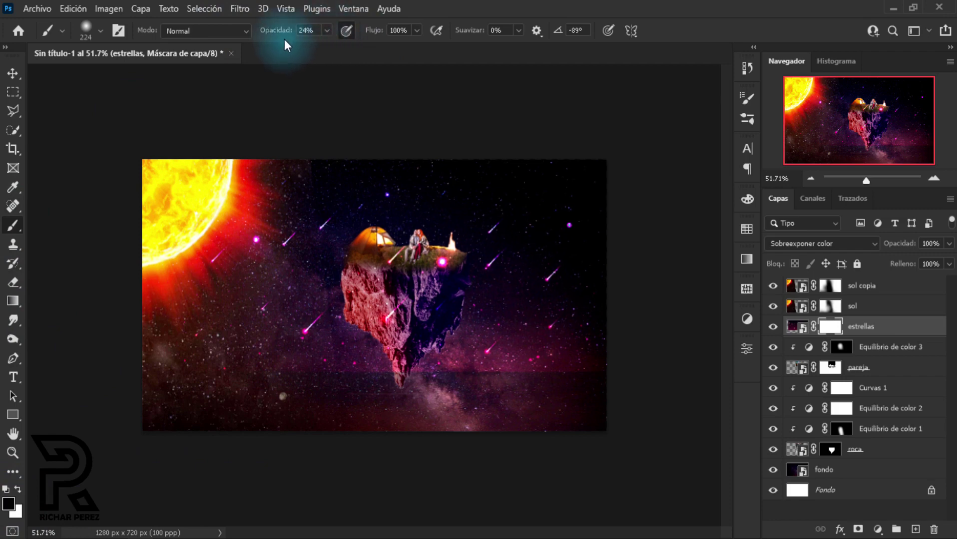
{"action": "scroll", "coordinate": [607, 398], "scroll_direction": "up", "scroll_amount": 1}
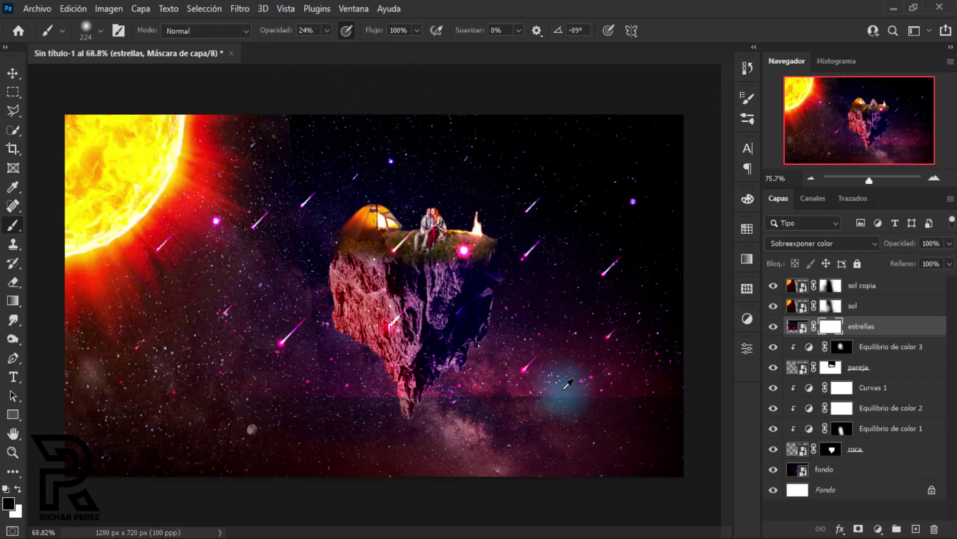
{"action": "scroll", "coordinate": [612, 418], "scroll_direction": "up", "scroll_amount": 1}
{"action": "left_click_drag", "start_coordinate": [535, 533], "coordinate": [557, 533]}
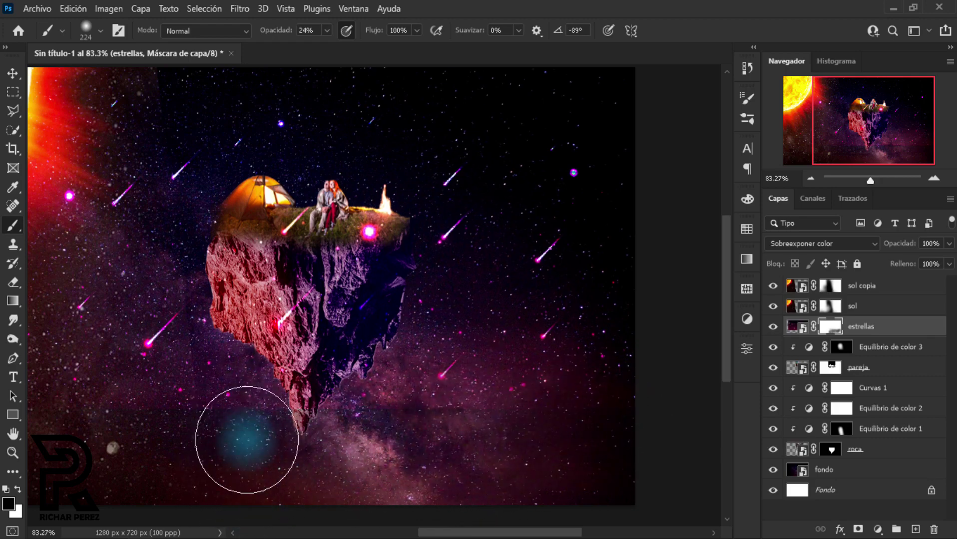
{"action": "left_click_drag", "start_coordinate": [492, 532], "coordinate": [440, 533]}
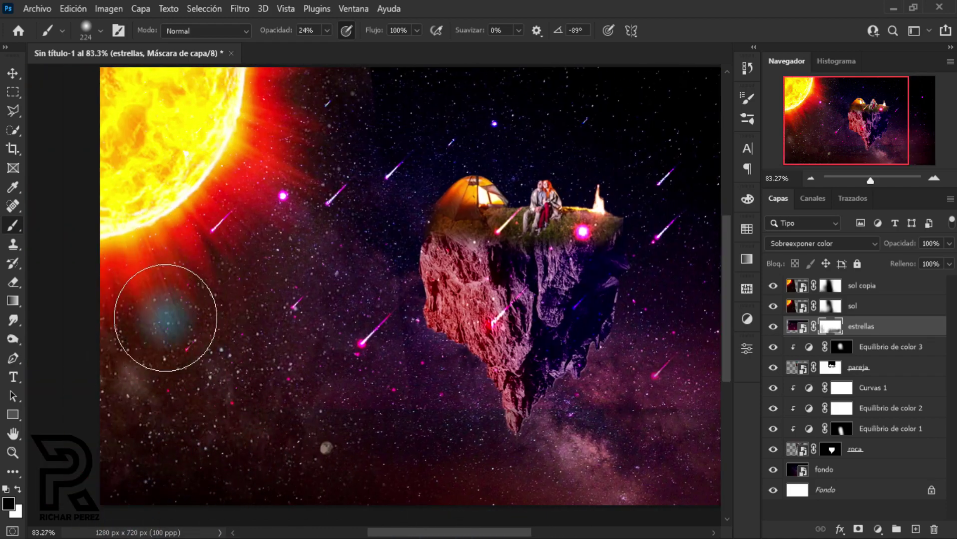
{"action": "scroll", "coordinate": [171, 309], "scroll_direction": "down", "scroll_amount": 2}
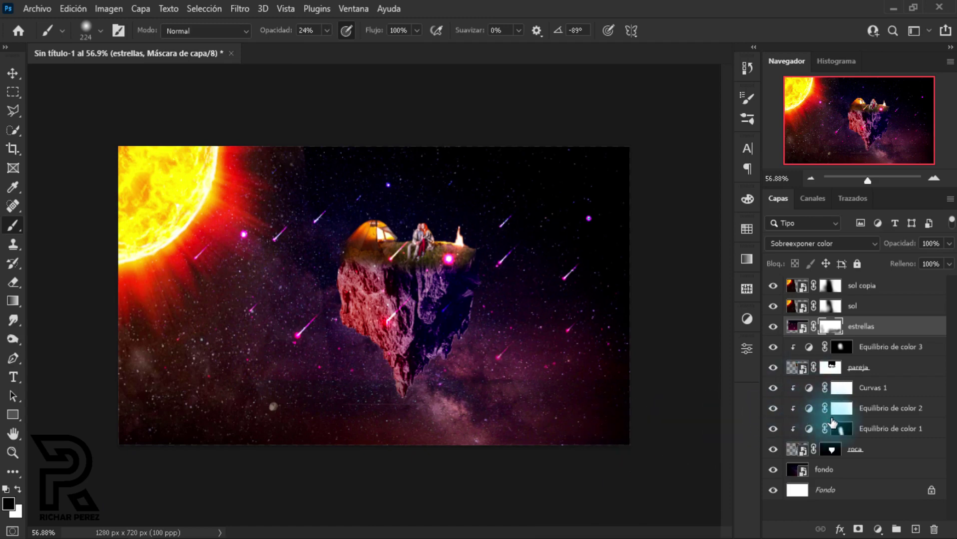
- Select sol copia and add a default Curves layer, Curvas 2, above it
{"action": "key", "text": "alt+shift+s"}
{"action": "left_click", "coordinate": [884, 292]}
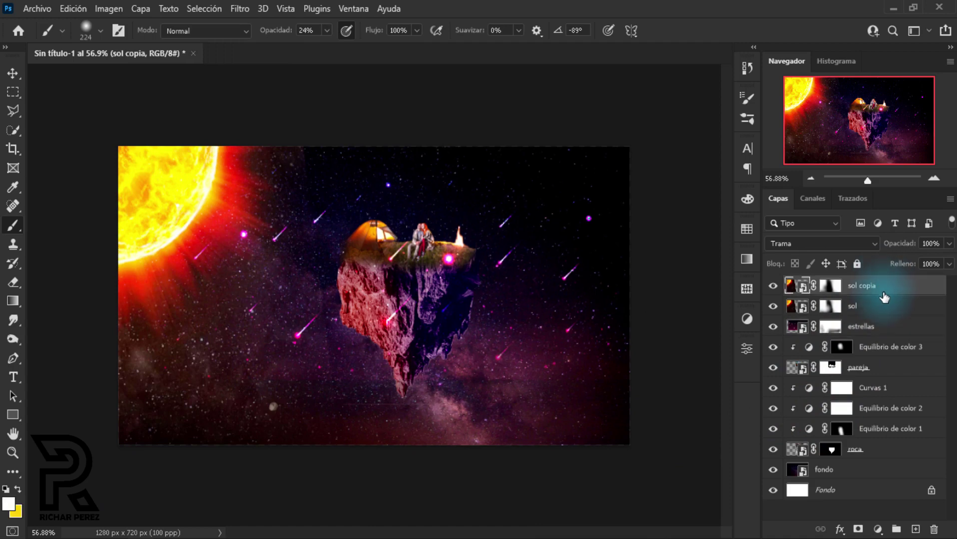
{"action": "scroll", "coordinate": [482, 287], "scroll_direction": "up", "scroll_amount": 1}
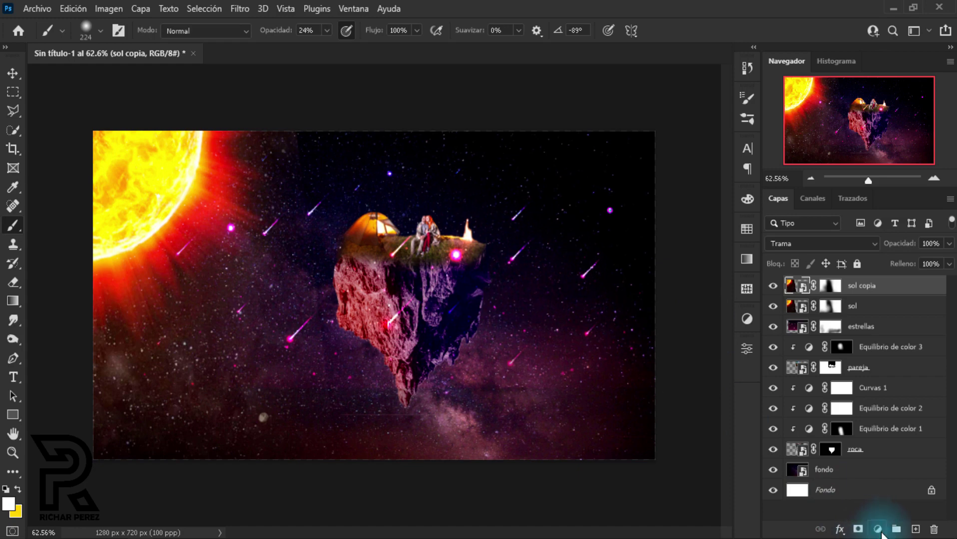
{"action": "left_click", "coordinate": [878, 530]}
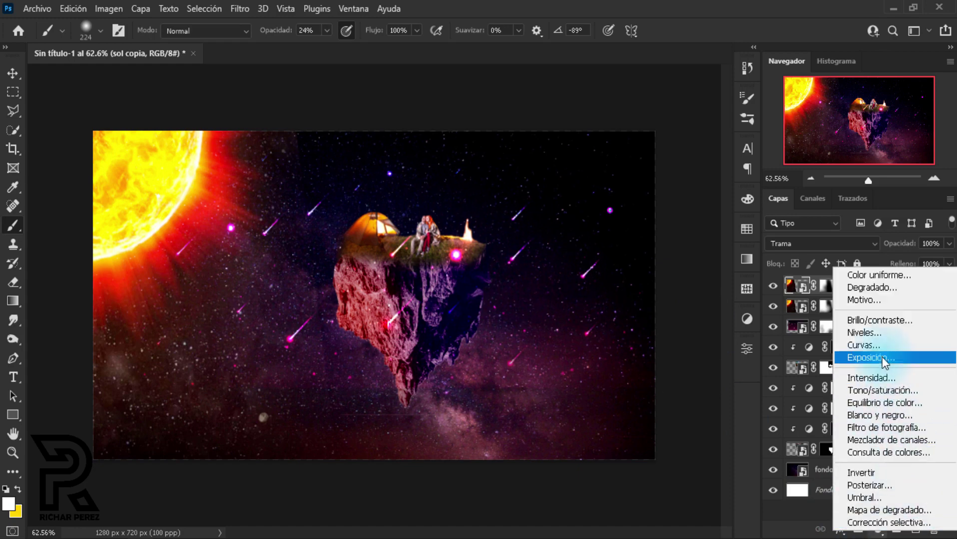
{"action": "left_click", "coordinate": [877, 345]}
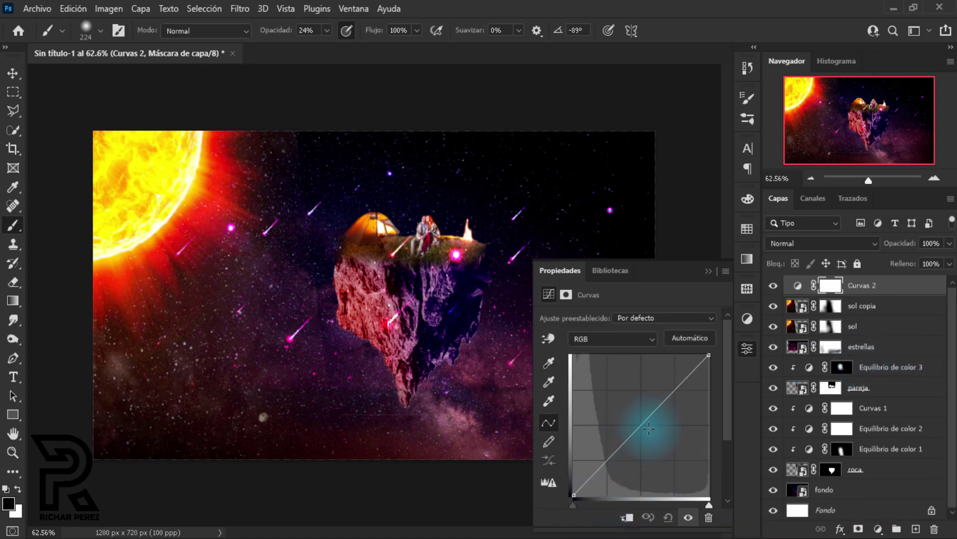
- Raise the Azul and Rojo shadow points in Curvas 2, then toggle the layer to compare
{"action": "left_click", "coordinate": [617, 339]}
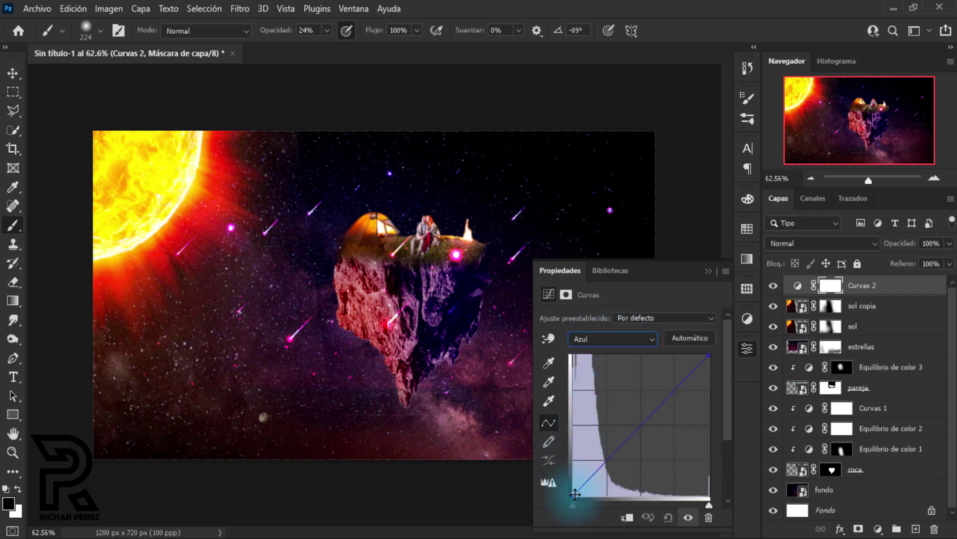
{"action": "left_click_drag", "start_coordinate": [573, 496], "coordinate": [576, 505]}
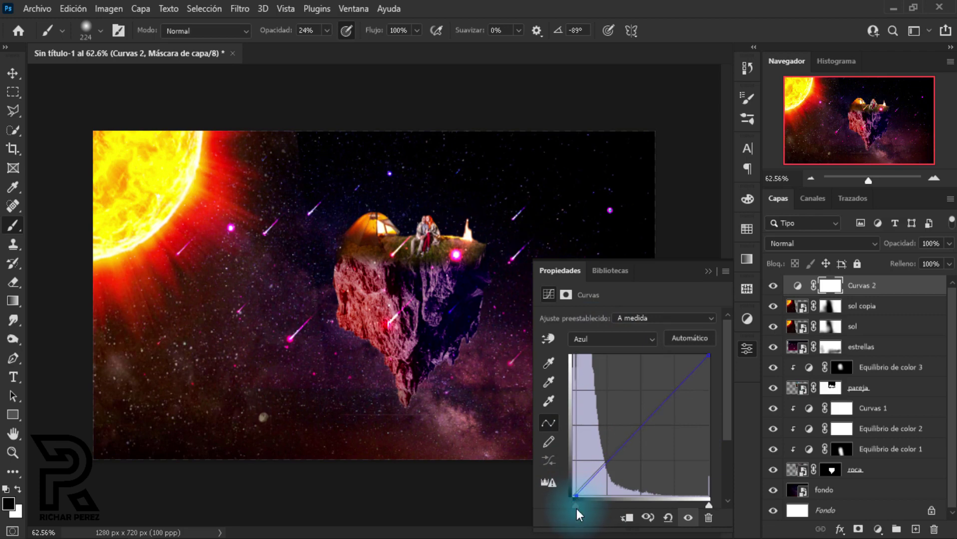
{"action": "left_click", "coordinate": [615, 341]}
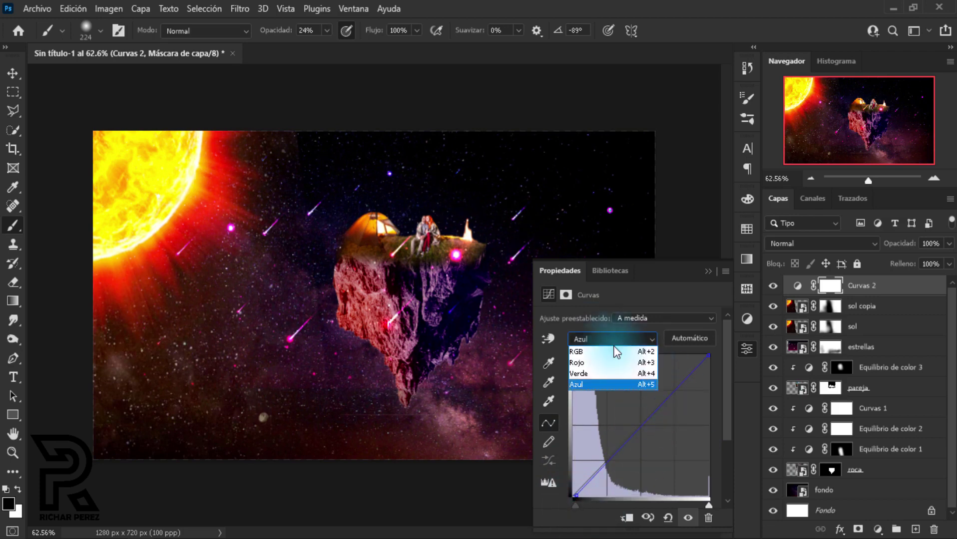
{"action": "left_click", "coordinate": [592, 364]}
{"action": "mouse_move", "coordinate": [573, 497]}
{"action": "left_mouse_down"}
{"action": "mouse_move", "coordinate": [570, 487]}
{"action": "mouse_move", "coordinate": [574, 503]}
{"action": "left_mouse_up"}
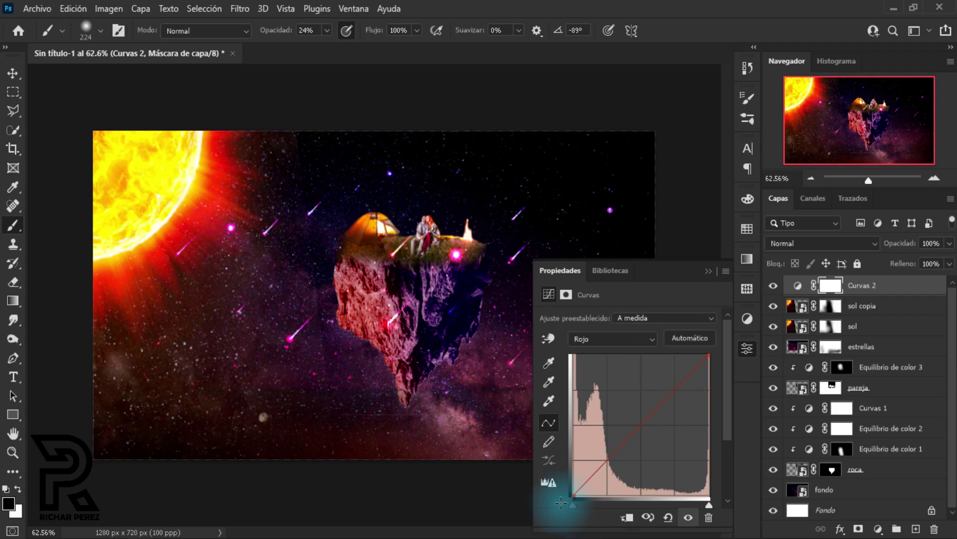
{"action": "left_click_drag", "start_coordinate": [552, 493], "coordinate": [549, 489]}
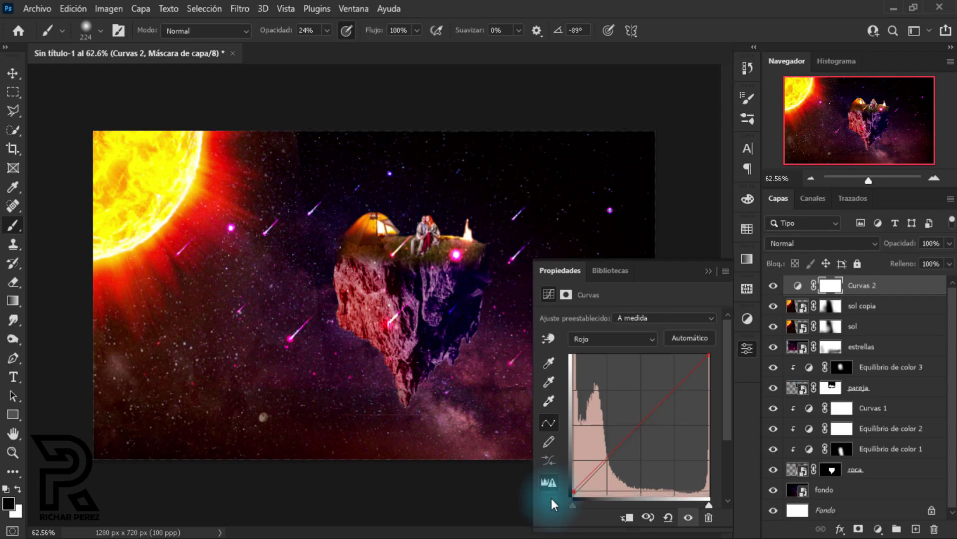
{"action": "left_click", "coordinate": [708, 271]}
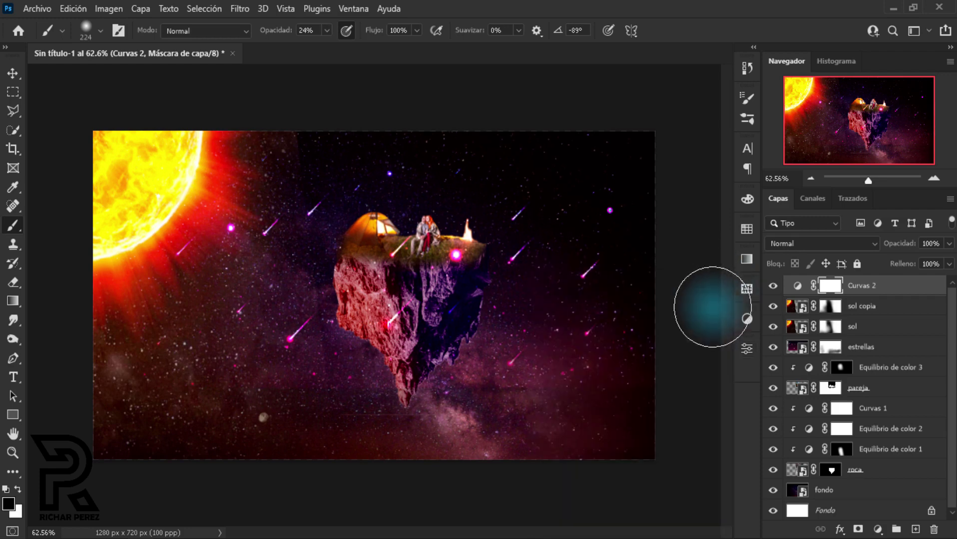
{"action": "left_click", "coordinate": [772, 285]}
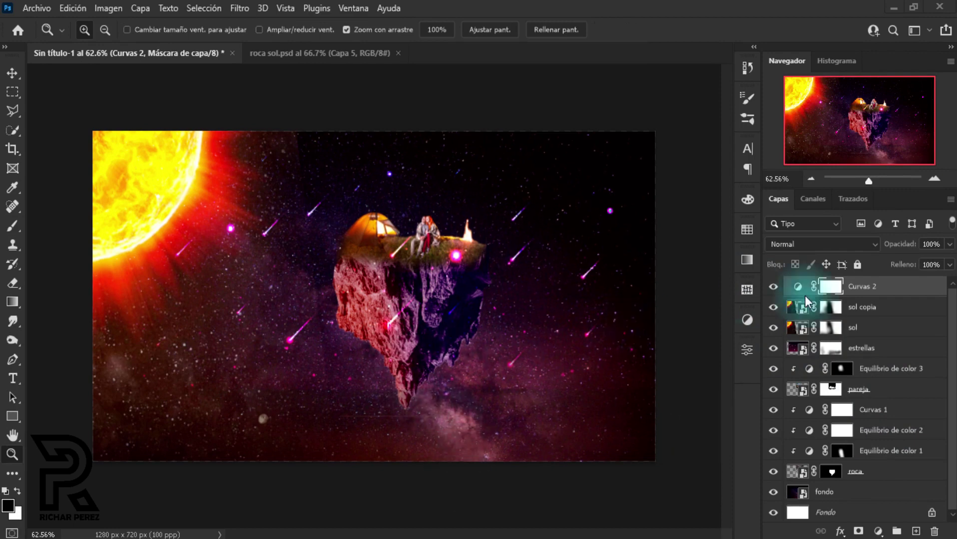
- Free-transform the roca layer vertically to about 129% height, tip near the bottom edge
{"action": "left_click", "coordinate": [867, 473]}
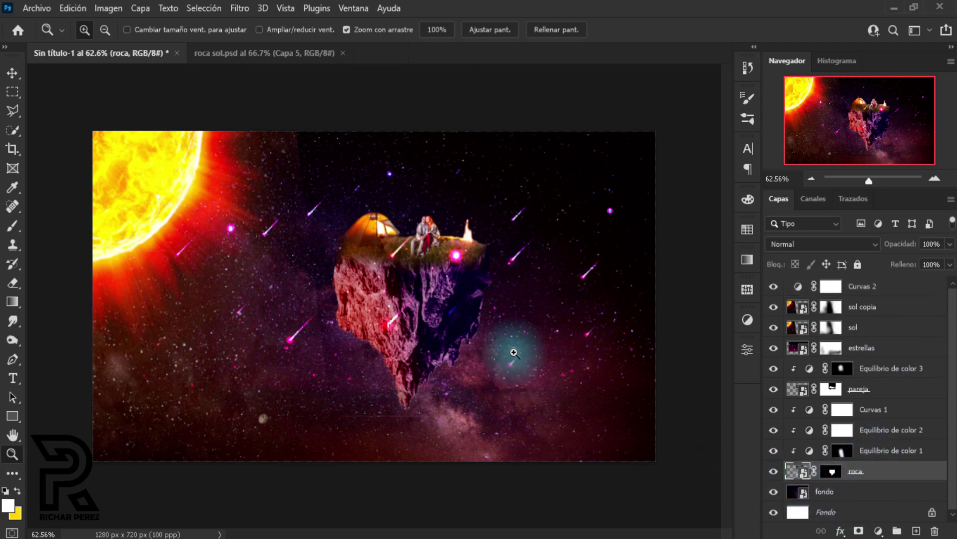
{"action": "key", "text": "ctrl+t"}
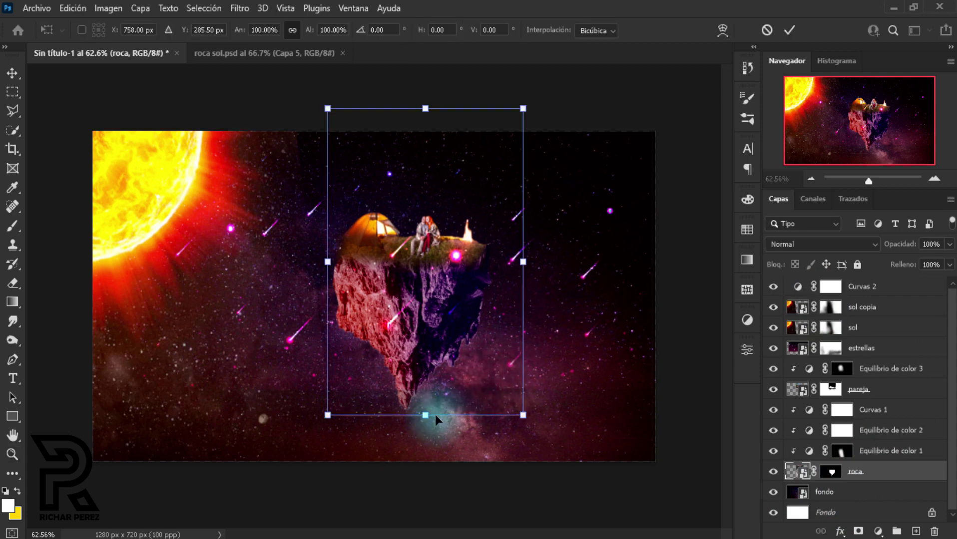
{"action": "left_click_drag", "start_coordinate": [425, 416], "coordinate": [433, 463]}
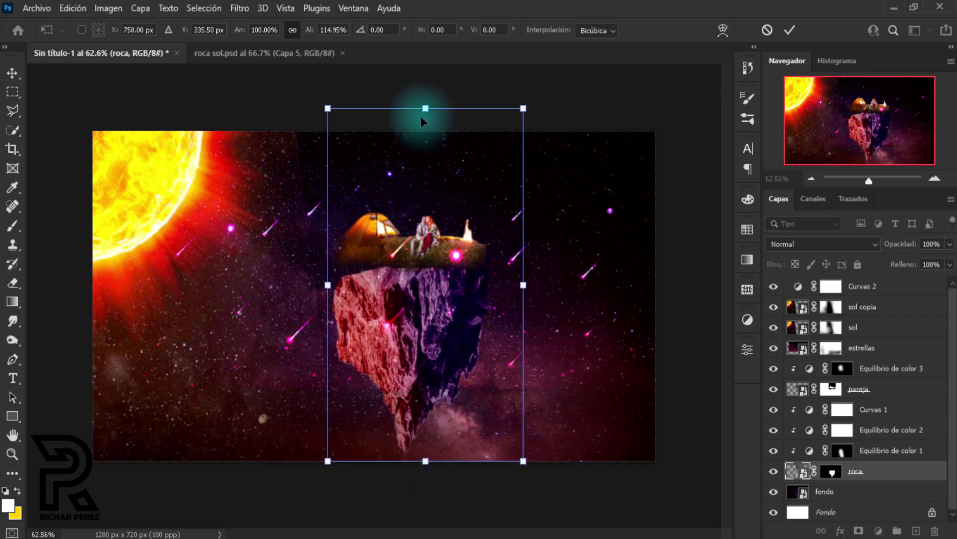
{"action": "left_click_drag", "start_coordinate": [425, 109], "coordinate": [425, 65]}
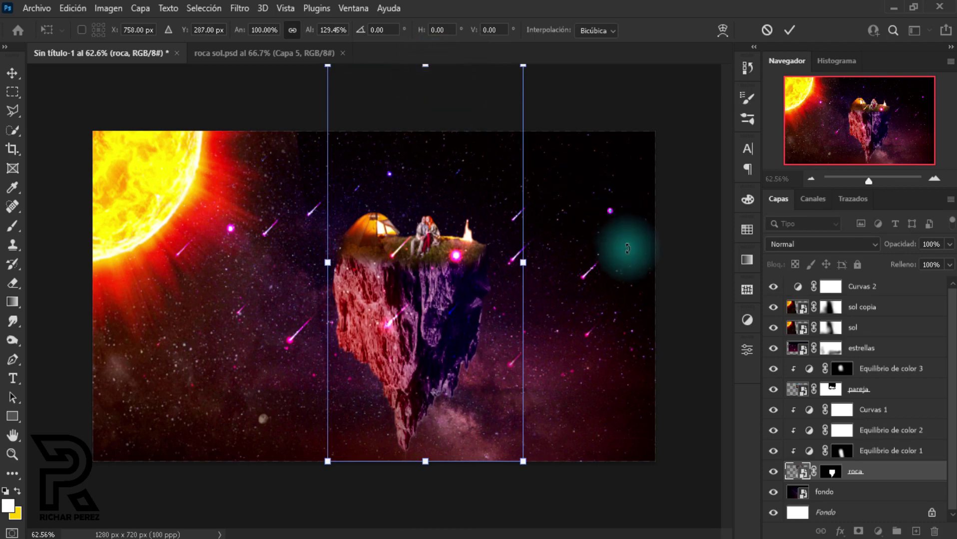
{"action": "key", "text": "Return"}
{"action": "key", "text": "z"}
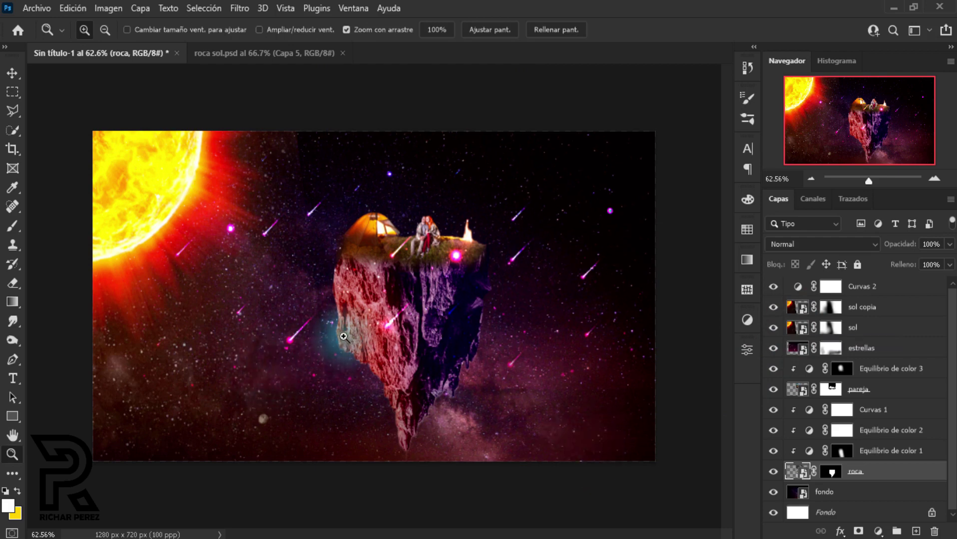
- Target the roca layer mask and choose the Brush tool at 100% opacity
{"action": "left_click", "coordinate": [832, 472]}
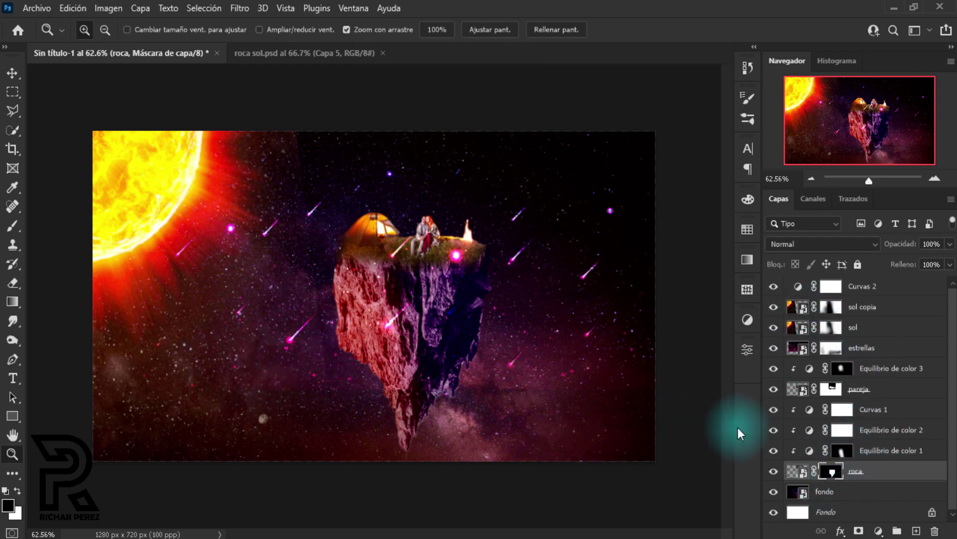
{"action": "key", "text": "b"}
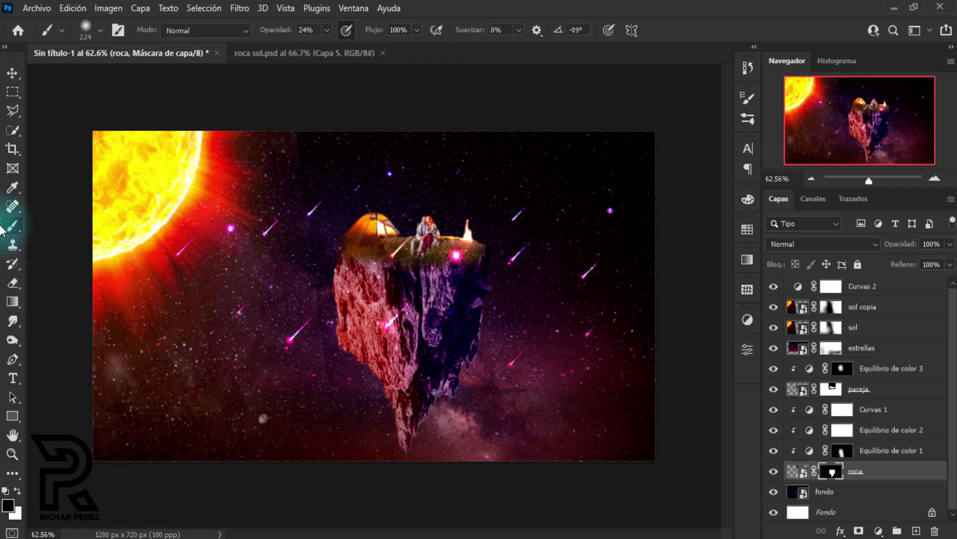
{"action": "right_click", "coordinate": [12, 226]}
{"action": "left_click", "coordinate": [69, 225]}
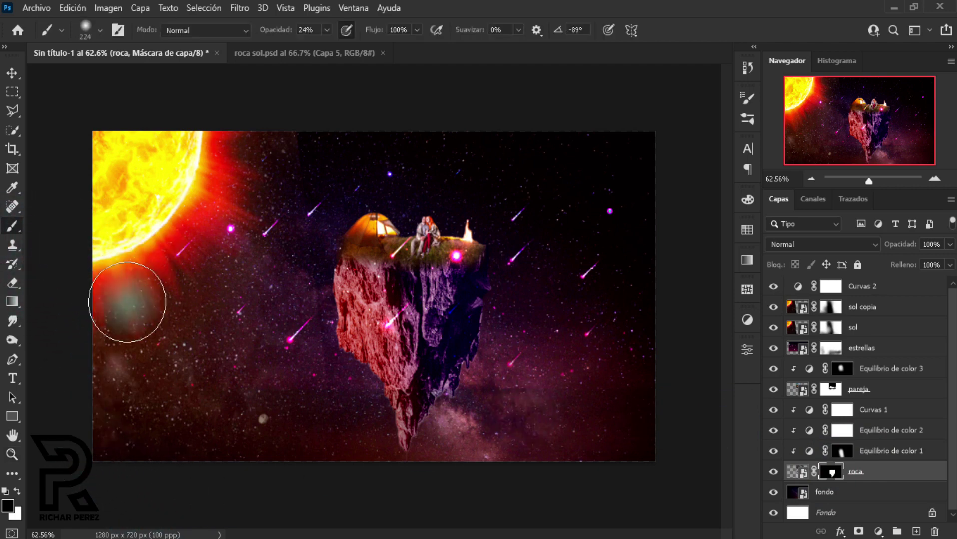
{"action": "left_click", "coordinate": [327, 29]}
{"action": "left_click_drag", "start_coordinate": [334, 45], "coordinate": [409, 44]}
- Set brush hardness (Dureza) to 100% and shrink the brush from 224 to 108 px
{"action": "right_click", "coordinate": [448, 202]}
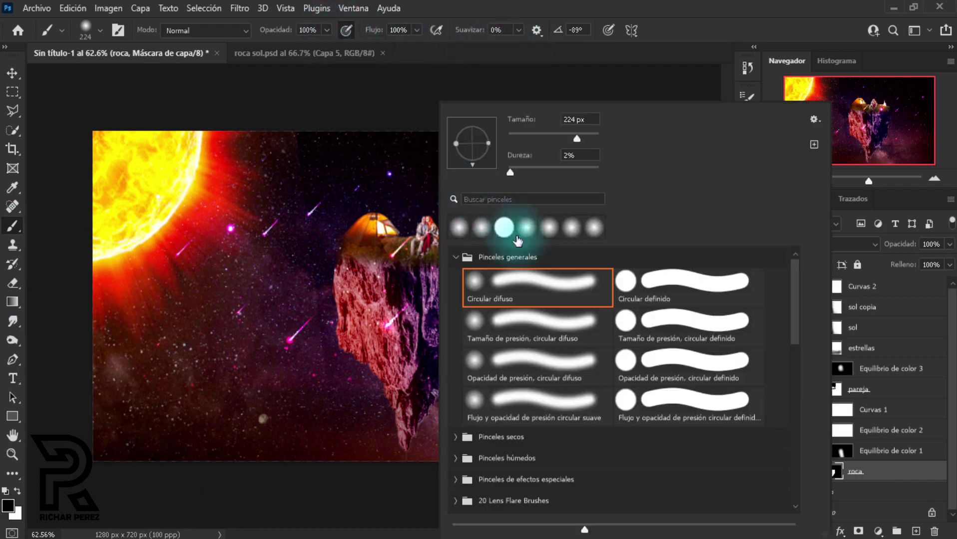
{"action": "left_click_drag", "start_coordinate": [510, 173], "coordinate": [598, 172]}
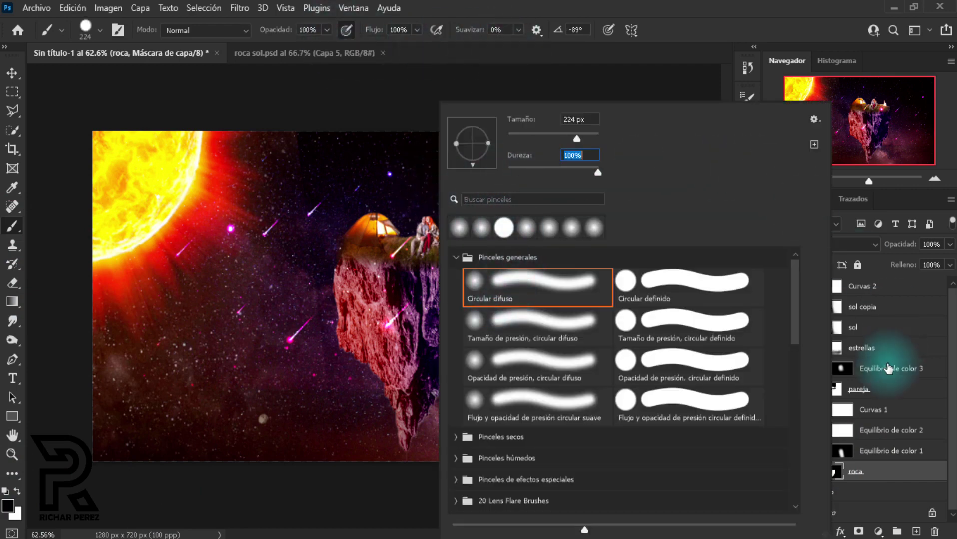
{"action": "left_click", "coordinate": [863, 469]}
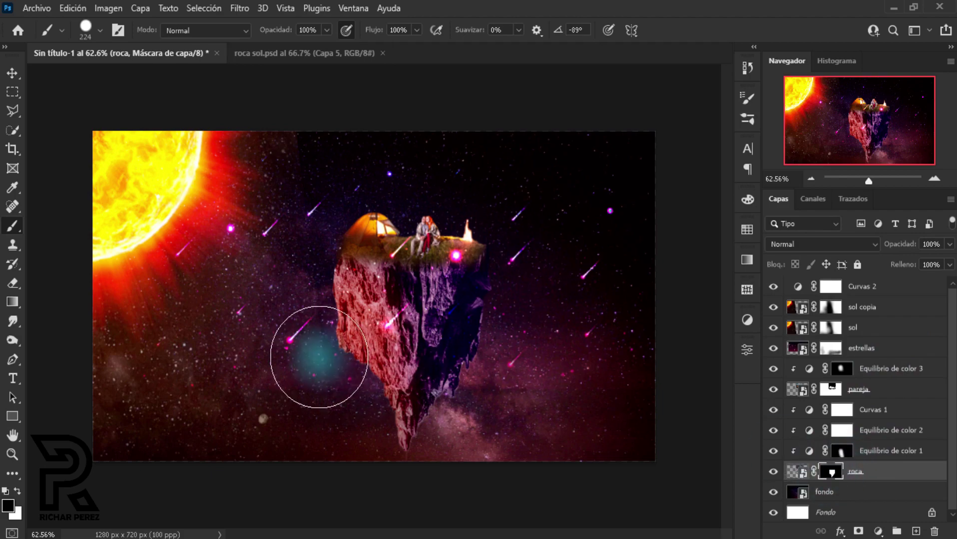
{"action": "scroll", "coordinate": [325, 318], "scroll_direction": "up", "scroll_amount": 1}
{"action": "mouse_move", "coordinate": [344, 350]}
{"action": "left_mouse_down"}
{"action": "mouse_move", "coordinate": [327, 387]}
{"action": "mouse_move", "coordinate": [345, 357]}
{"action": "mouse_move", "coordinate": [345, 369]}
{"action": "mouse_move", "coordinate": [320, 341]}
{"action": "mouse_move", "coordinate": [331, 338]}
{"action": "mouse_move", "coordinate": [320, 314]}
{"action": "mouse_move", "coordinate": [325, 252]}
{"action": "mouse_move", "coordinate": [331, 284]}
{"action": "mouse_move", "coordinate": [320, 314]}
{"action": "mouse_move", "coordinate": [341, 385]}
{"action": "mouse_move", "coordinate": [320, 371]}
{"action": "mouse_move", "coordinate": [311, 393]}
{"action": "mouse_move", "coordinate": [267, 401]}
{"action": "left_mouse_up"}
{"action": "scroll", "coordinate": [320, 370], "scroll_direction": "down", "scroll_amount": 2}
{"action": "scroll", "coordinate": [299, 389], "scroll_direction": "down", "scroll_amount": 1}
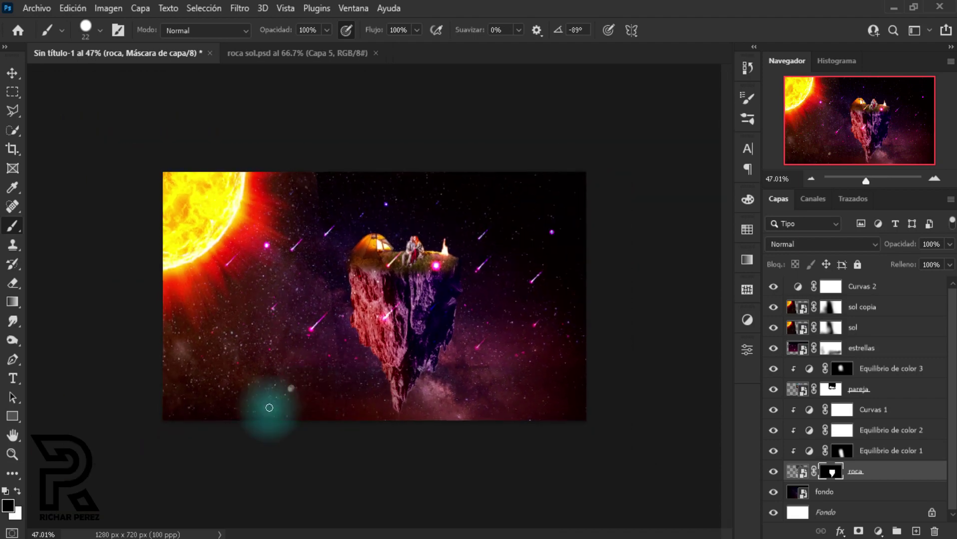
- Use the Zoom tool's Encajar en pantalla option to fit the whole image in the window
{"action": "left_click", "coordinate": [12, 454]}
{"action": "right_click", "coordinate": [310, 305]}
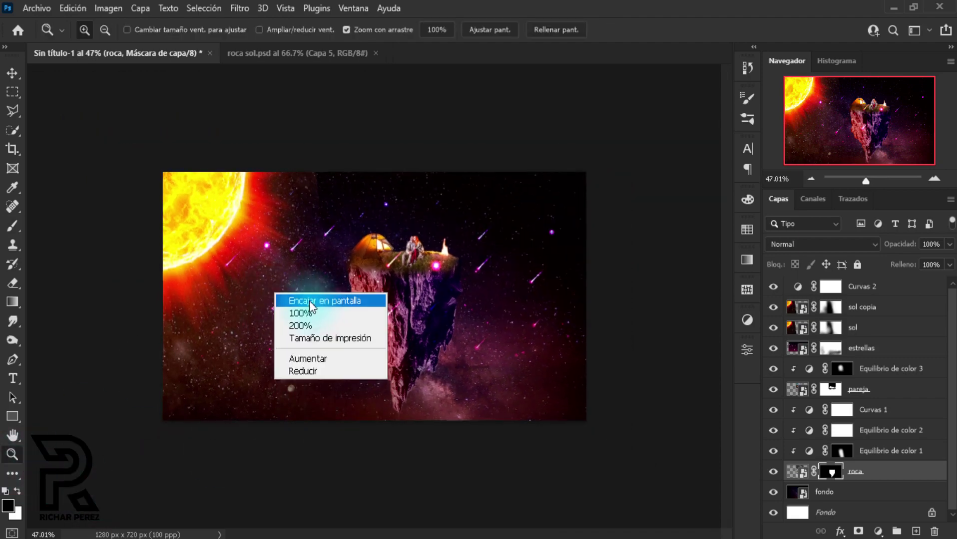
{"action": "left_click_drag", "start_coordinate": [310, 307], "coordinate": [320, 313]}
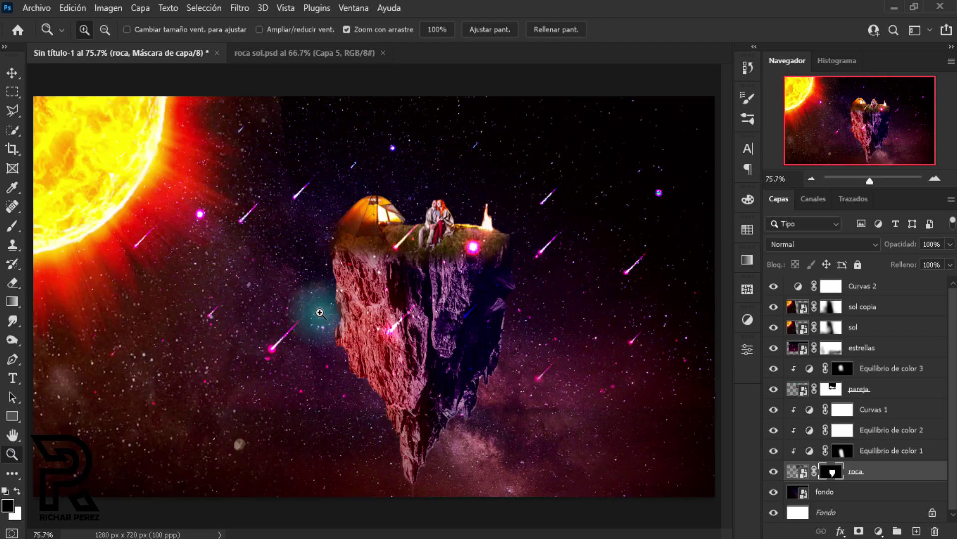